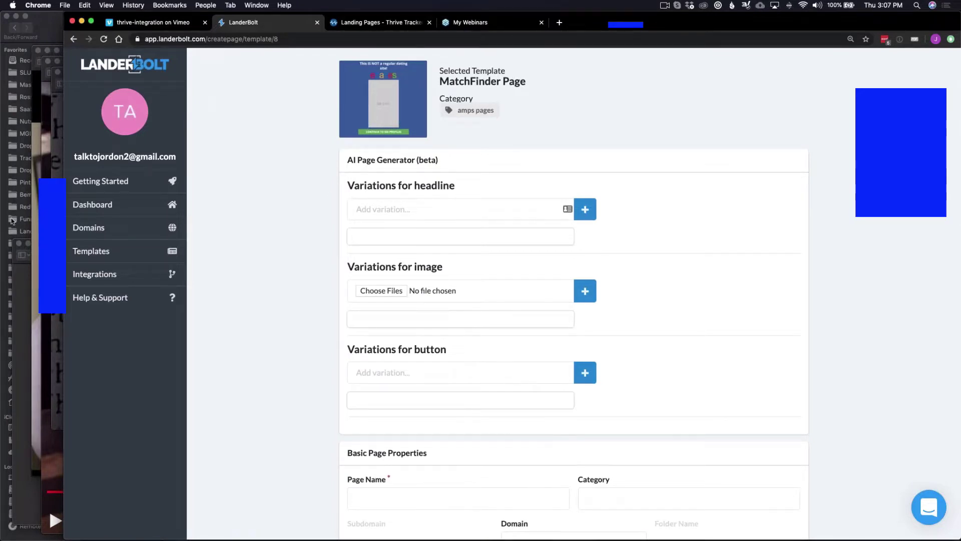
Bring forward the TextEdit window holding the Dating Headlines Live Demo notes.
{"action": "key", "text": "ctrl+Up"}
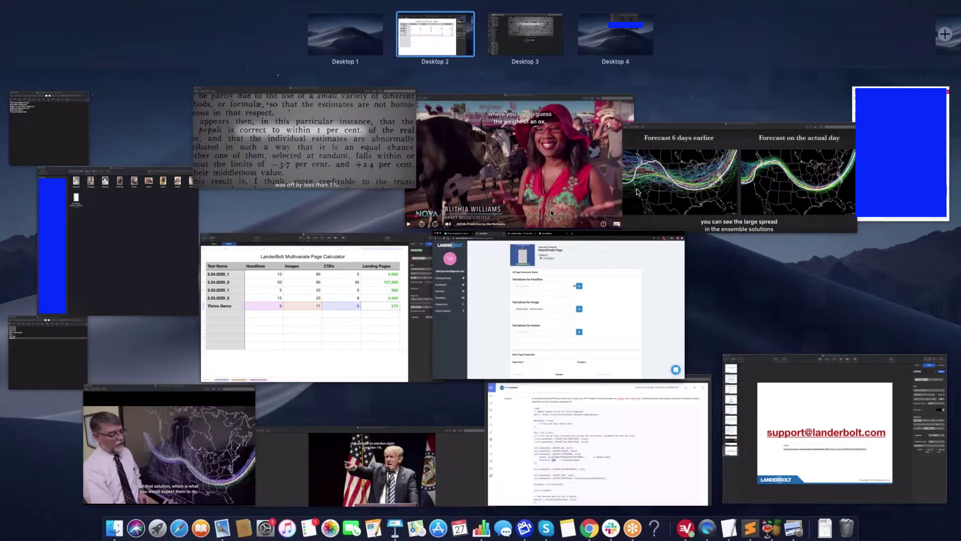
{"action": "left_click", "coordinate": [55, 345]}
Add 'Meet Local Singles in {city}' as a headline variation.
{"action": "left_click", "coordinate": [450, 210]}
{"action": "type", "text": "Meet Local Singles in {city}"}
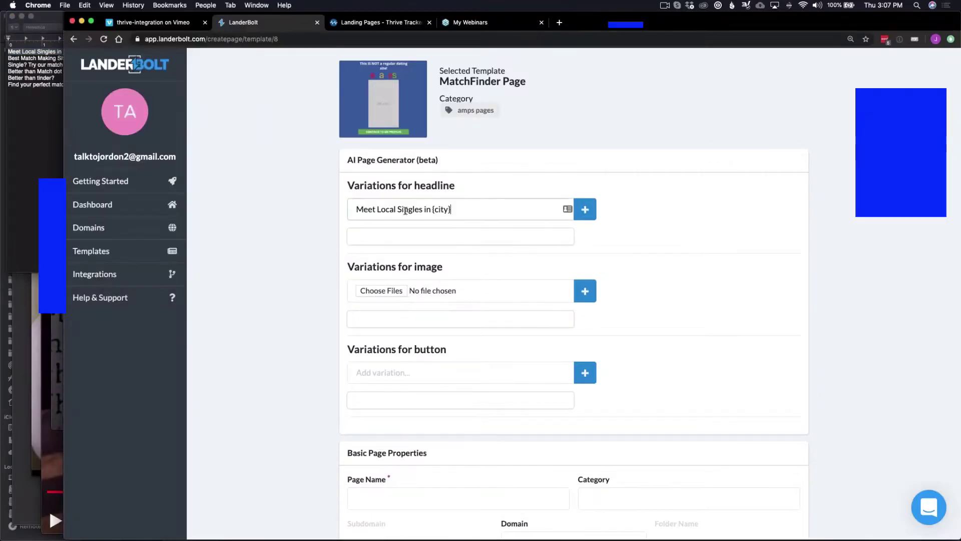
{"action": "left_click", "coordinate": [584, 211]}
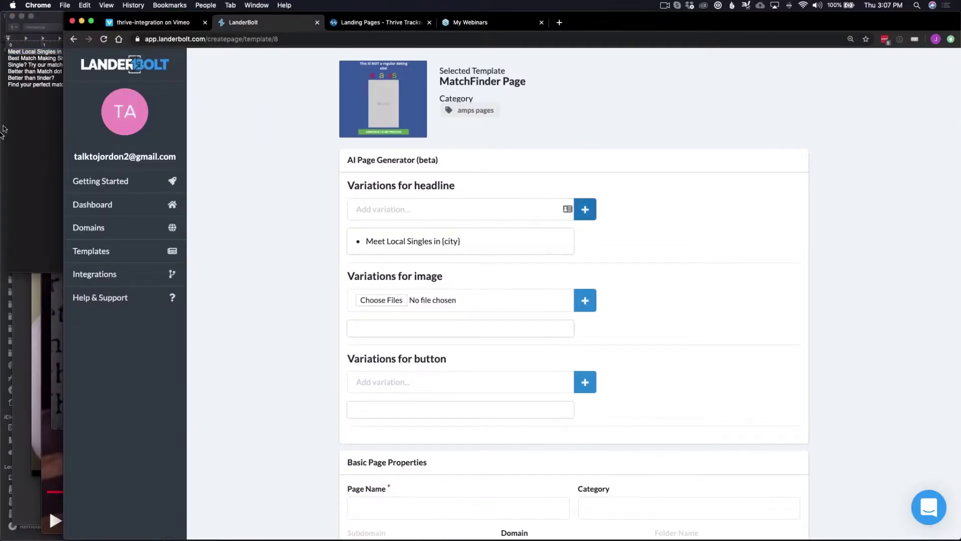
Copy 'Best Match Making Site' from the notes and add it as a headline variation.
{"action": "left_click", "coordinate": [23, 111]}
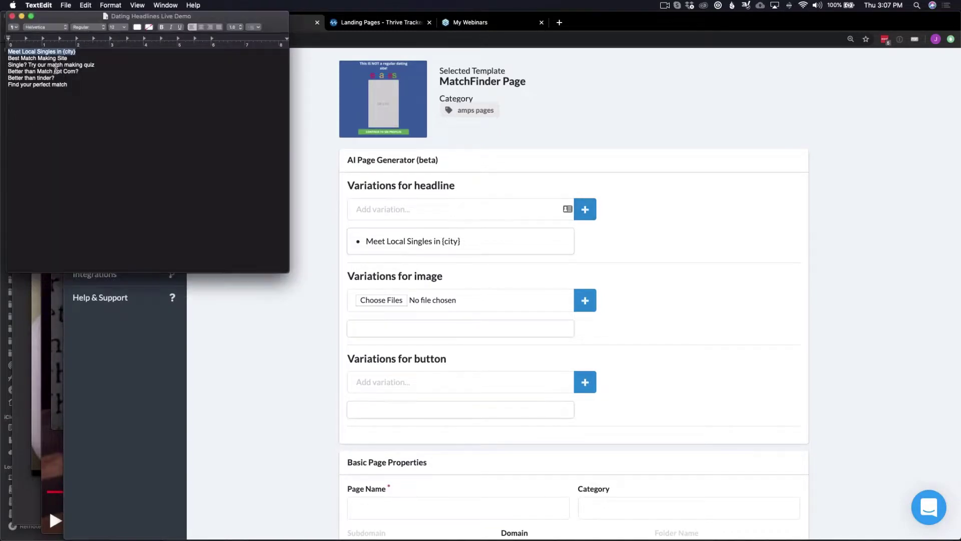
{"action": "double_click", "coordinate": [50, 58]}
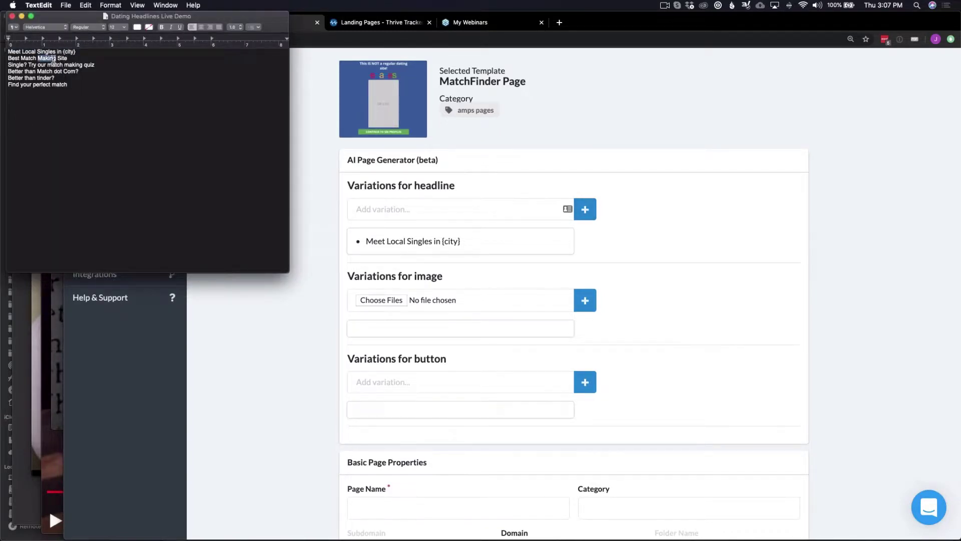
{"action": "triple_click", "coordinate": [53, 58]}
{"action": "key", "text": "super+c"}
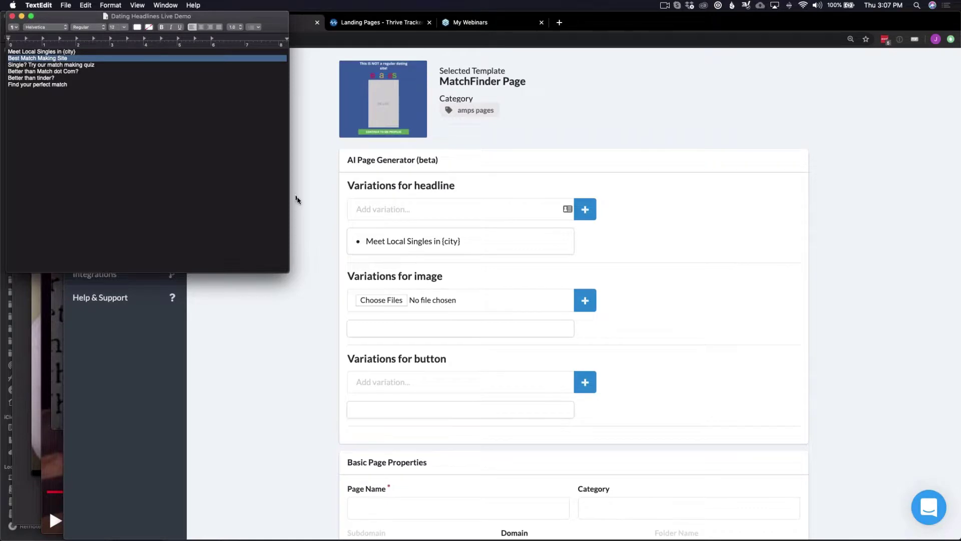
{"action": "left_click", "coordinate": [404, 213]}
{"action": "key", "text": "super+v"}
{"action": "left_click", "coordinate": [592, 212]}
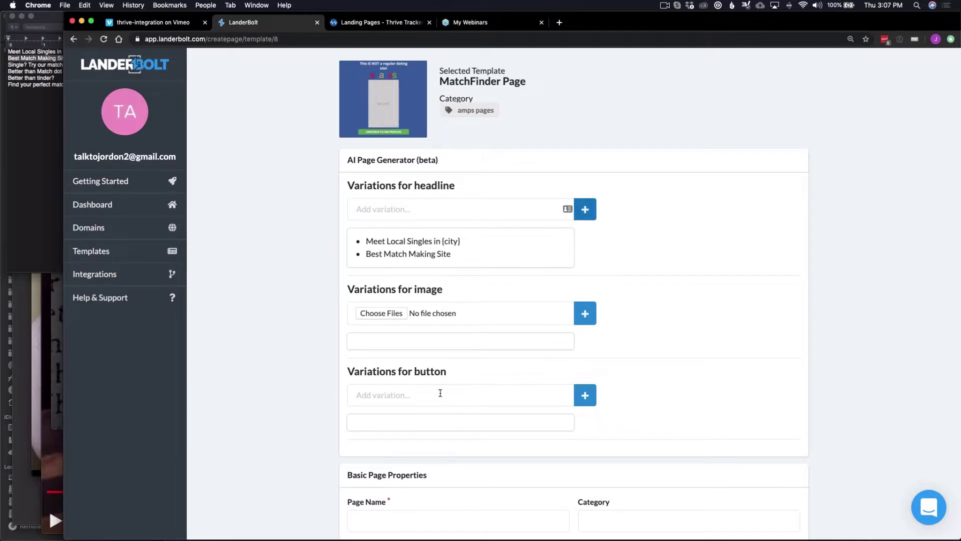
Focus the headline field for the next variation and scroll down the form.
{"action": "scroll", "coordinate": [440, 393], "scroll_direction": "up", "scroll_amount": 1}
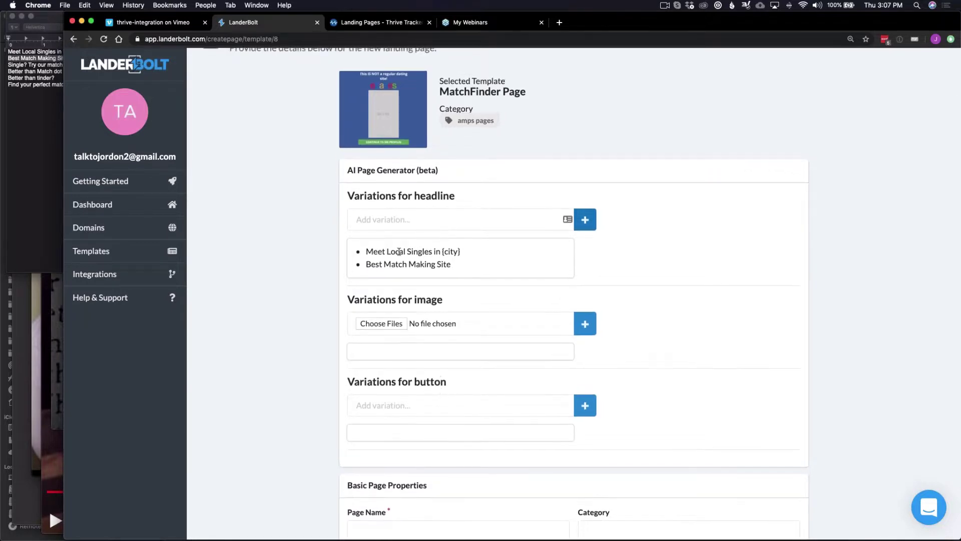
{"action": "scroll", "coordinate": [399, 251], "scroll_direction": "down", "scroll_amount": 1}
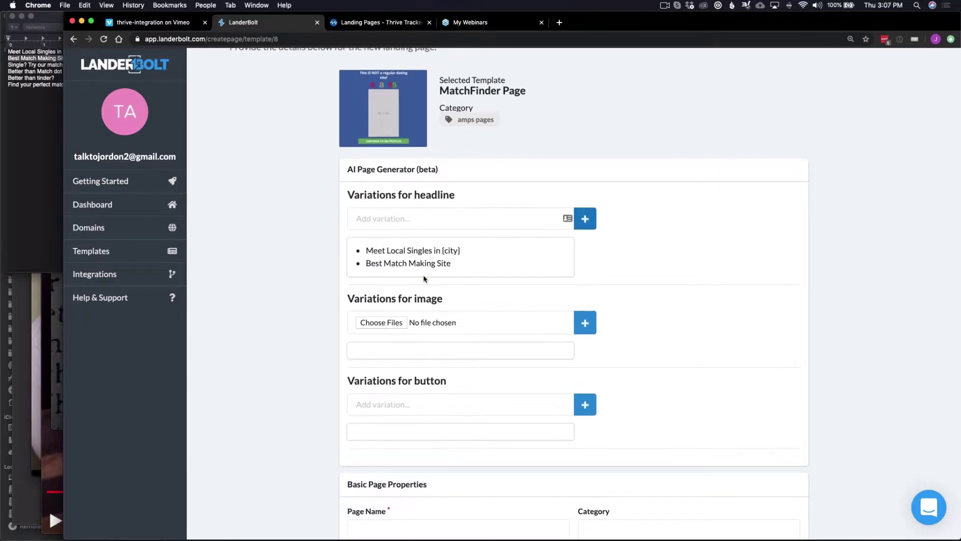
{"action": "scroll", "coordinate": [424, 279], "scroll_direction": "up", "scroll_amount": 1}
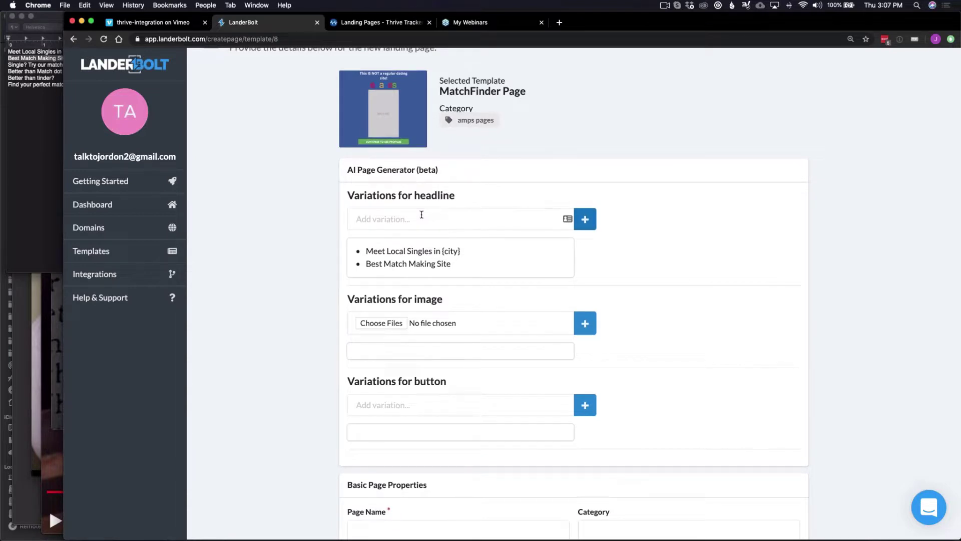
{"action": "left_click", "coordinate": [421, 215]}
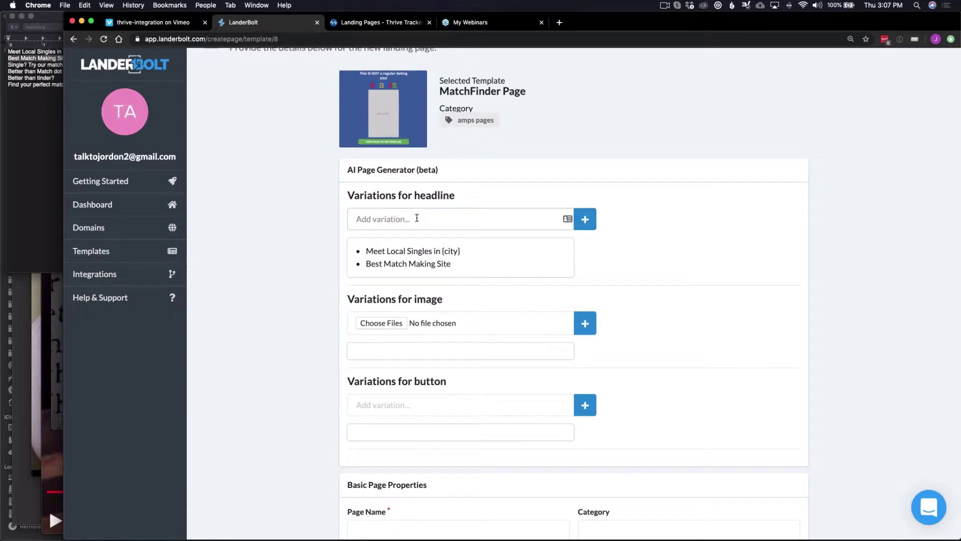
{"action": "scroll", "coordinate": [417, 217], "scroll_direction": "down", "scroll_amount": 1}
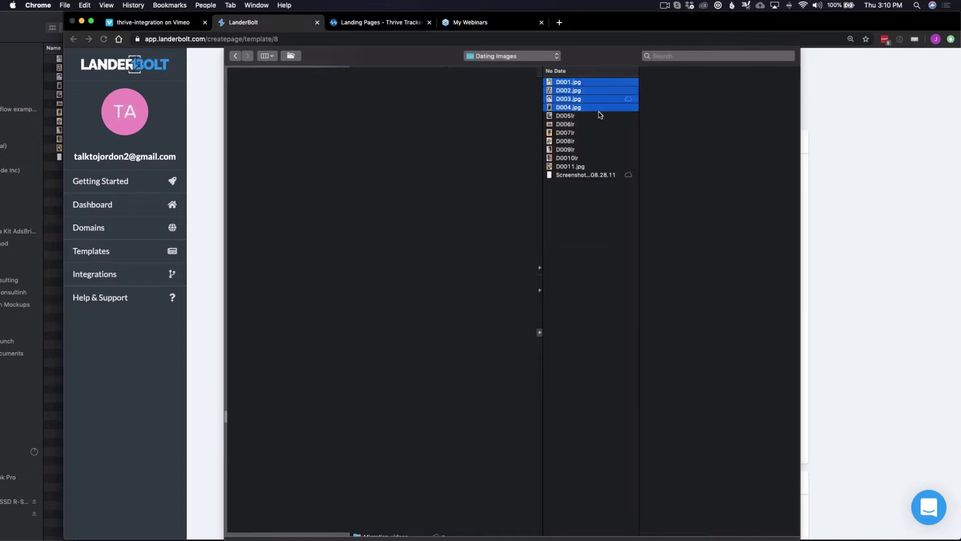
Attach the four chosen image files, then enter 4 as Thrive Demo's Headlines count.
{"action": "key", "text": "Return"}
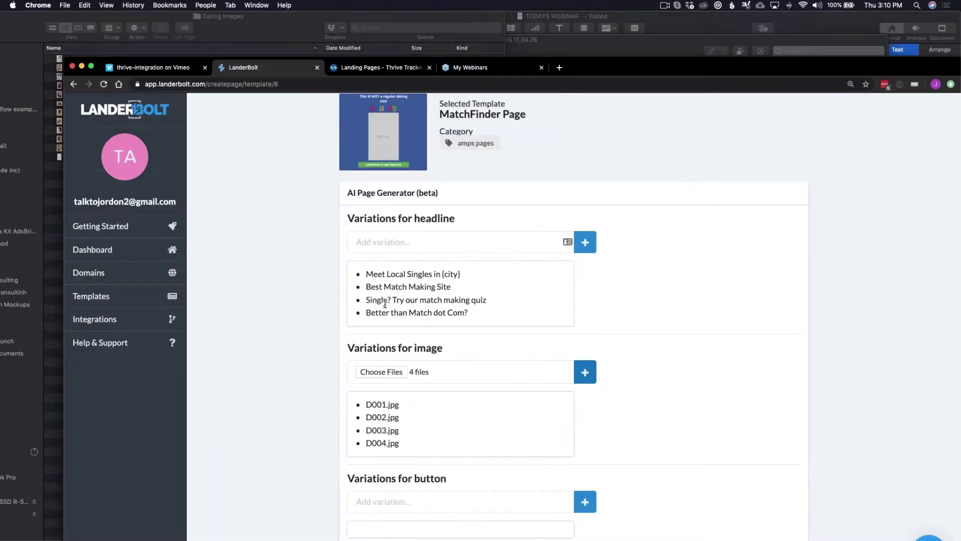
{"action": "scroll", "coordinate": [385, 303], "scroll_direction": "down", "scroll_amount": 2}
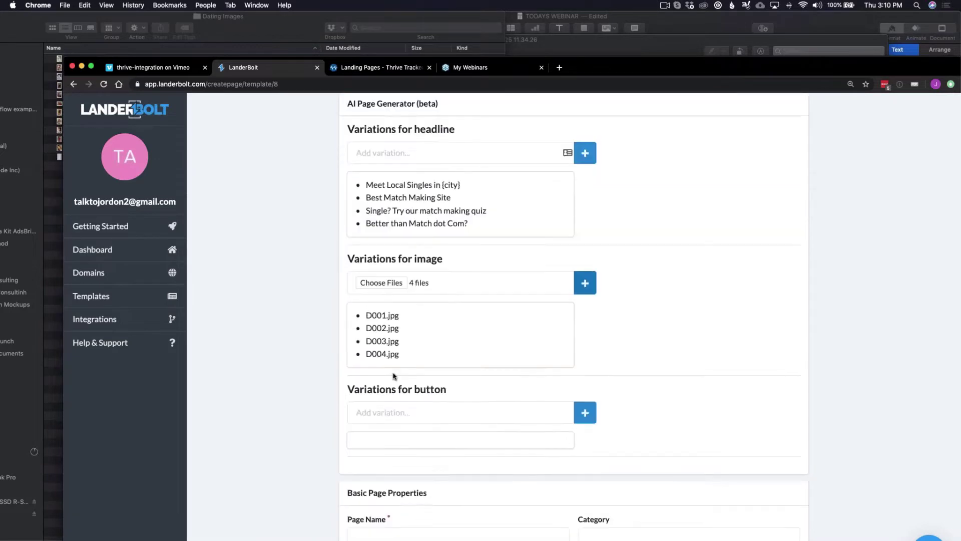
{"action": "key", "text": "super+Tab"}
{"action": "left_click", "coordinate": [253, 293]}
{"action": "type", "text": "4"}
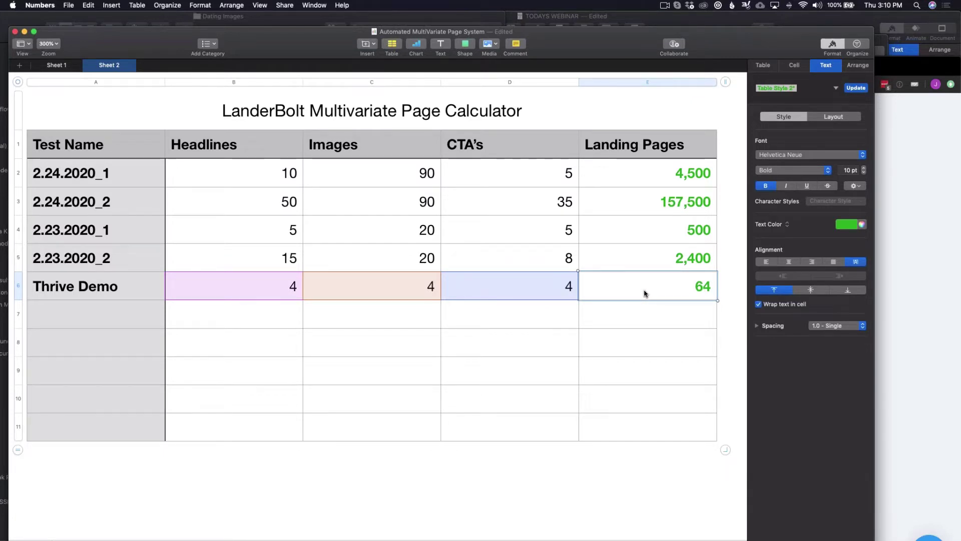
Check the formulas behind the 157,500, 500 and Thrive Demo 64 landing-page totals.
{"action": "scroll", "coordinate": [696, 288], "scroll_direction": "down", "scroll_amount": 1}
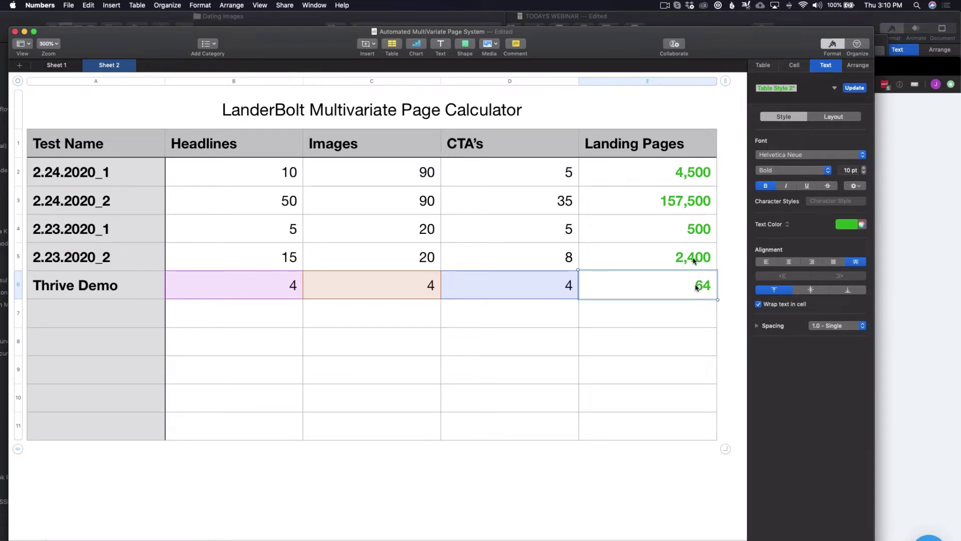
{"action": "left_click", "coordinate": [687, 210]}
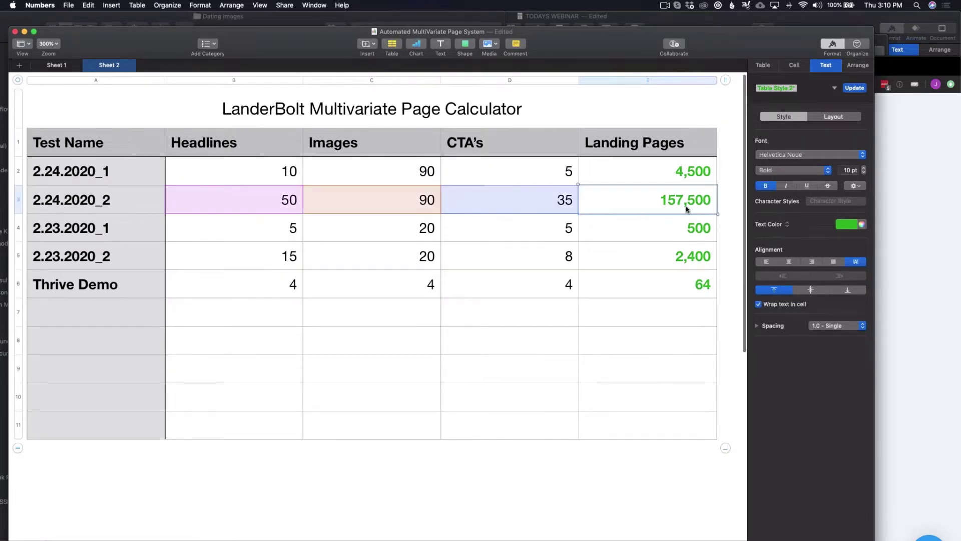
{"action": "left_click", "coordinate": [660, 229]}
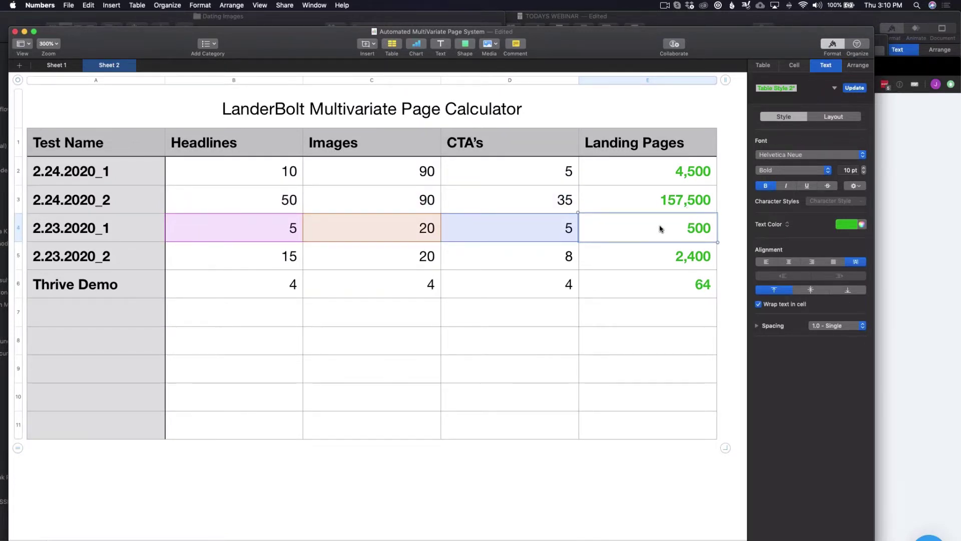
{"action": "scroll", "coordinate": [536, 218], "scroll_direction": "right", "scroll_amount": 1}
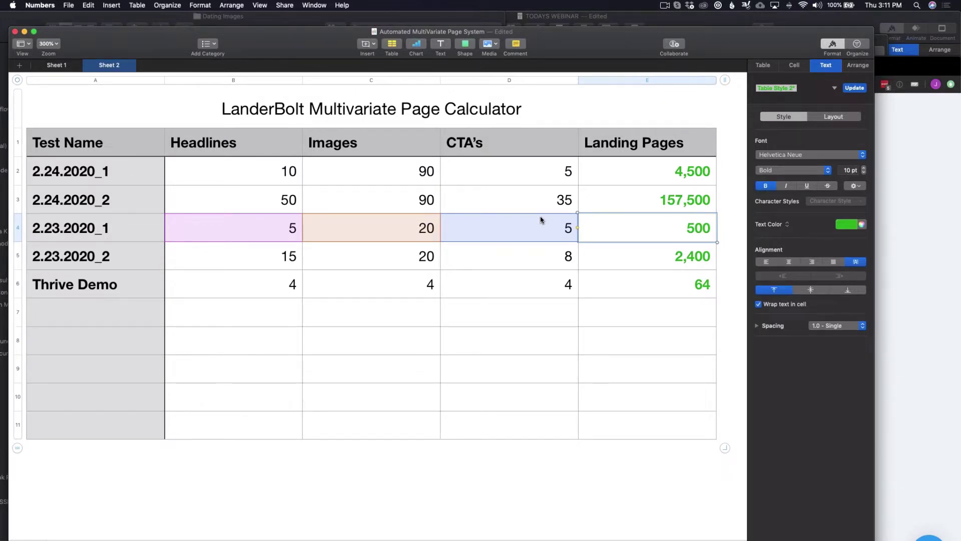
{"action": "left_click", "coordinate": [648, 284]}
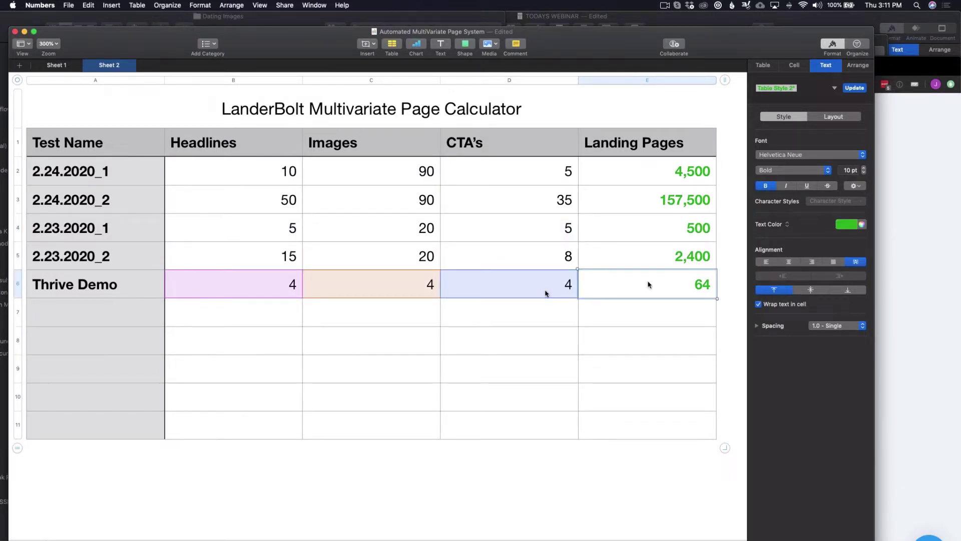
{"action": "key", "text": "super+Tab"}
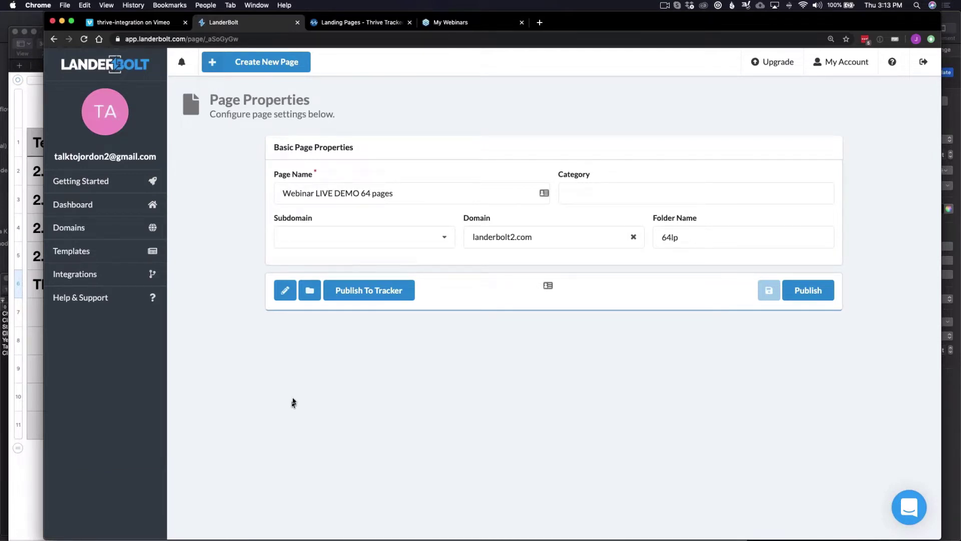
Publish the page on landerbolt2.com and send it to the chosen ThriveTracker account.
{"action": "left_click", "coordinate": [825, 297]}
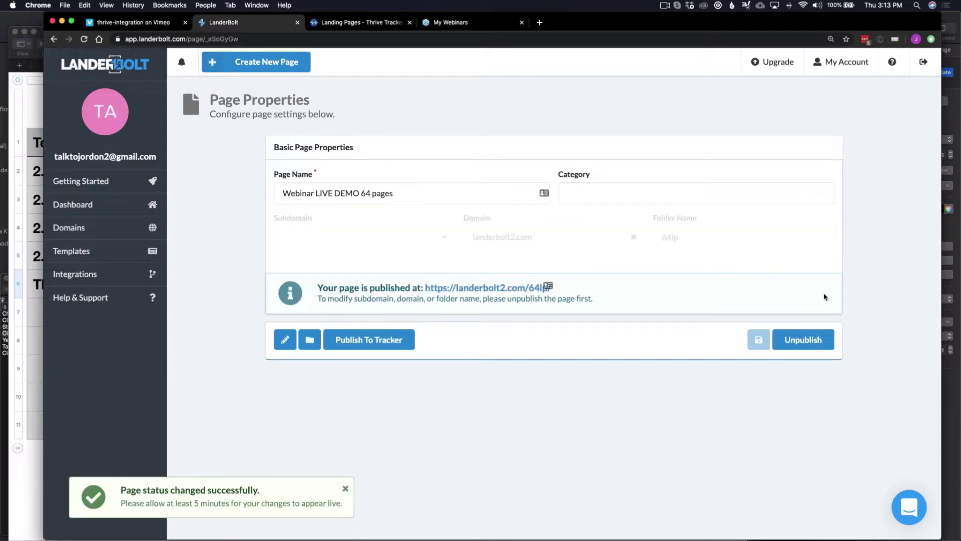
{"action": "left_click", "coordinate": [389, 346]}
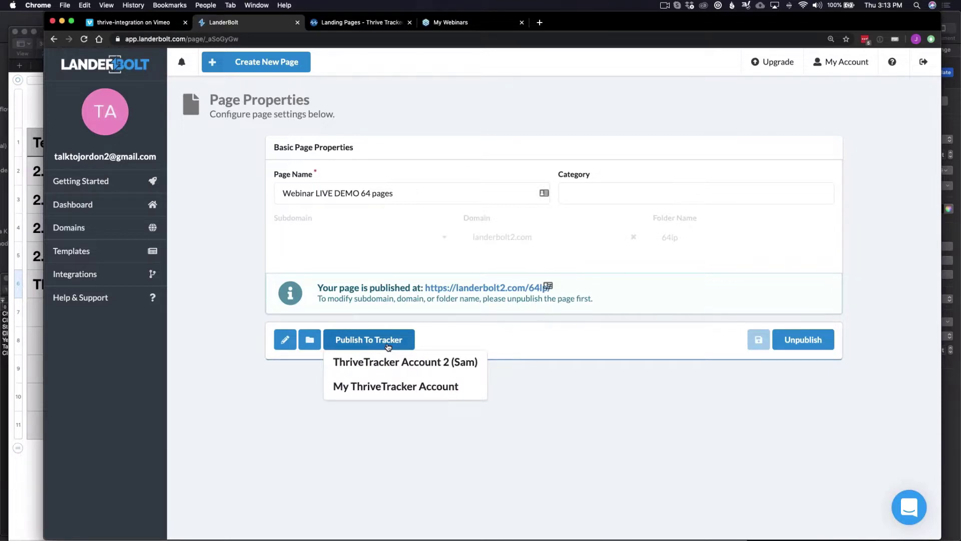
{"action": "left_click", "coordinate": [454, 385]}
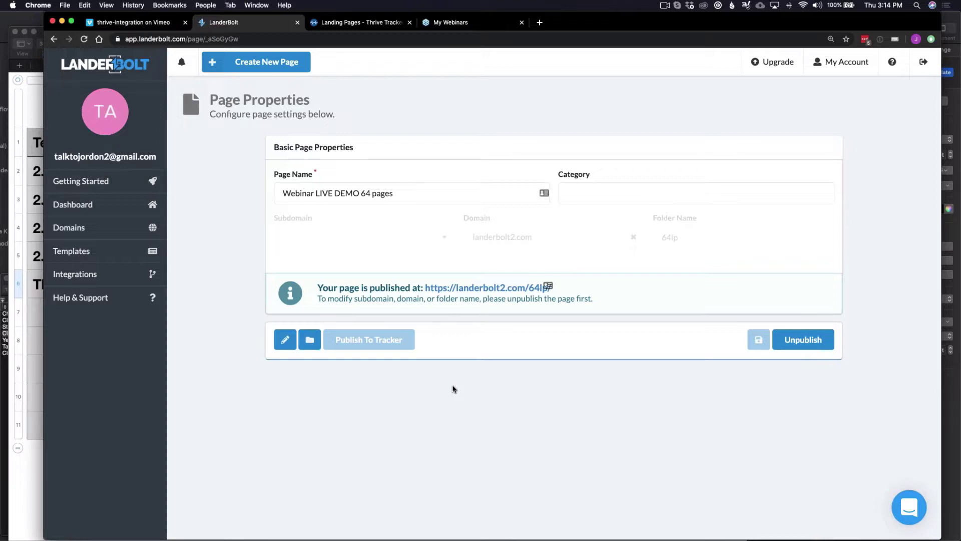
{"action": "key", "text": "ctrl+Tab"}
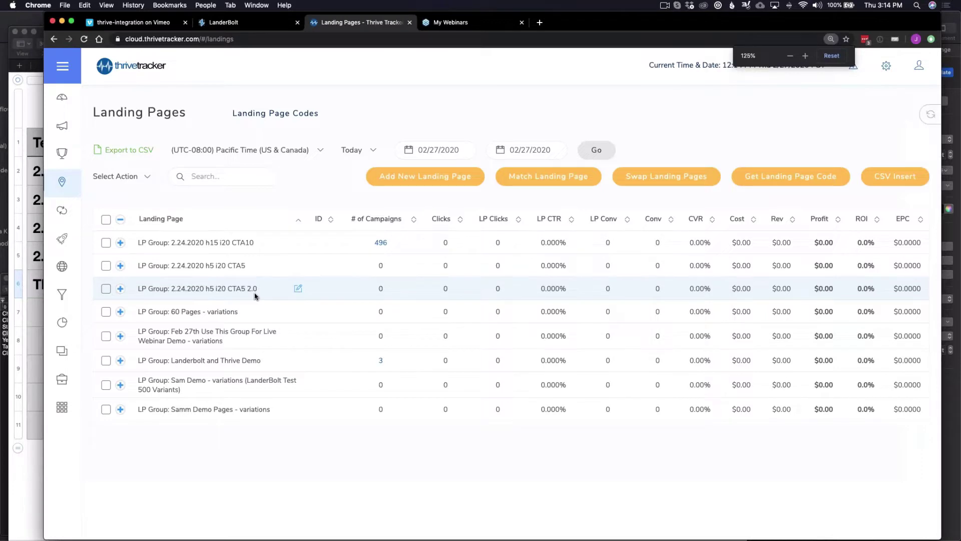
Expand the Webinar LIVE DEMO 64 pages group in Landing Pages and scroll its variants.
{"action": "key", "text": "ctrl+shift+Tab"}
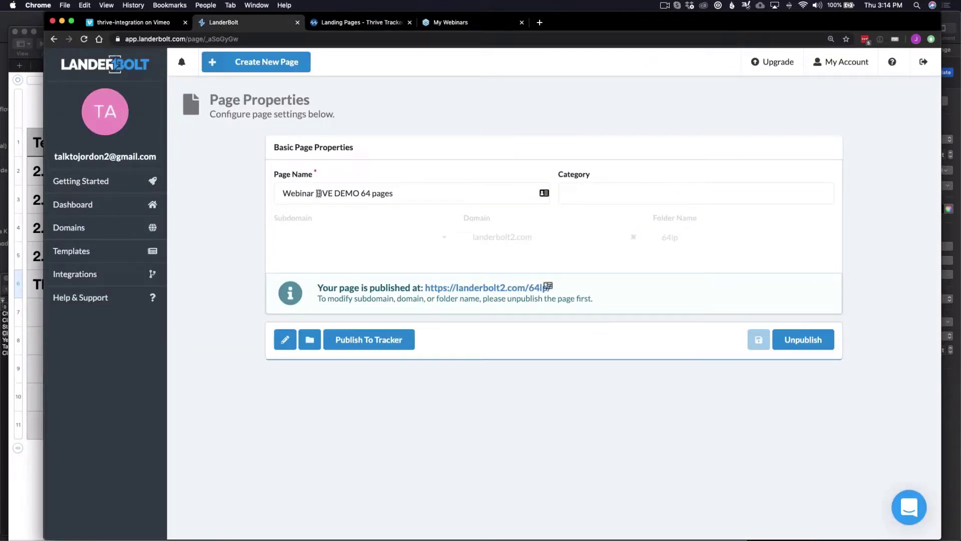
{"action": "key", "text": "ctrl+Tab"}
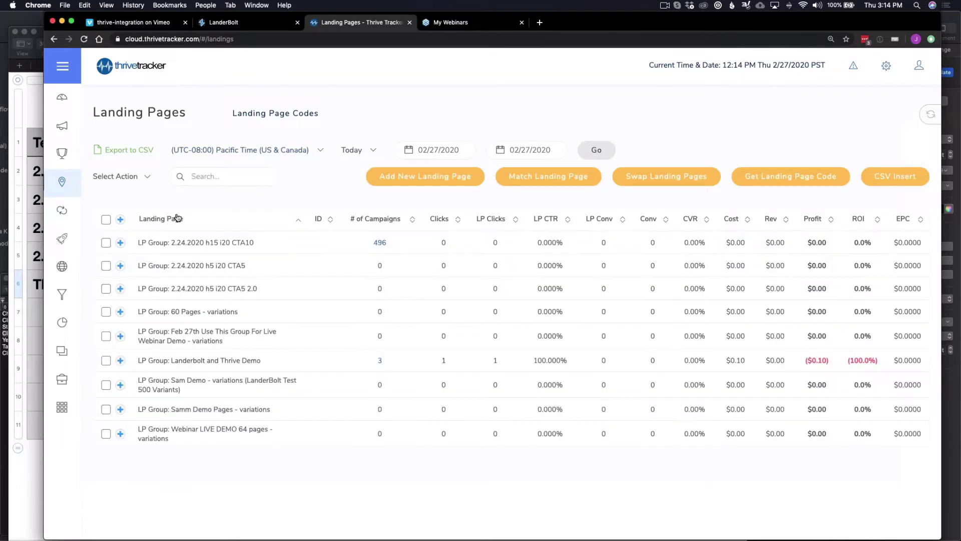
{"action": "scroll", "coordinate": [177, 218], "scroll_direction": "down", "scroll_amount": 3}
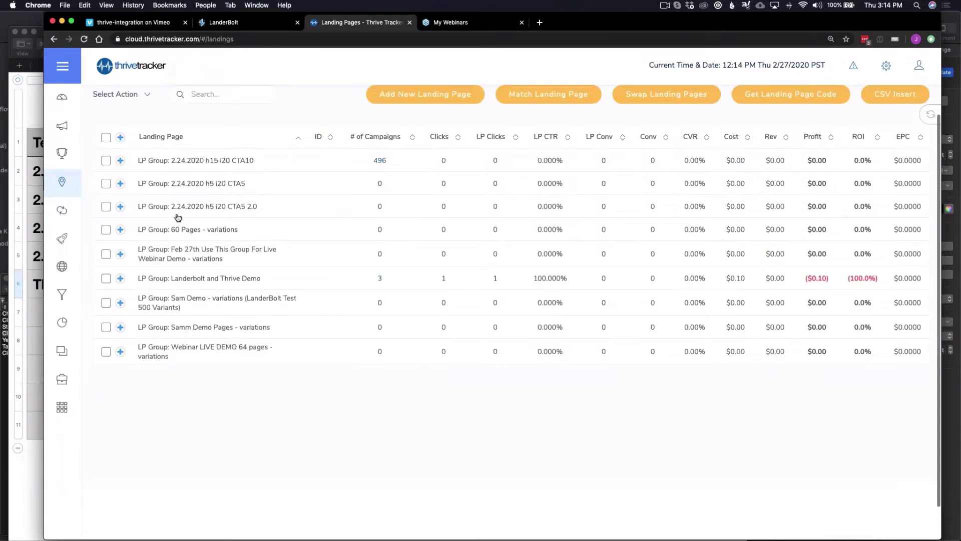
{"action": "scroll", "coordinate": [177, 218], "scroll_direction": "down", "scroll_amount": 2}
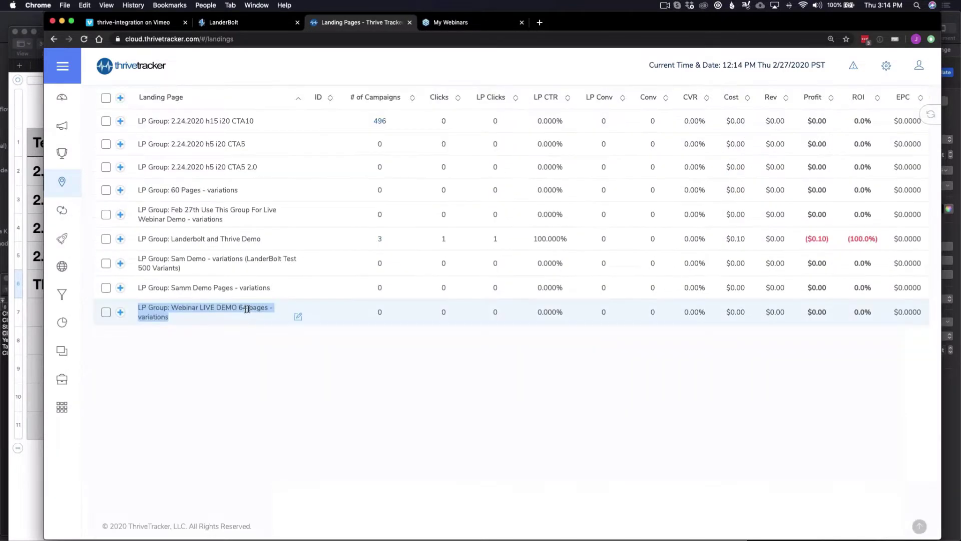
{"action": "left_click", "coordinate": [120, 313]}
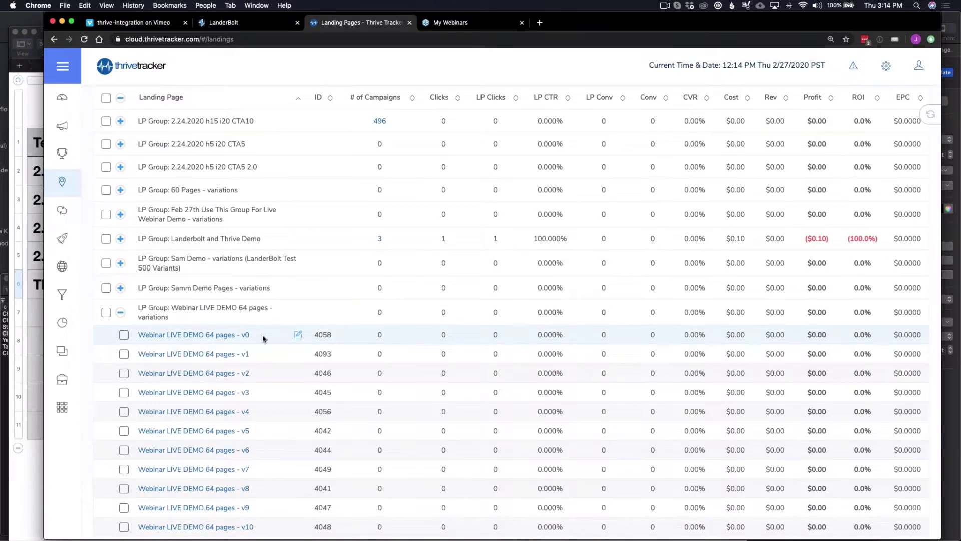
{"action": "scroll", "coordinate": [263, 339], "scroll_direction": "down", "scroll_amount": 3}
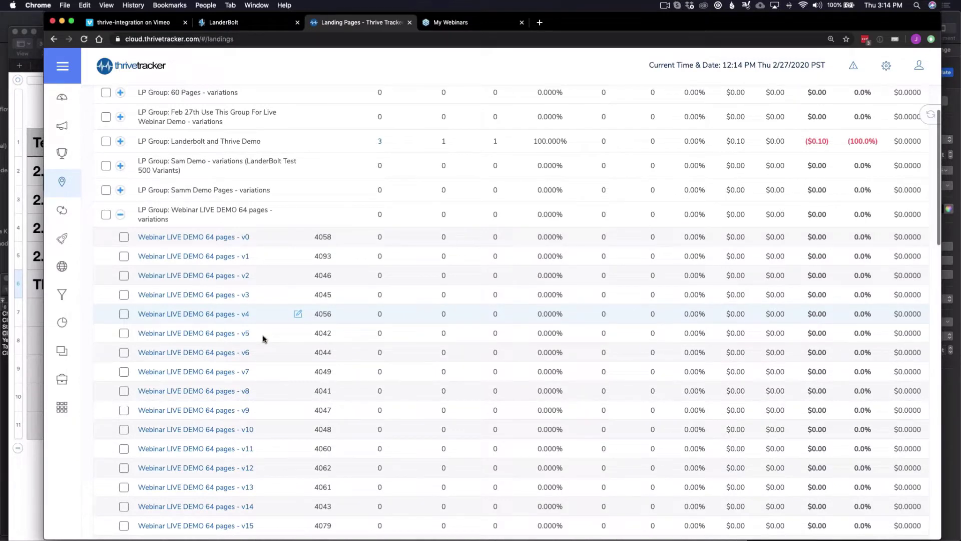
{"action": "scroll", "coordinate": [263, 339], "scroll_direction": "down", "scroll_amount": 20}
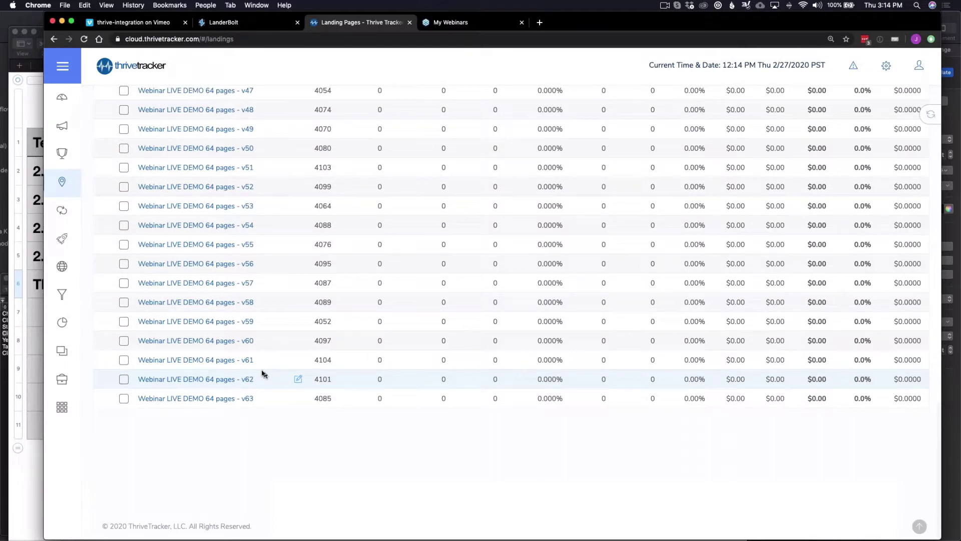
{"action": "scroll", "coordinate": [261, 373], "scroll_direction": "up", "scroll_amount": 20}
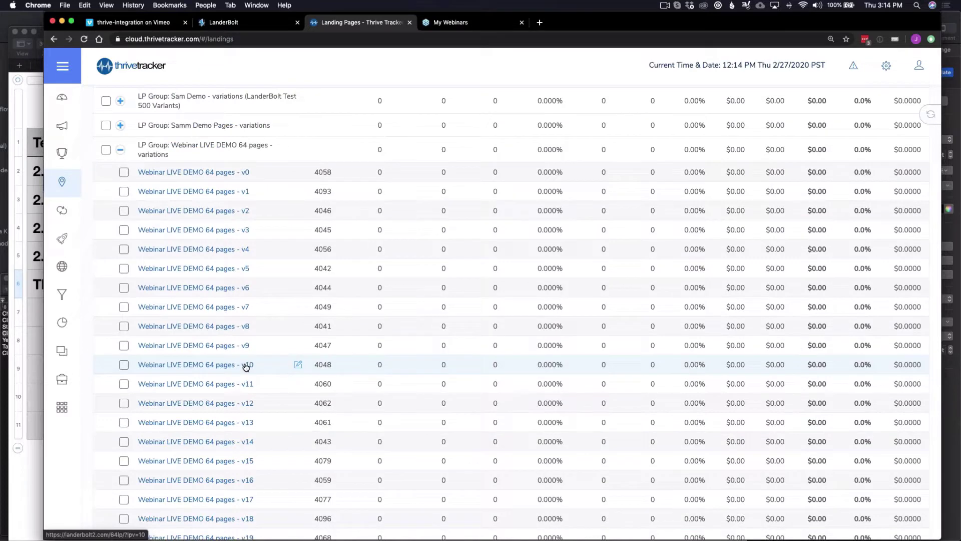
Preview the v10 variant page, close it, and return to LanderBolt's page properties.
{"action": "left_click", "coordinate": [245, 367]}
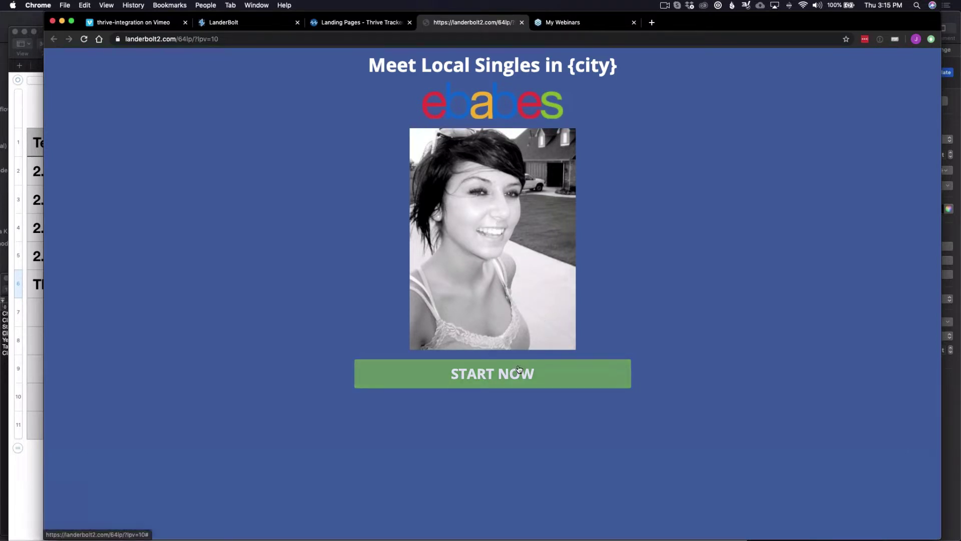
{"action": "key", "text": "super+w"}
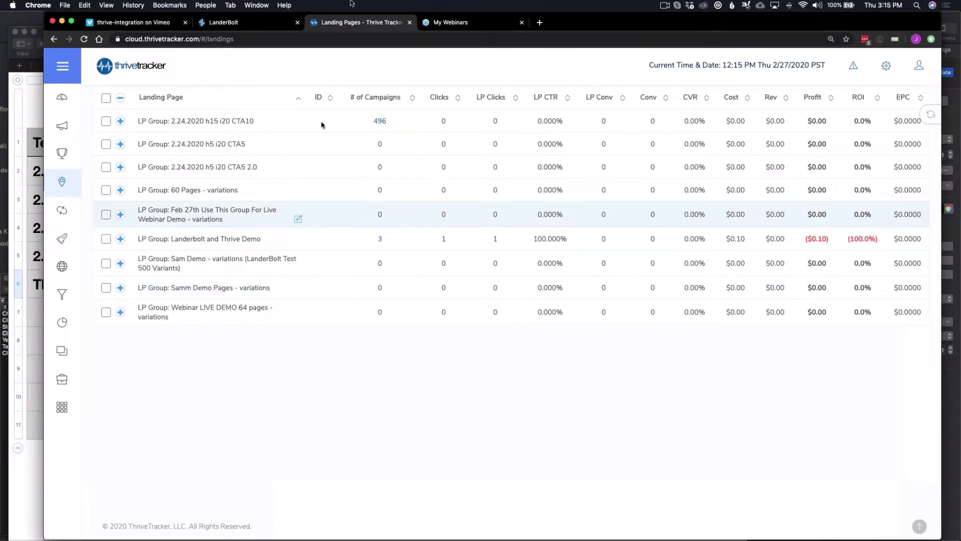
{"action": "left_click", "coordinate": [232, 25]}
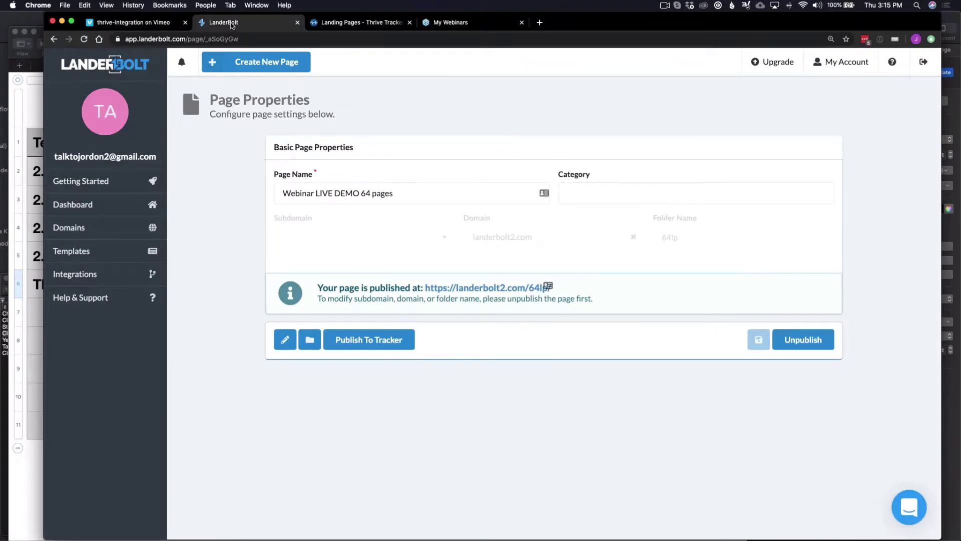
Start a new ThriveTracker integration named 'thrive 3' in LanderBolt's Integrations.
{"action": "left_click", "coordinate": [148, 274]}
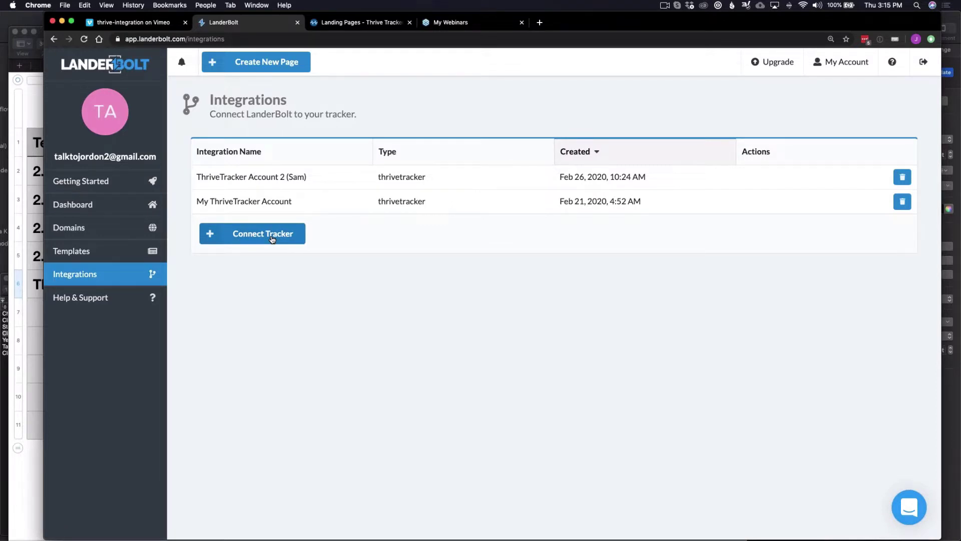
{"action": "left_click", "coordinate": [272, 240]}
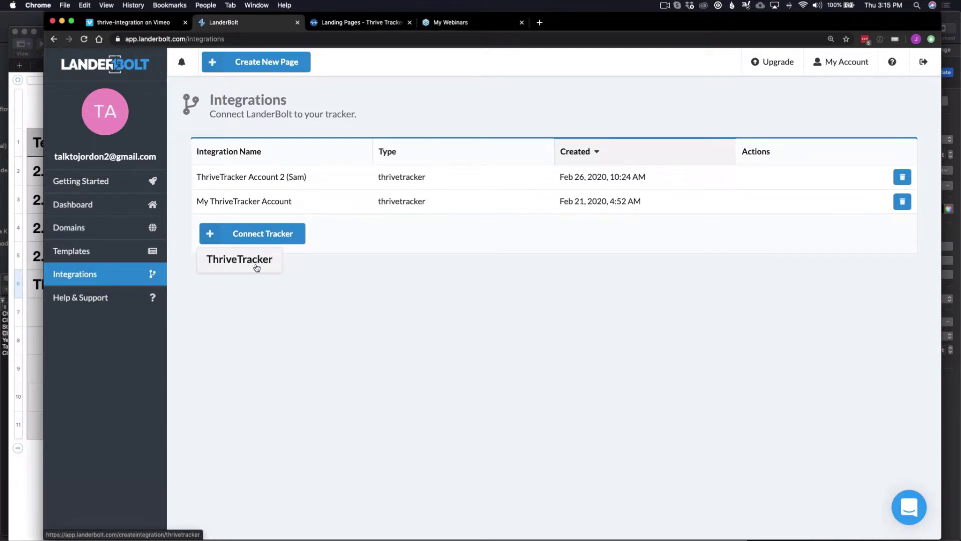
{"action": "left_click", "coordinate": [257, 267]}
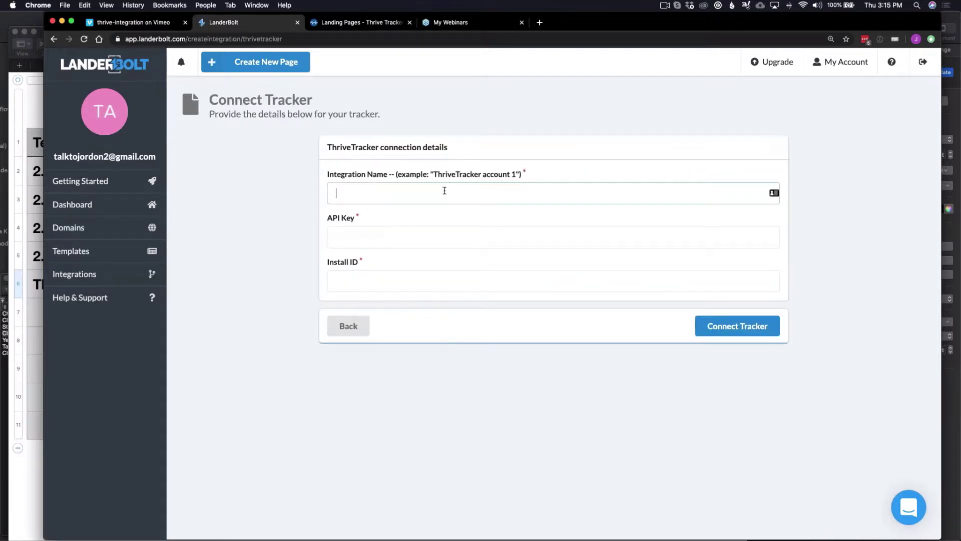
{"action": "type", "text": "thrive 3"}
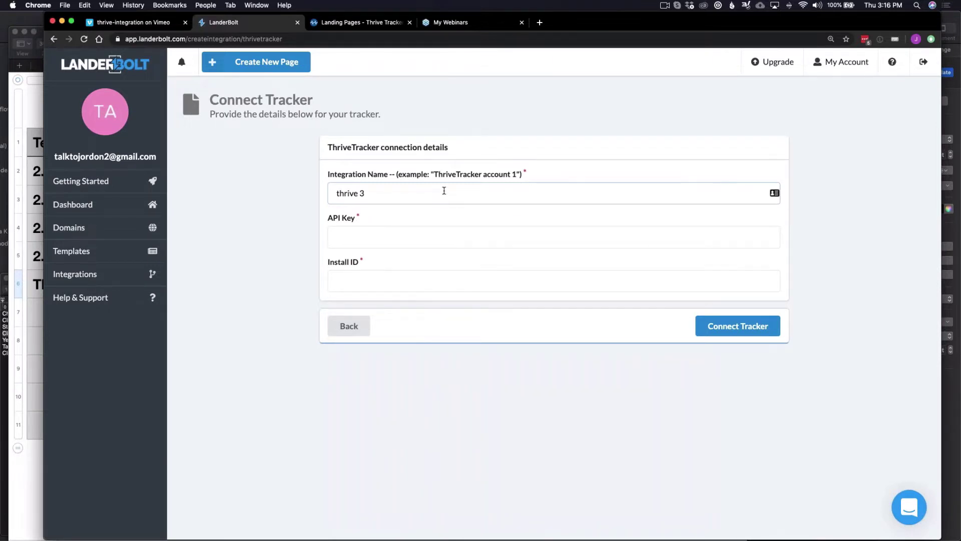
{"action": "key", "text": "super+Tab"}
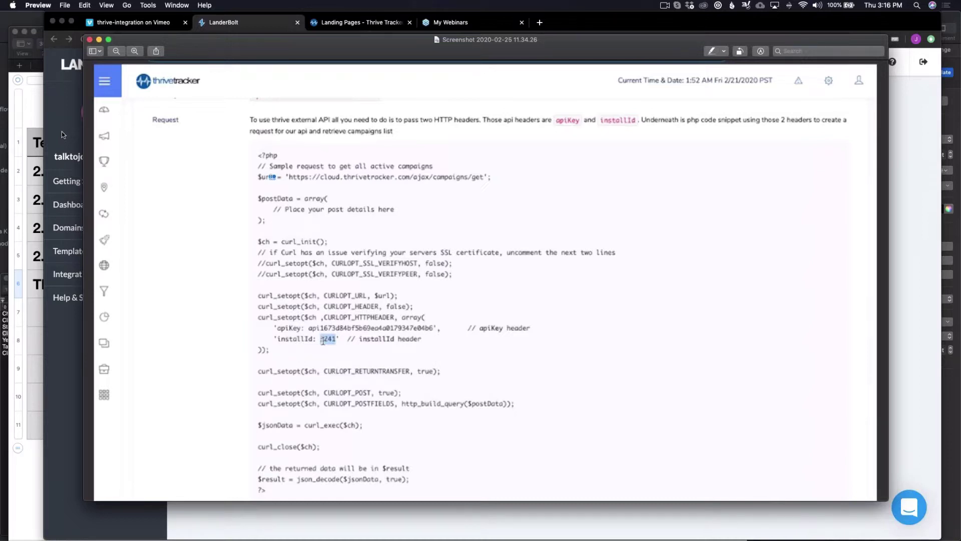
Glance at the page calculator spreadsheet, then return to LanderBolt's Templates gallery.
{"action": "left_click", "coordinate": [61, 131]}
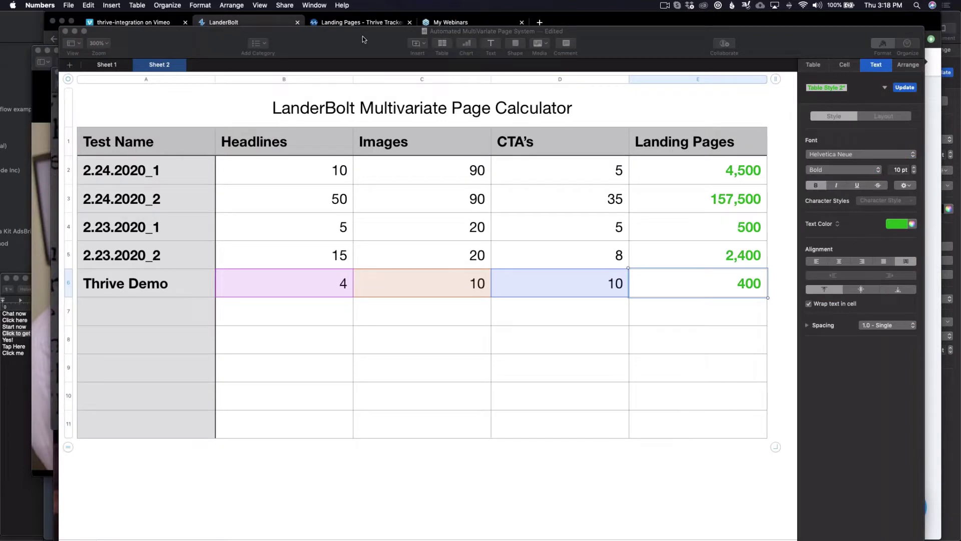
{"action": "left_click", "coordinate": [363, 36]}
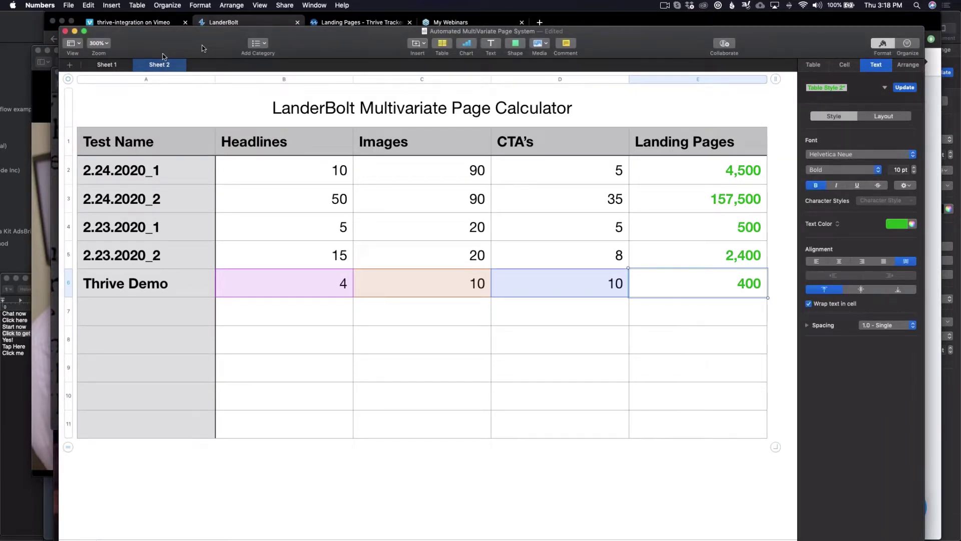
{"action": "left_click", "coordinate": [231, 22]}
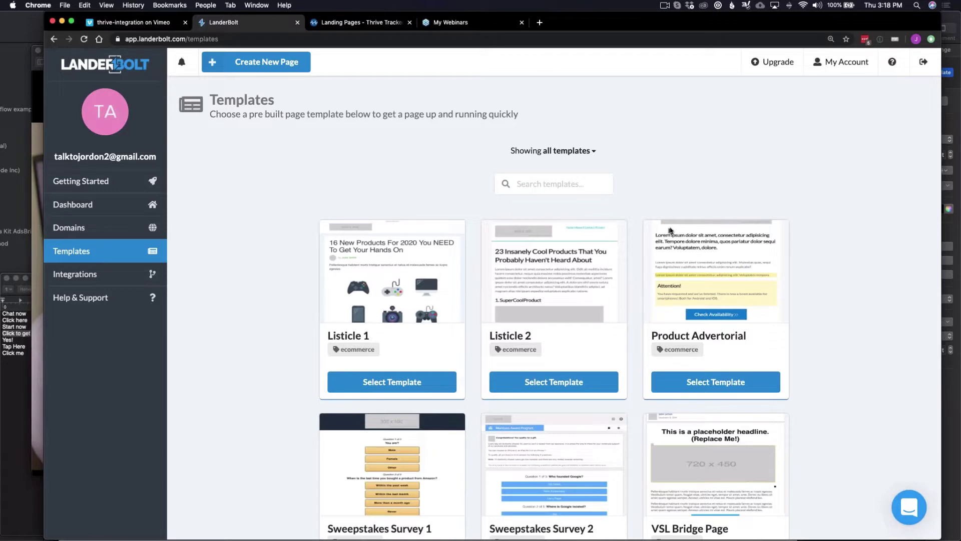
Start a VSL Bridge Page and add headline variations hl1, hl and hl2.
{"action": "left_click", "coordinate": [716, 381]}
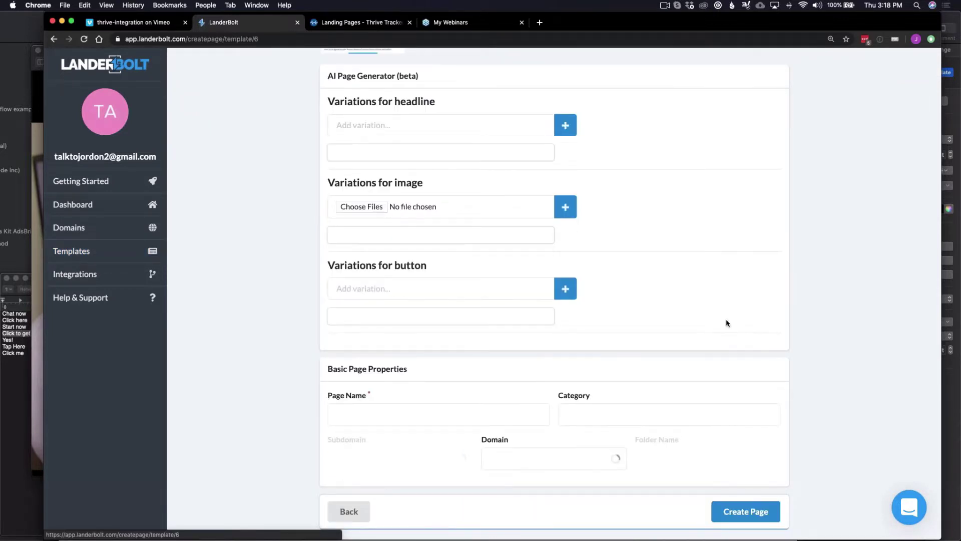
{"action": "scroll", "coordinate": [727, 323], "scroll_direction": "up", "scroll_amount": 3}
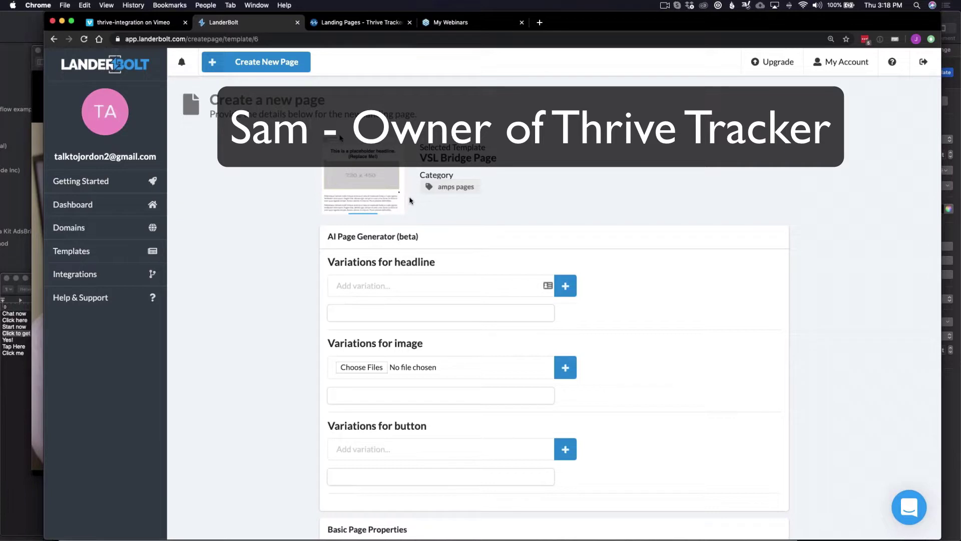
{"action": "left_click", "coordinate": [451, 283]}
{"action": "type", "text": "hl1"}
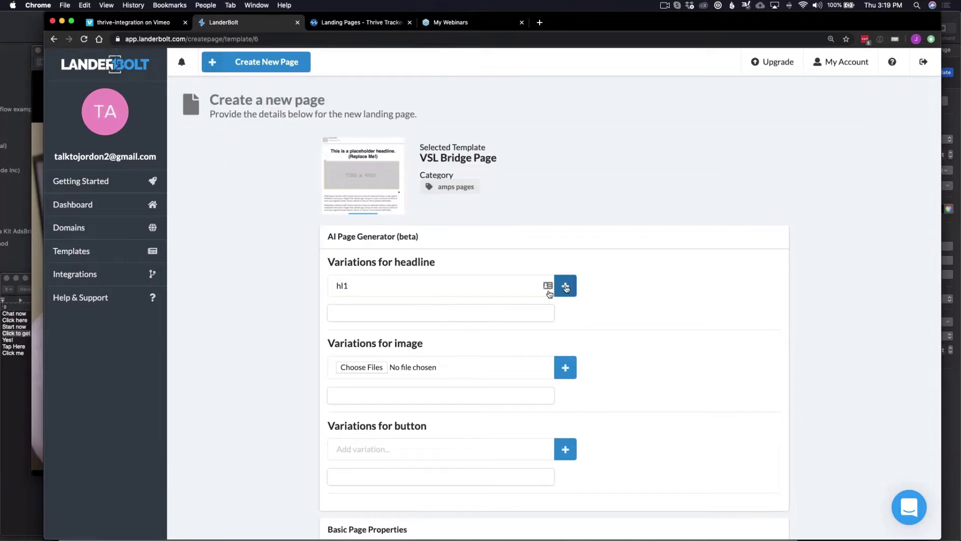
{"action": "key", "text": "Return"}
{"action": "type", "text": "hl"}
{"action": "key", "text": "Tab"}
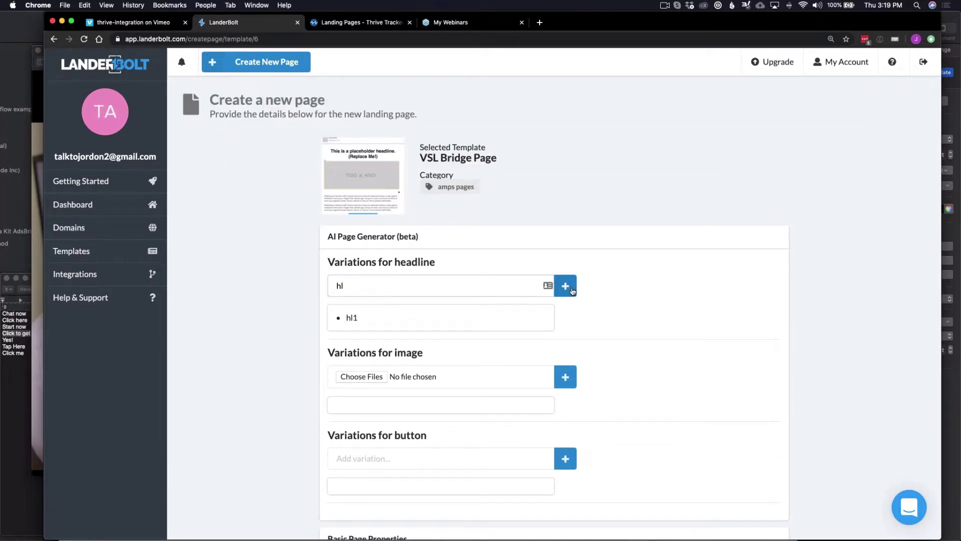
{"action": "key", "text": "Return"}
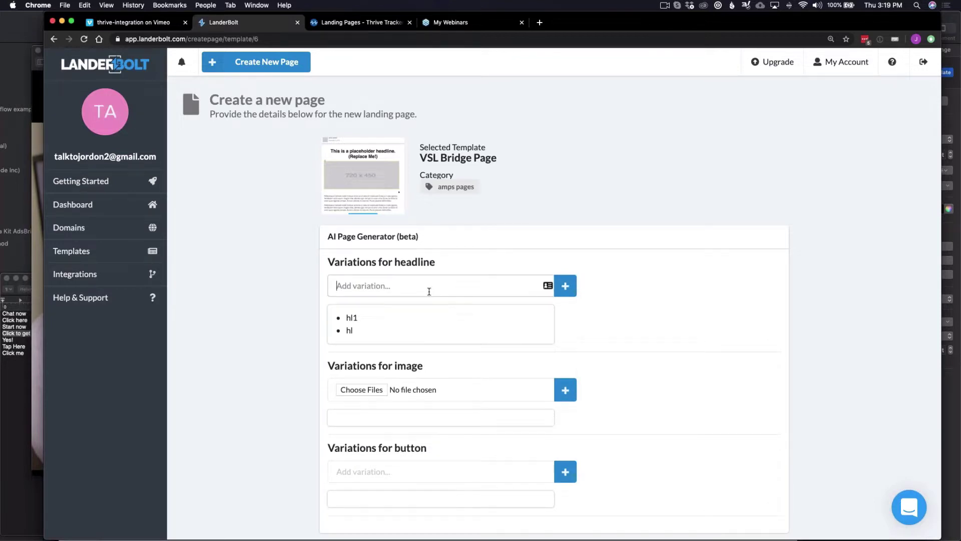
{"action": "type", "text": "hl2"}
{"action": "left_click", "coordinate": [564, 283]}
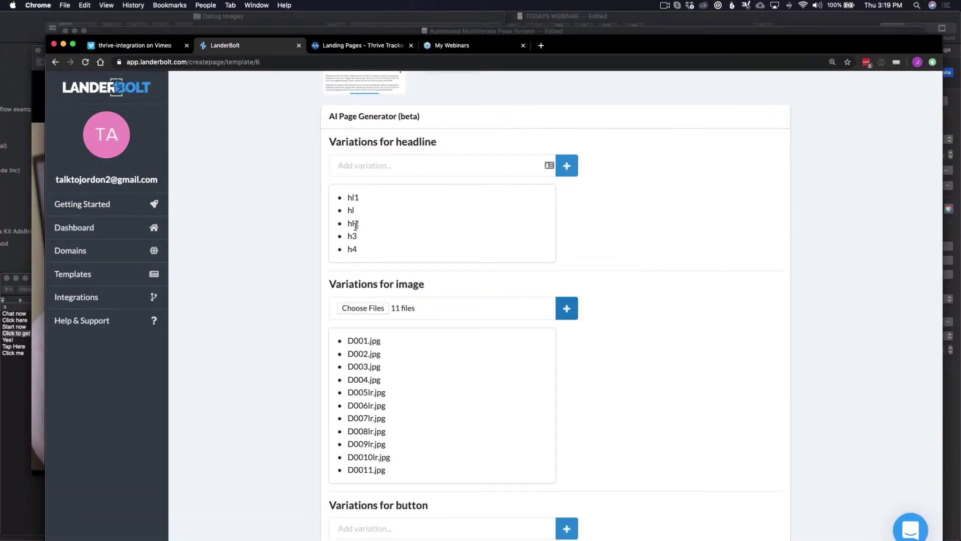
Choose landerbolt2.com as the page's publishing domain.
{"action": "scroll", "coordinate": [390, 377], "scroll_direction": "up", "scroll_amount": 1}
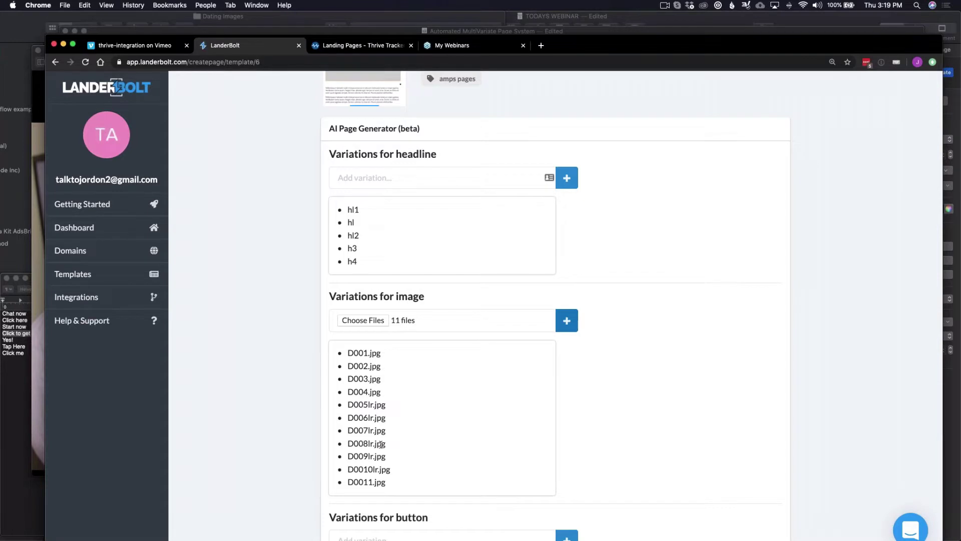
{"action": "scroll", "coordinate": [385, 273], "scroll_direction": "up", "scroll_amount": 3}
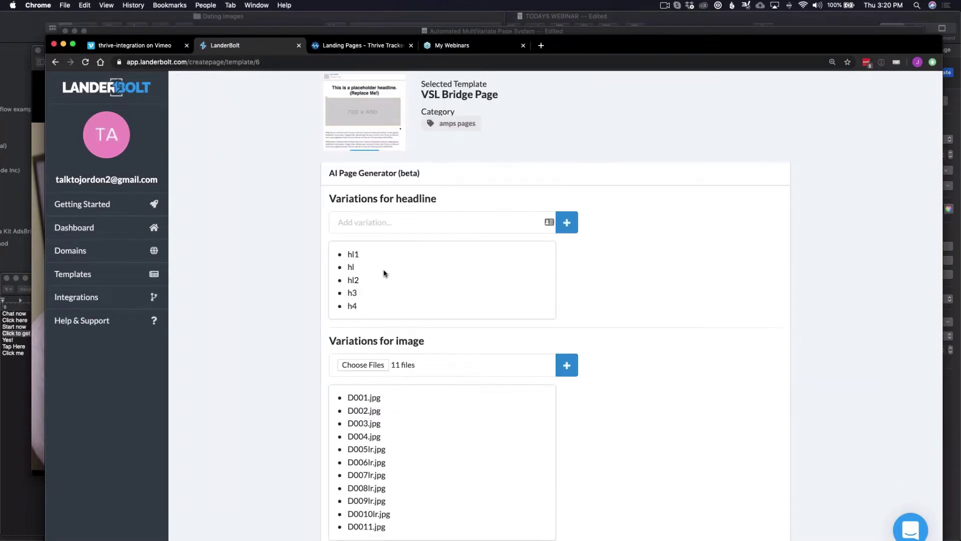
{"action": "scroll", "coordinate": [384, 273], "scroll_direction": "down", "scroll_amount": 15}
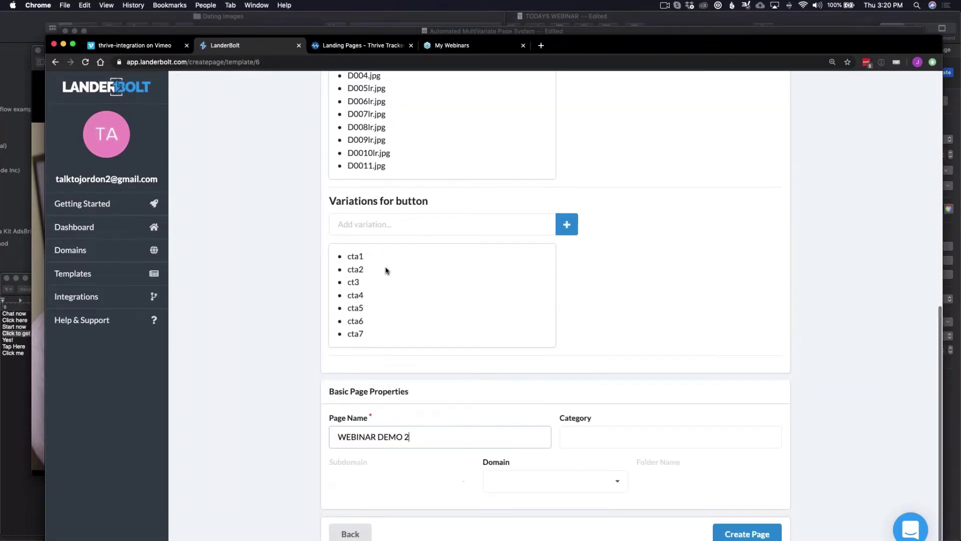
{"action": "left_click", "coordinate": [572, 486]}
{"action": "left_click", "coordinate": [562, 528]}
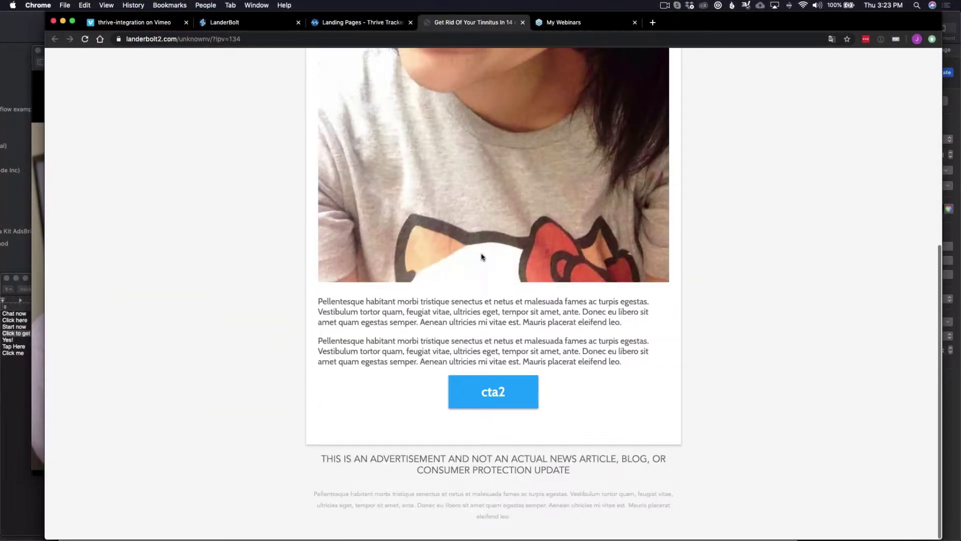
Check the live WEBINAR DEMO 2 variant, then return to its page properties.
{"action": "scroll", "coordinate": [482, 256], "scroll_direction": "up", "scroll_amount": 1}
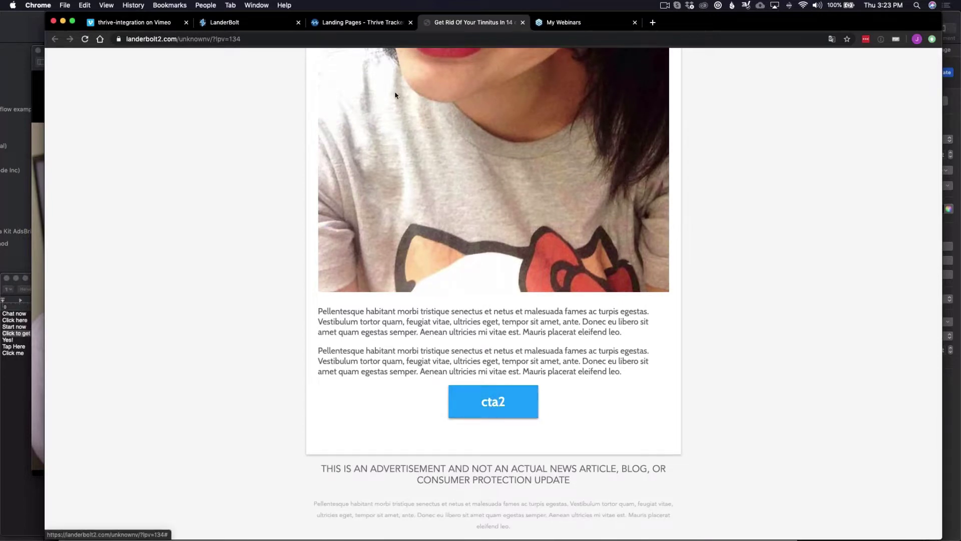
{"action": "left_click", "coordinate": [241, 22]}
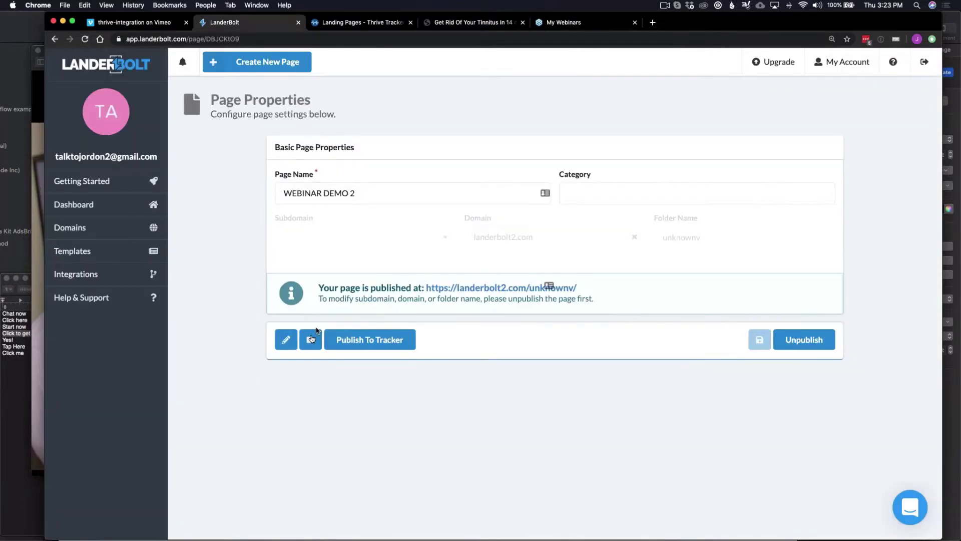
Open index.html for editing and bring up the Watch Now button's link settings.
{"action": "left_click", "coordinate": [286, 340]}
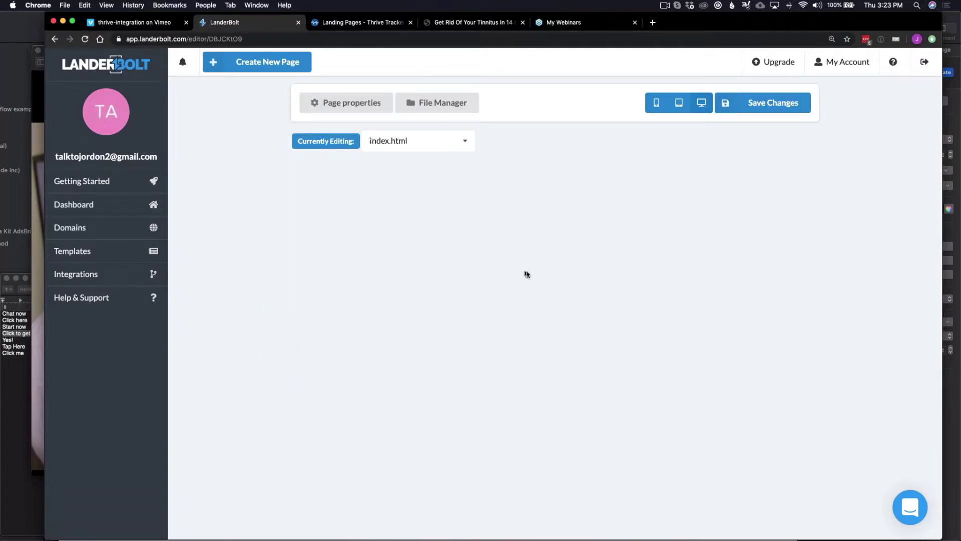
{"action": "scroll", "coordinate": [554, 401], "scroll_direction": "down", "scroll_amount": 10}
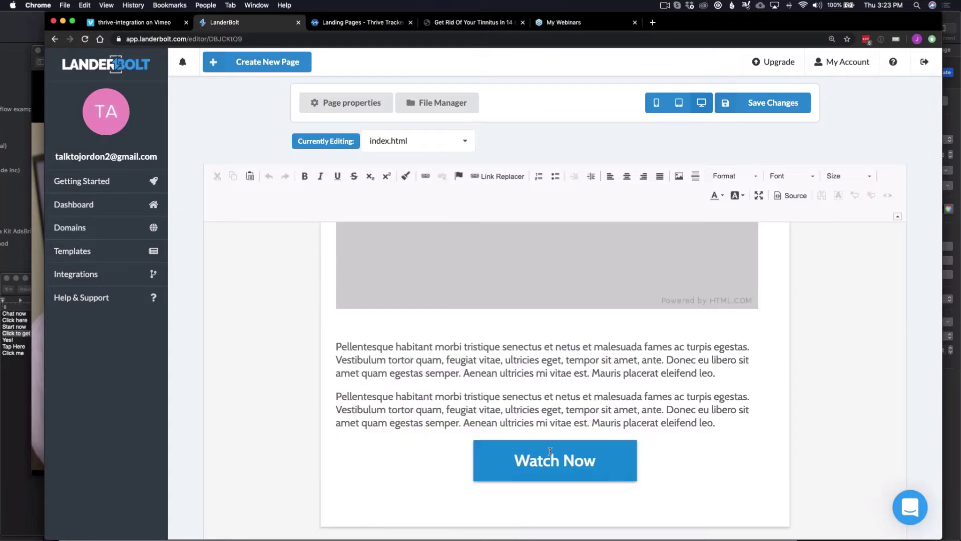
{"action": "left_click", "coordinate": [554, 450]}
{"action": "right_click", "coordinate": [554, 451]}
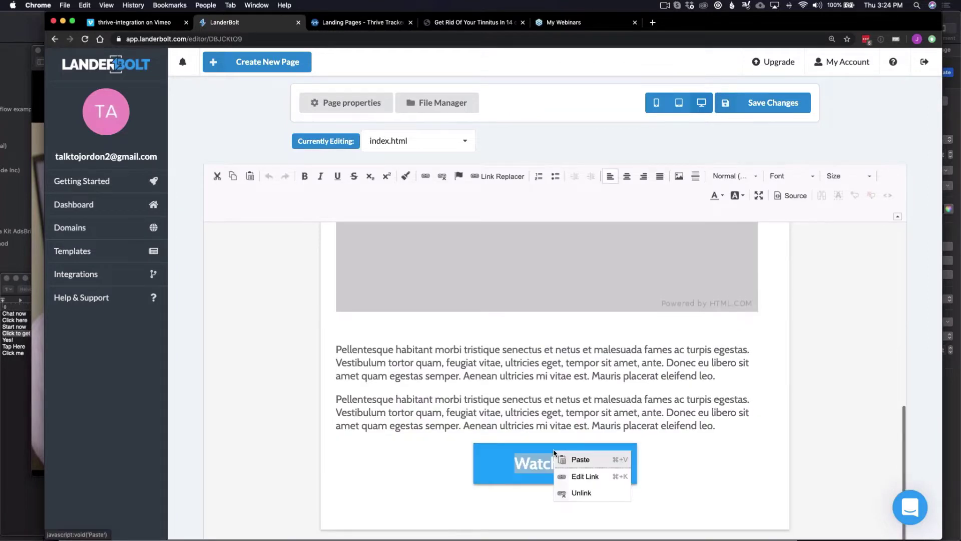
{"action": "left_click", "coordinate": [579, 476]}
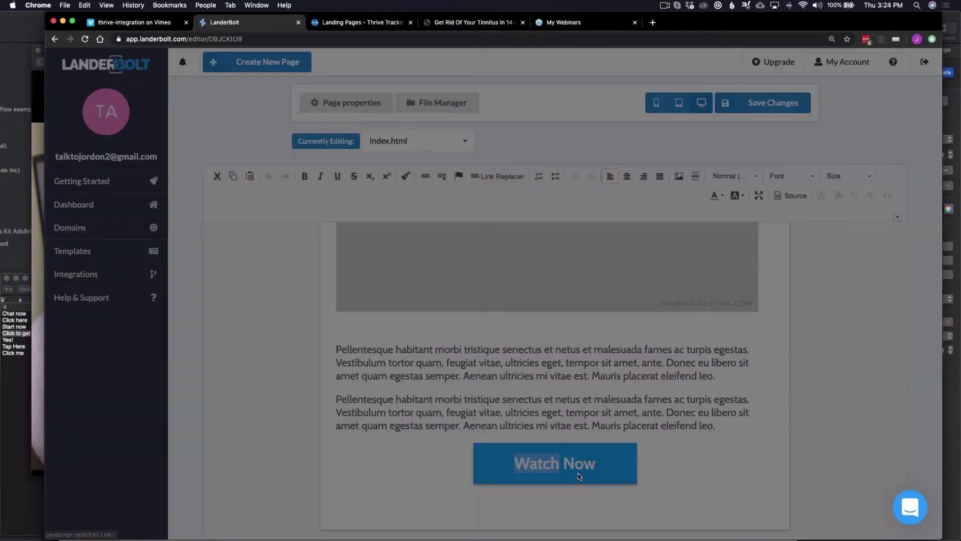
{"action": "left_click", "coordinate": [405, 280]}
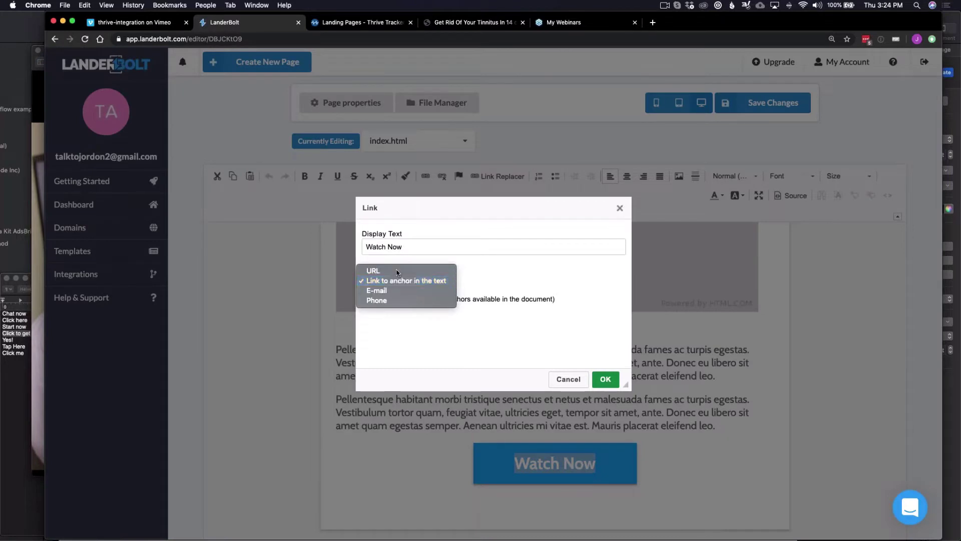
{"action": "left_click", "coordinate": [398, 271]}
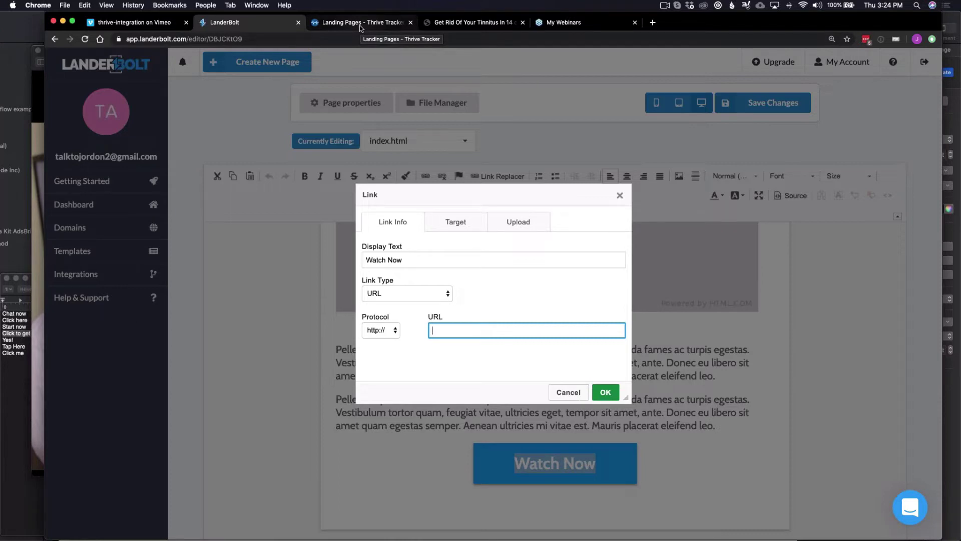
{"action": "type", "text": "www.th"}
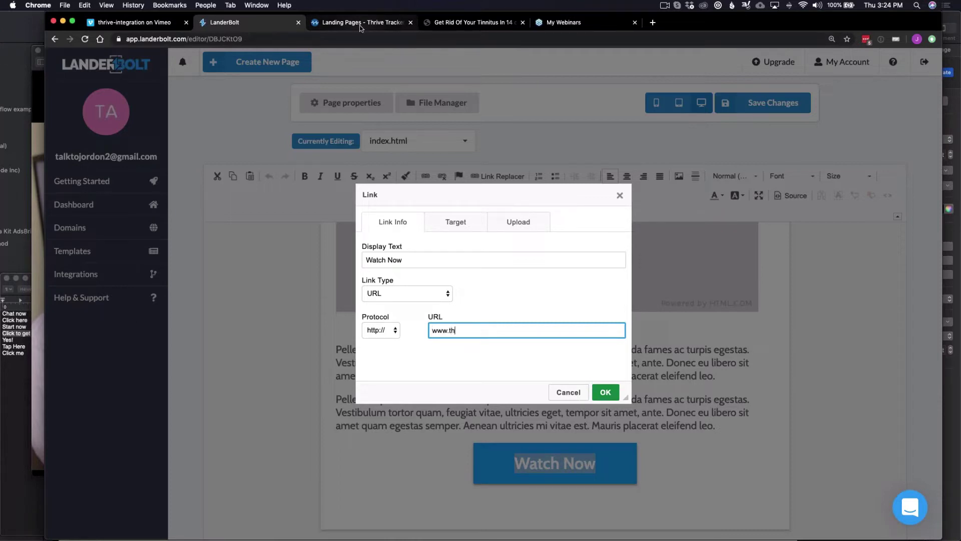
{"action": "type", "text": "rivetracker.com"}
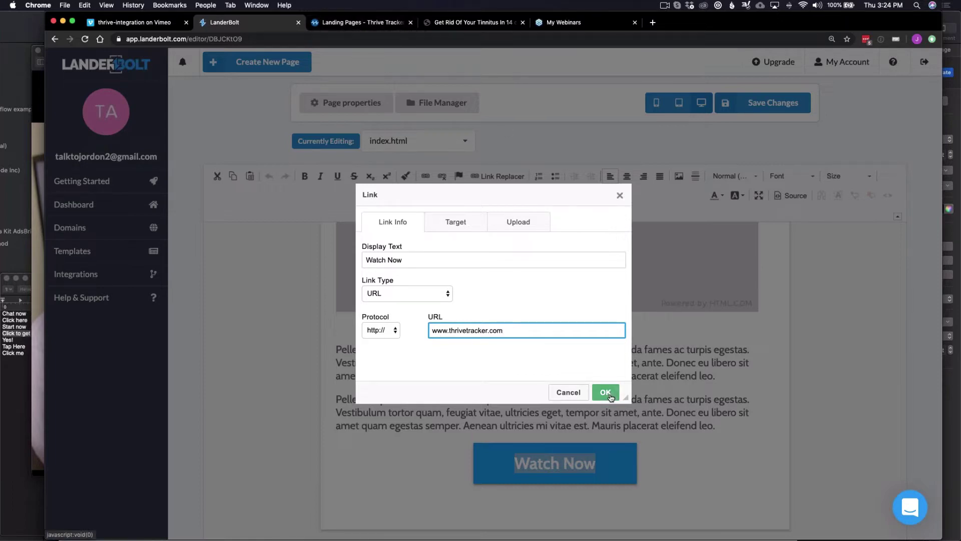
{"action": "left_click", "coordinate": [606, 393]}
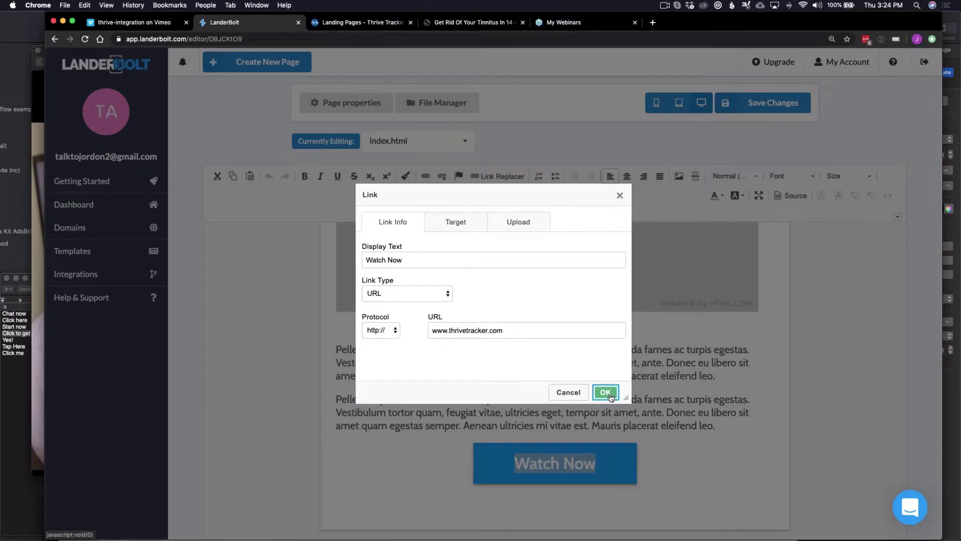
{"action": "left_click", "coordinate": [606, 393]}
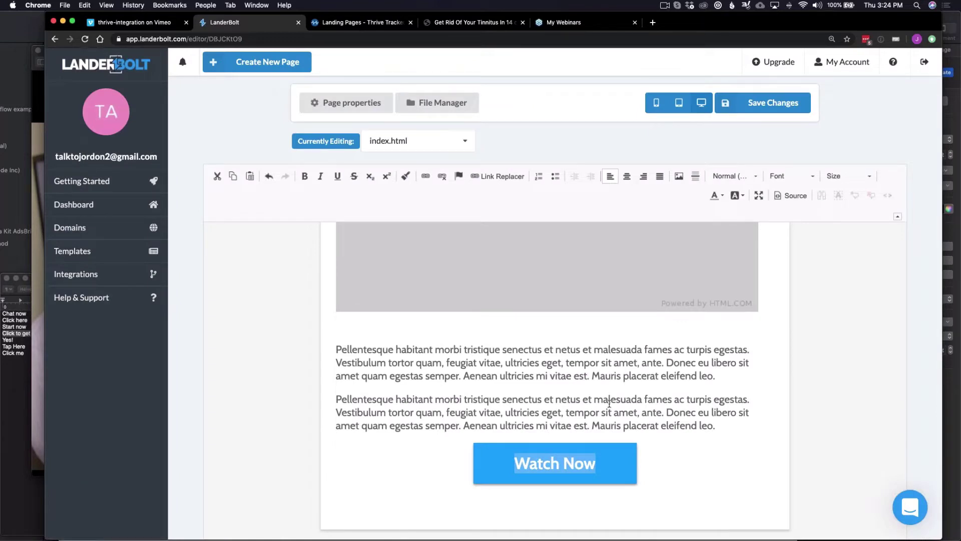
{"action": "left_click", "coordinate": [566, 464]}
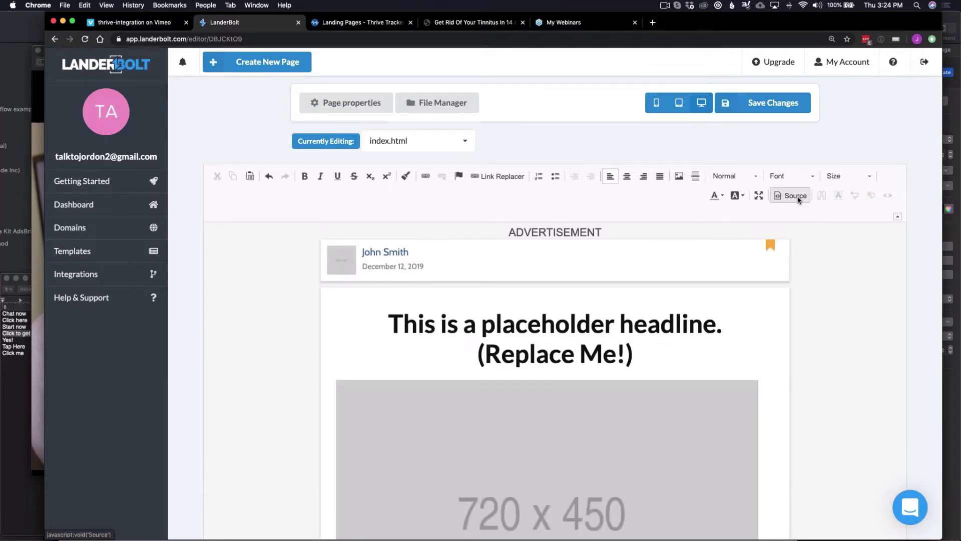
Switch index.html to HTML source view and look over the head code.
{"action": "left_click", "coordinate": [798, 200]}
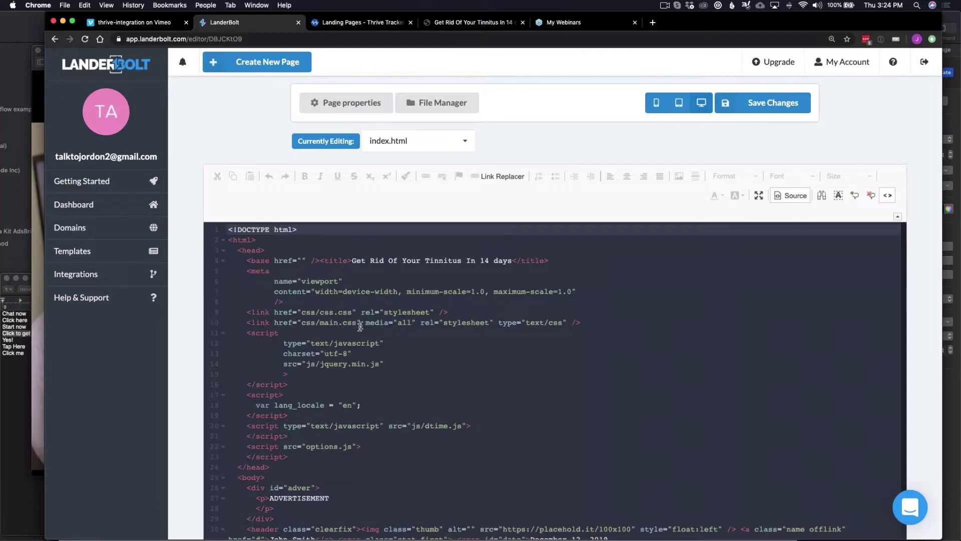
{"action": "scroll", "coordinate": [360, 326], "scroll_direction": "down", "scroll_amount": 5}
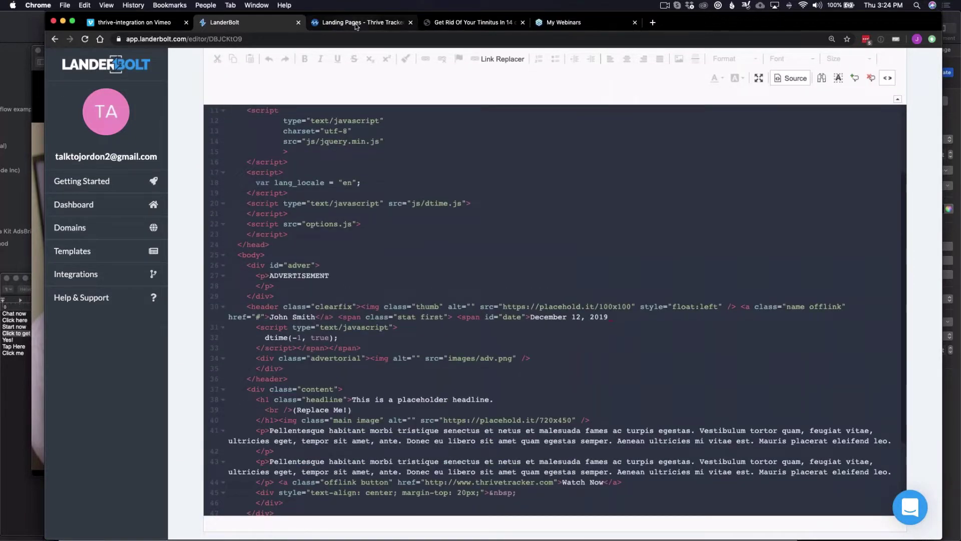
{"action": "scroll", "coordinate": [638, 105], "scroll_direction": "up", "scroll_amount": 5}
{"action": "scroll", "coordinate": [638, 106], "scroll_direction": "up", "scroll_amount": 3}
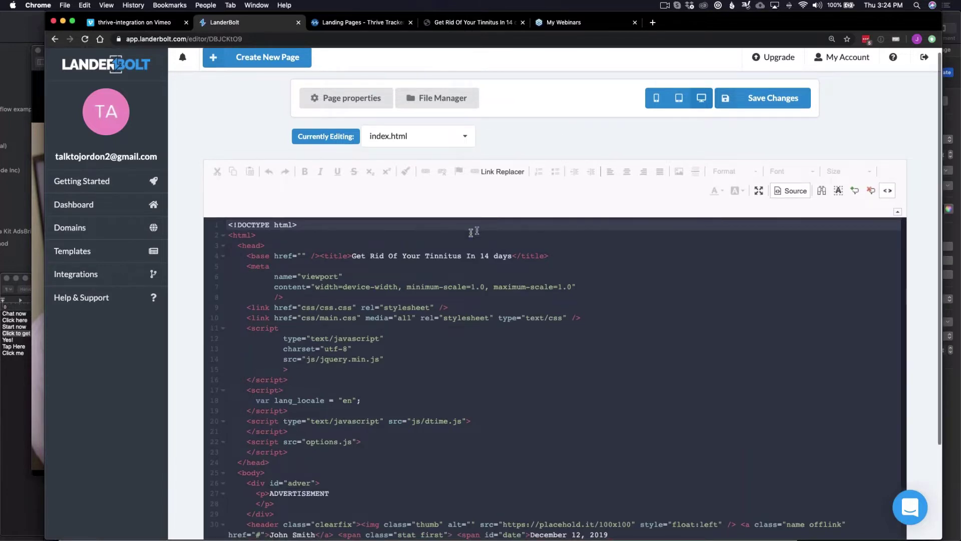
{"action": "left_click_drag", "start_coordinate": [306, 256], "coordinate": [379, 317]}
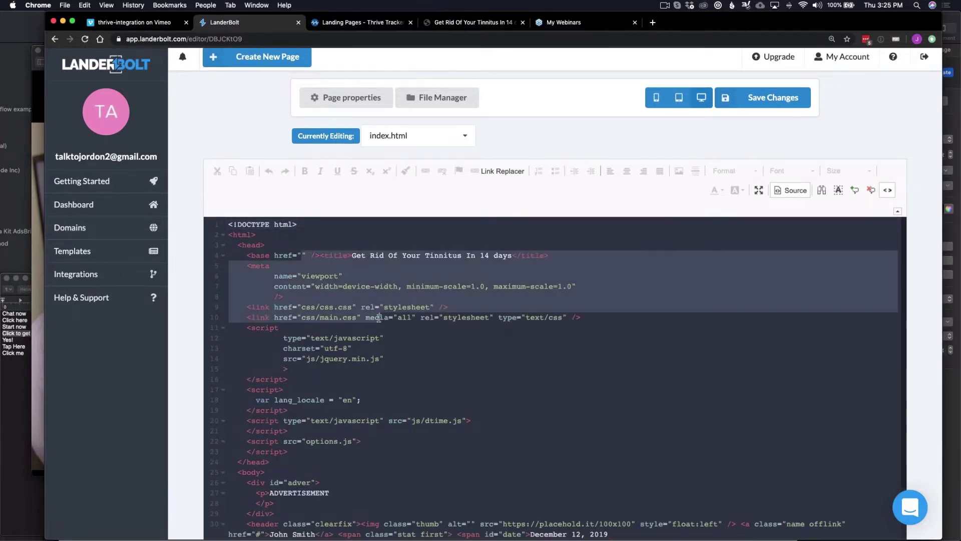
Save the landing page changes.
{"action": "scroll", "coordinate": [530, 225], "scroll_direction": "up", "scroll_amount": 1}
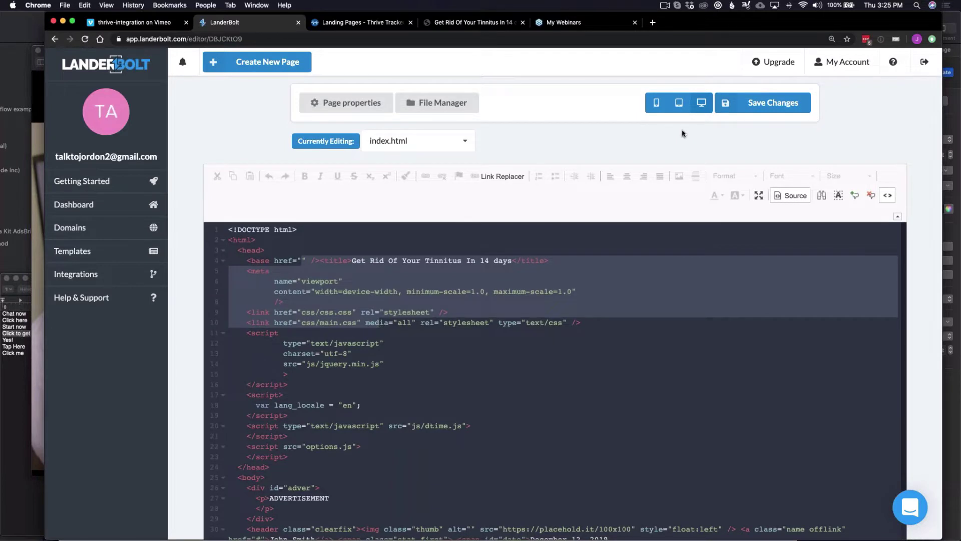
{"action": "left_click", "coordinate": [767, 100]}
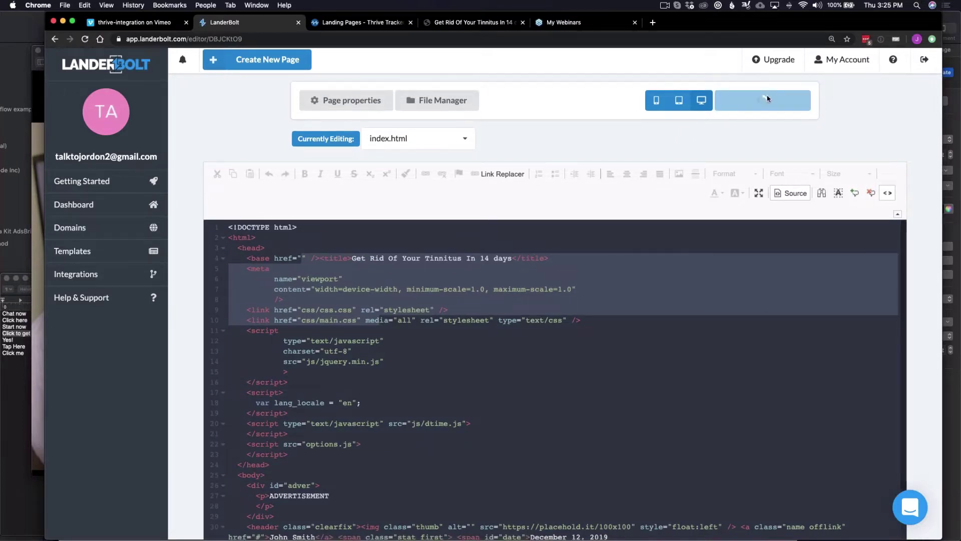
{"action": "scroll", "coordinate": [547, 293], "scroll_direction": "down", "scroll_amount": 1}
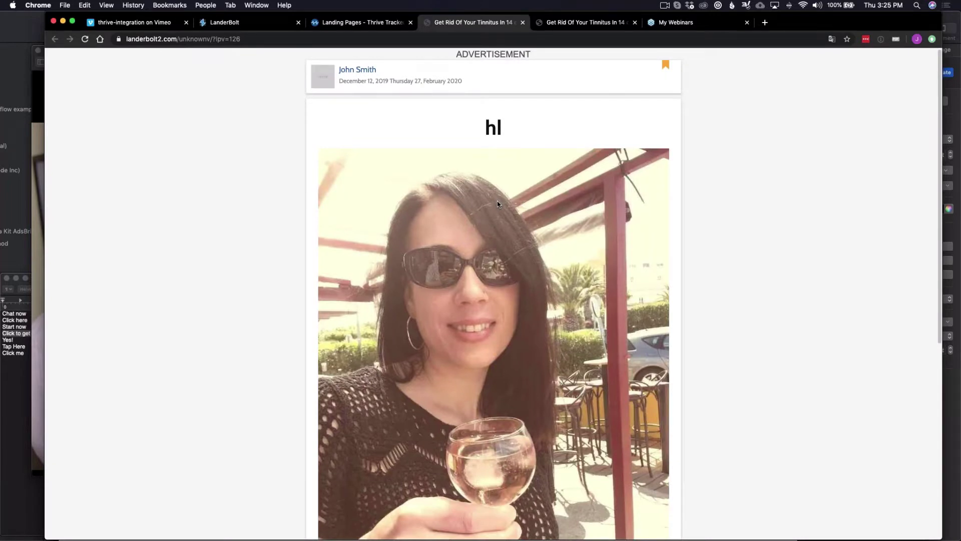
Reload the live landing page, check that cta1 leads to thrivetracker.com, and close the test tabs.
{"action": "key", "text": "super+r"}
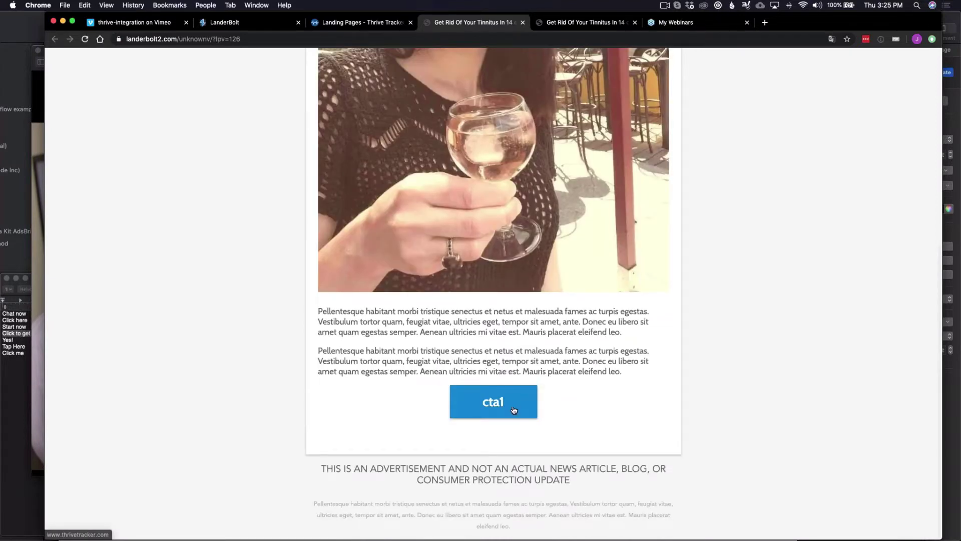
{"action": "left_click", "coordinate": [501, 406]}
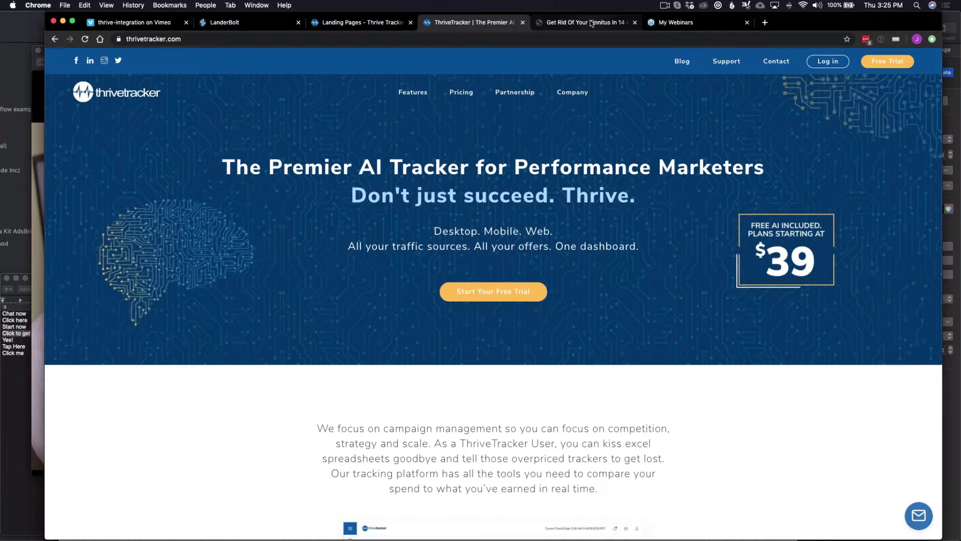
{"action": "left_click", "coordinate": [522, 23]}
{"action": "left_click", "coordinate": [522, 22]}
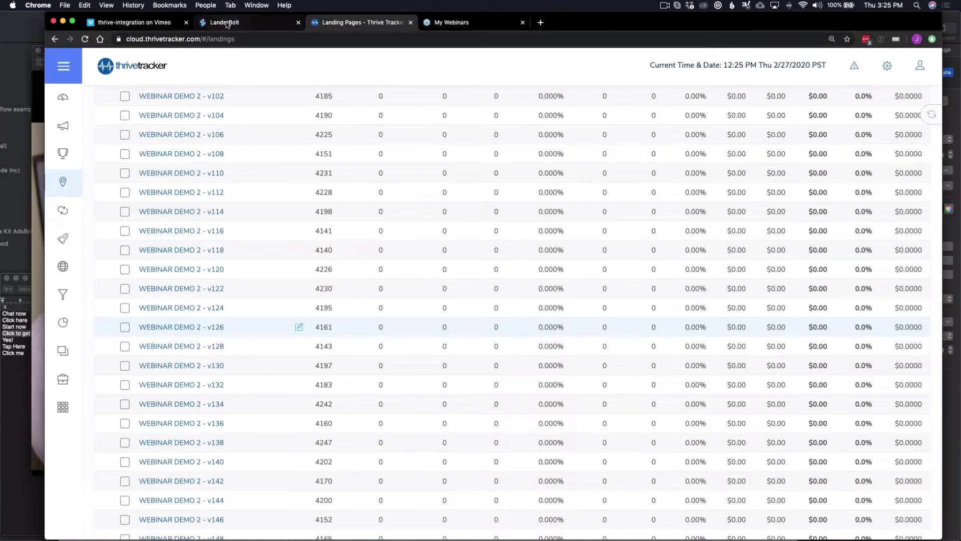
{"action": "left_click", "coordinate": [227, 25]}
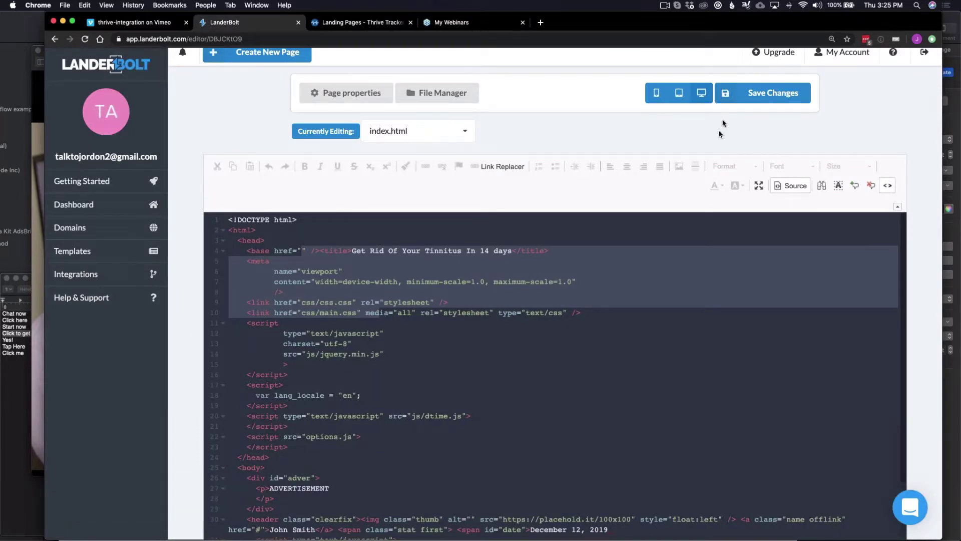
Save index.html again and browse LanderBolt's Templates gallery.
{"action": "left_click", "coordinate": [775, 100]}
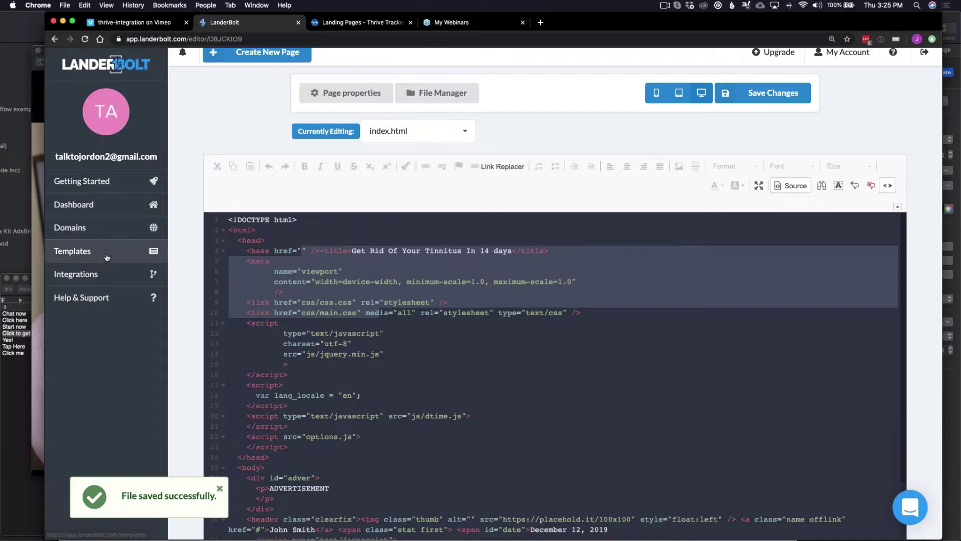
{"action": "left_click", "coordinate": [107, 257]}
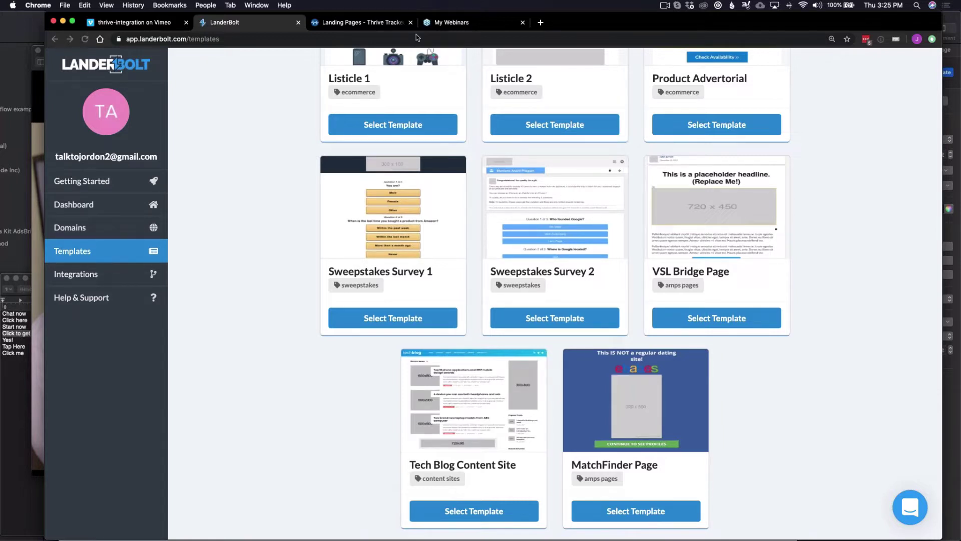
{"action": "key", "text": "super+shift+2"}
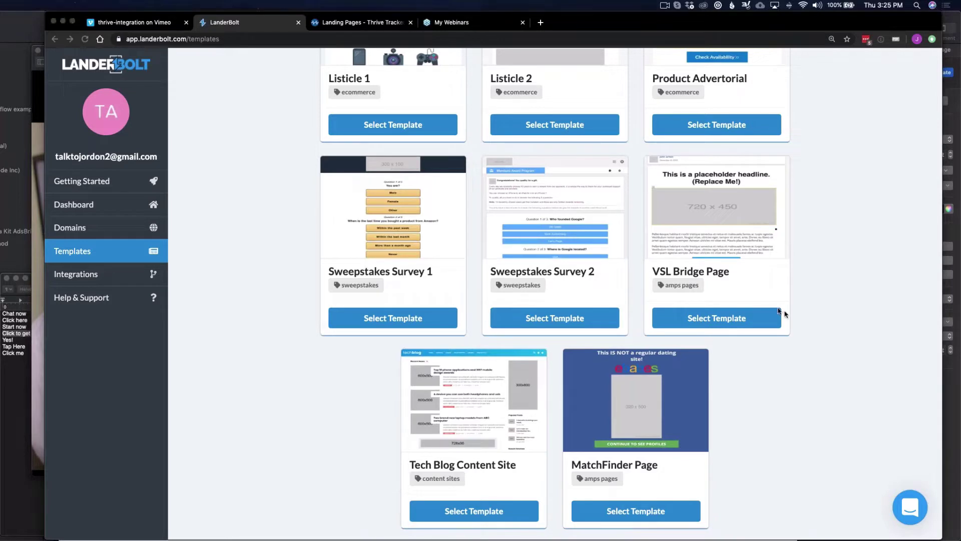
{"action": "left_click", "coordinate": [761, 338]}
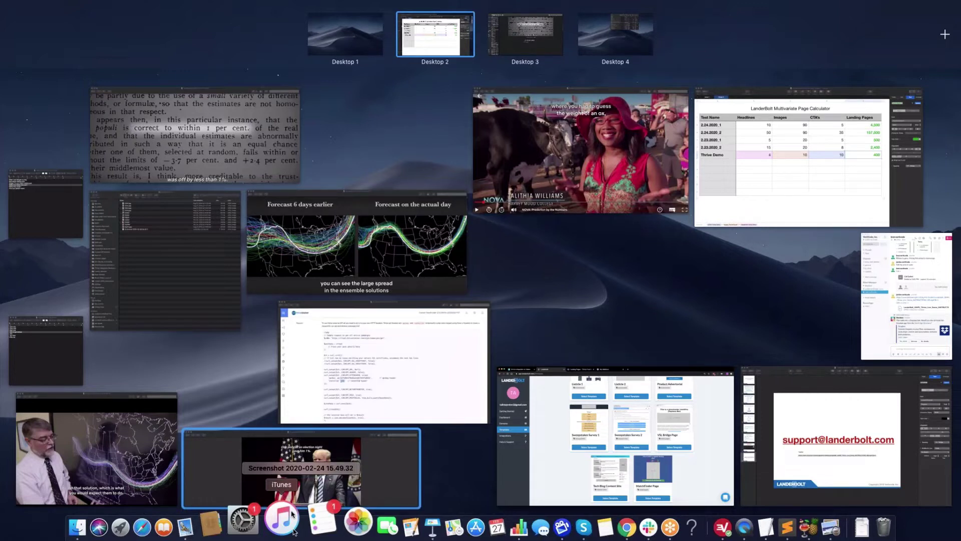
Close Preview's NOVA screenshot 15.43.02, leaving the 08.51.15 weather-map screenshot in front.
{"action": "left_click", "coordinate": [294, 460]}
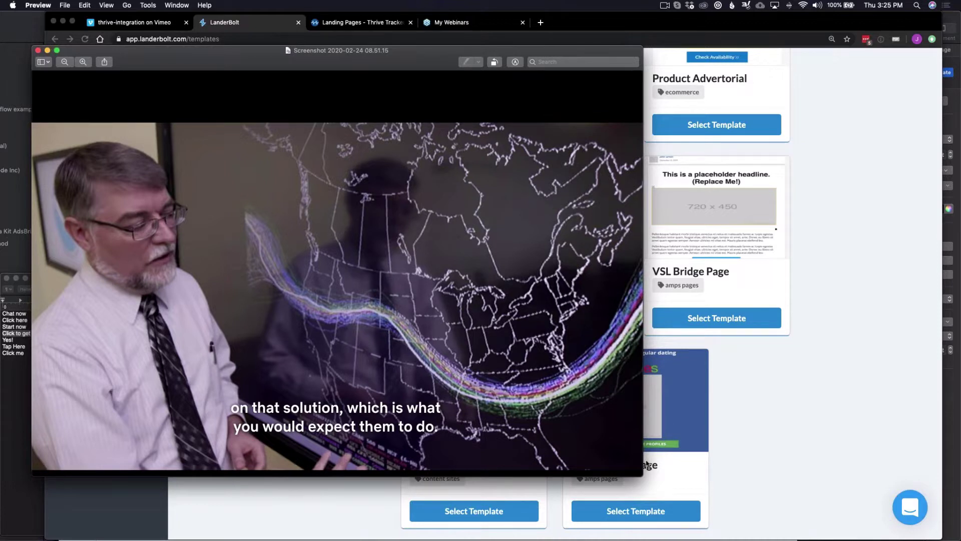
{"action": "scroll", "coordinate": [646, 464], "scroll_direction": "up", "scroll_amount": 1}
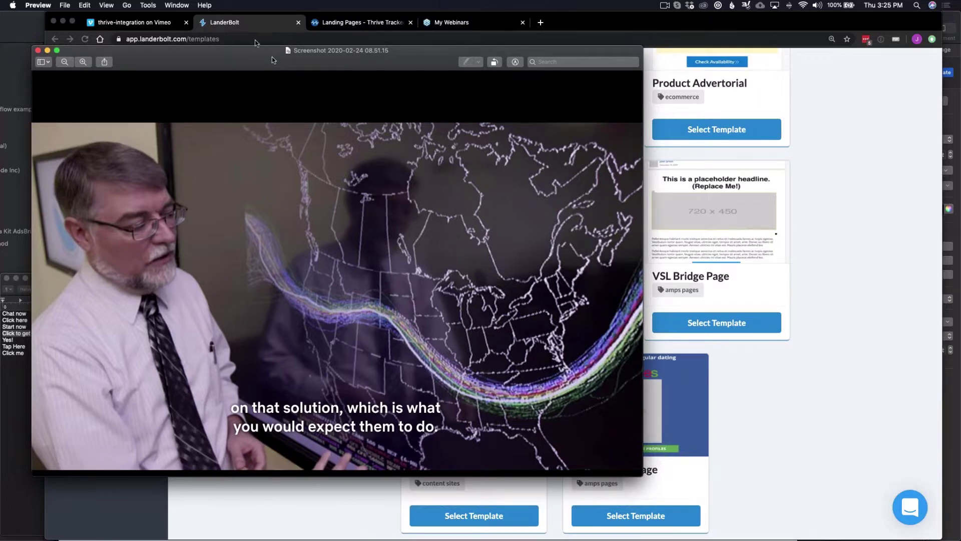
{"action": "key", "text": "ctrl+Up"}
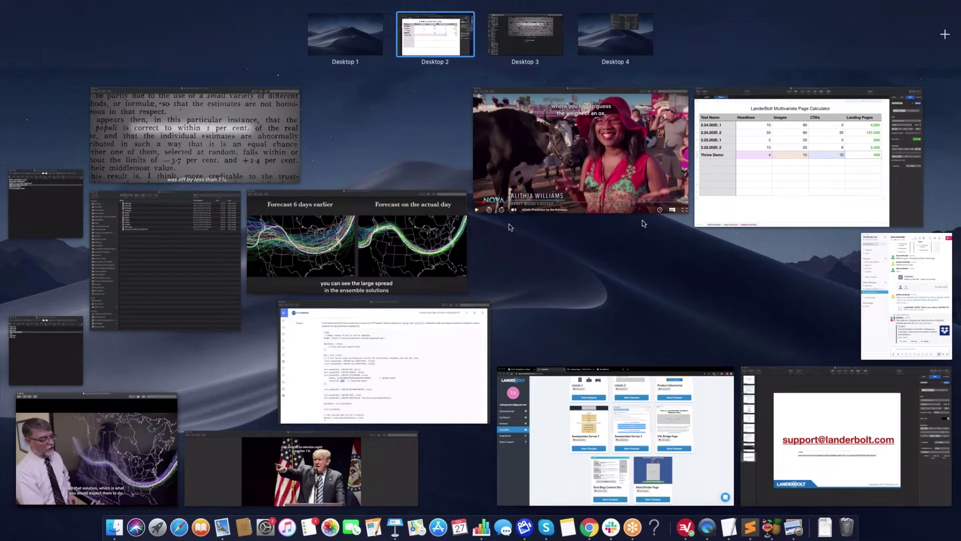
{"action": "left_click", "coordinate": [510, 226]}
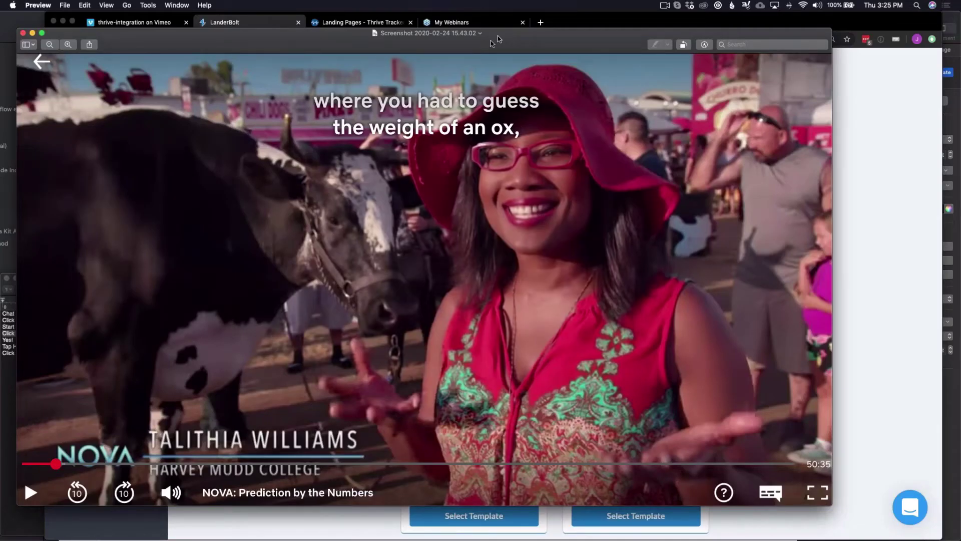
{"action": "double_click", "coordinate": [497, 39]}
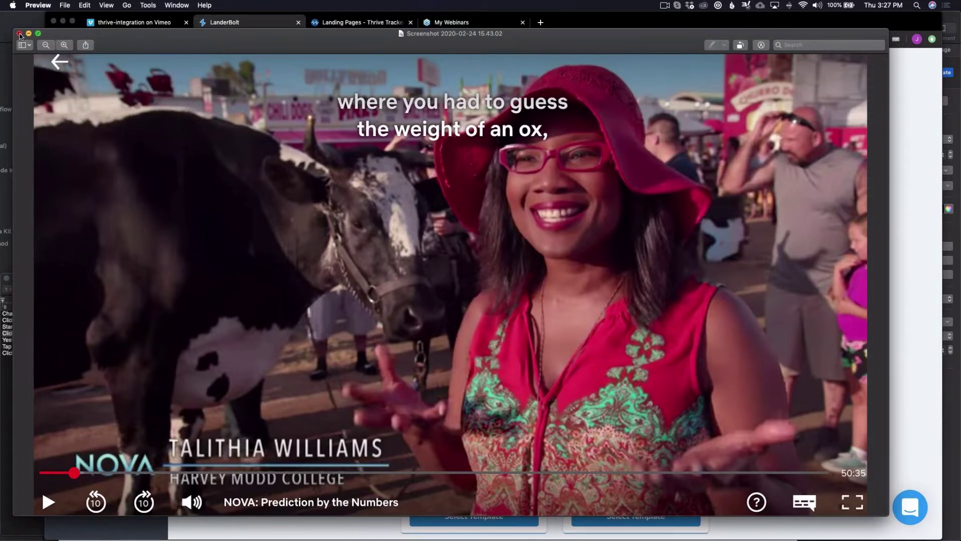
{"action": "left_click", "coordinate": [19, 34]}
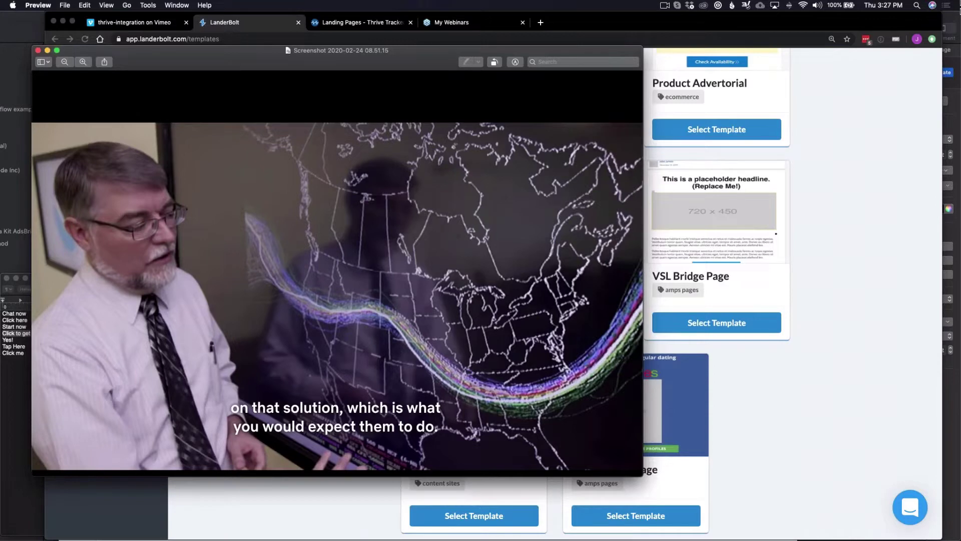
Bring Screenshot 2020-02-24 15.49.32 forward, move it to the top and make it taller.
{"action": "left_click", "coordinate": [385, 451]}
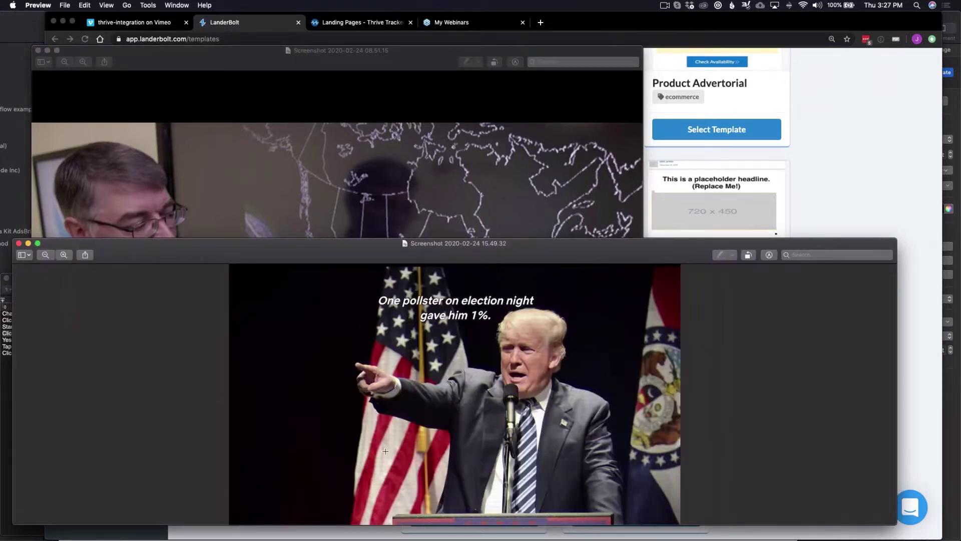
{"action": "left_click_drag", "start_coordinate": [601, 244], "coordinate": [600, 114]}
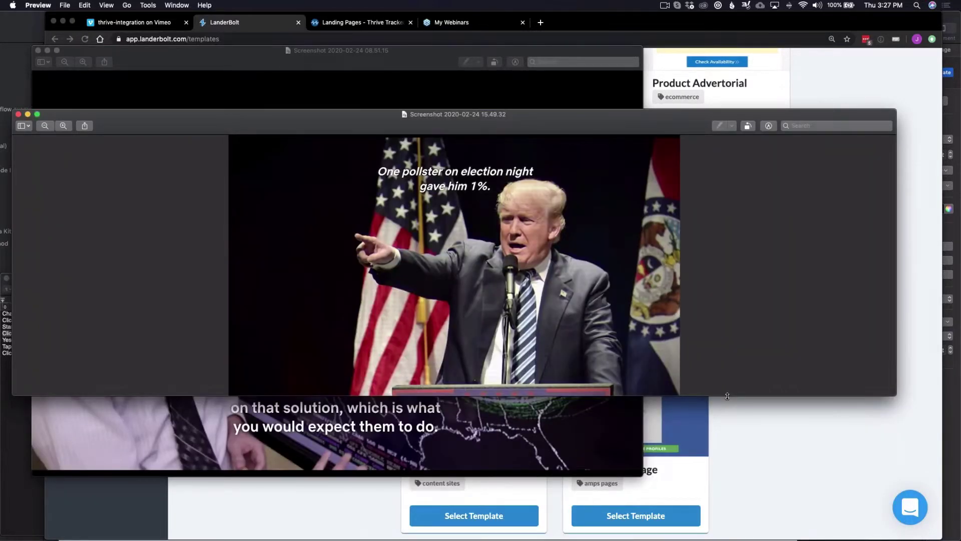
{"action": "left_click_drag", "start_coordinate": [727, 396], "coordinate": [727, 496]}
{"action": "left_click_drag", "start_coordinate": [637, 119], "coordinate": [652, 69]}
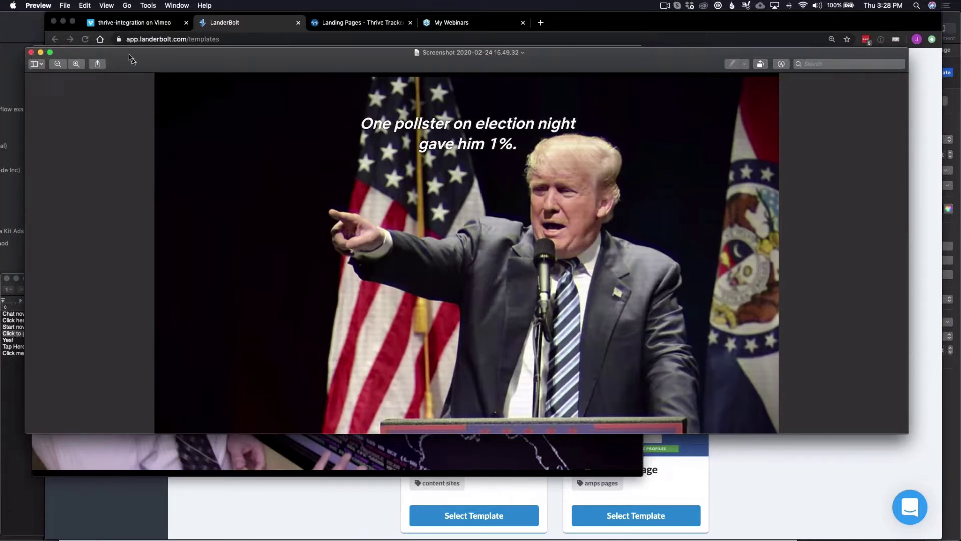
{"action": "left_click_drag", "start_coordinate": [129, 59], "coordinate": [110, 25]}
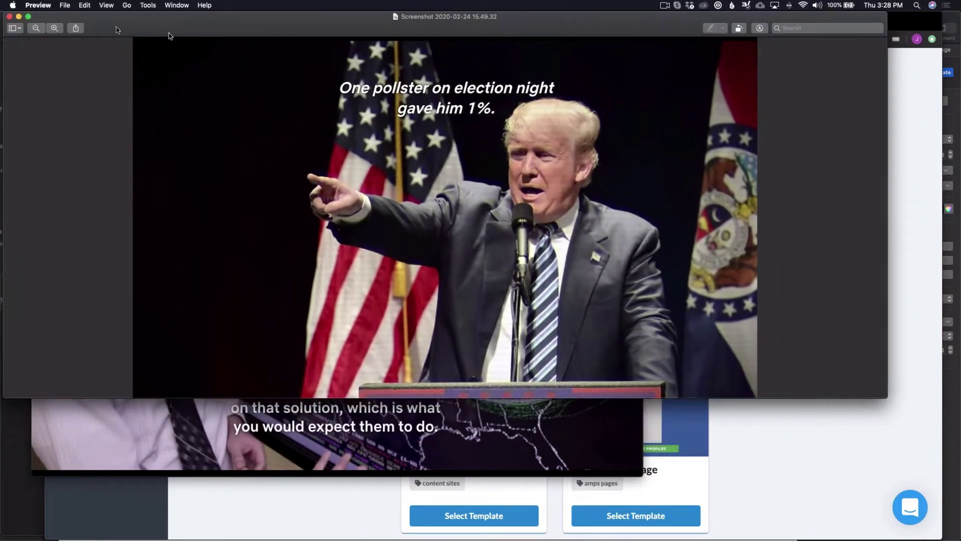
Close Preview and return to ThriveTracker's WEBINAR DEMO 2 landing pages list.
{"action": "key", "text": "super+w"}
{"action": "left_click", "coordinate": [347, 28]}
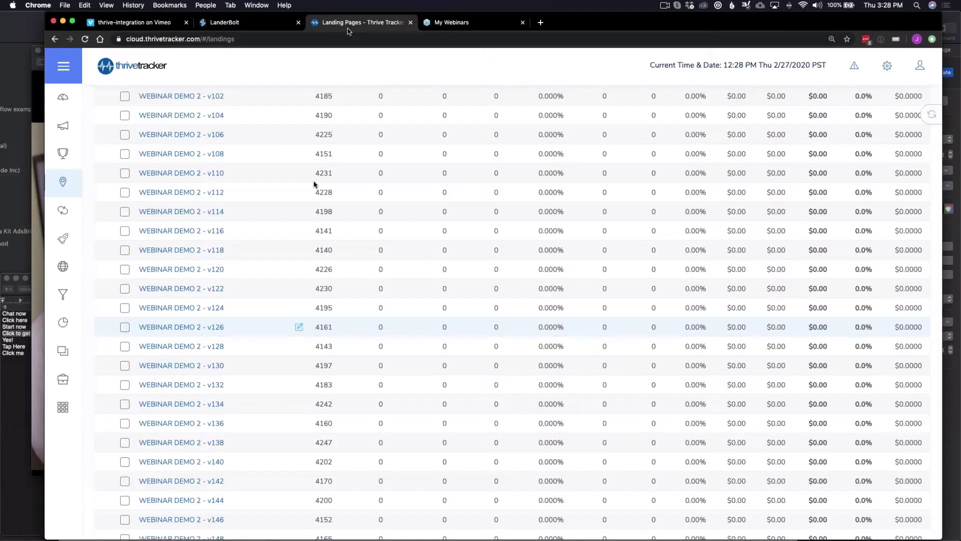
{"action": "scroll", "coordinate": [285, 207], "scroll_direction": "up", "scroll_amount": 10}
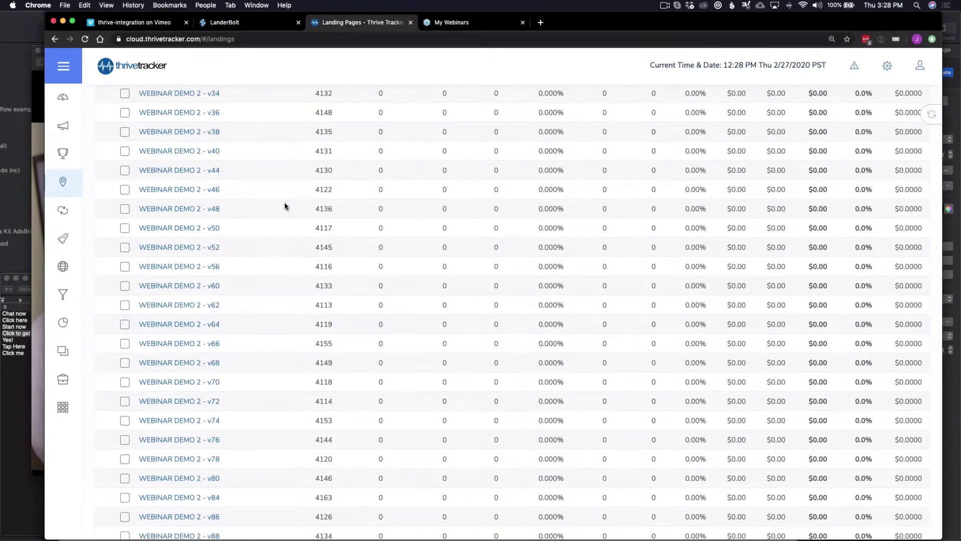
{"action": "scroll", "coordinate": [285, 206], "scroll_direction": "up", "scroll_amount": 10}
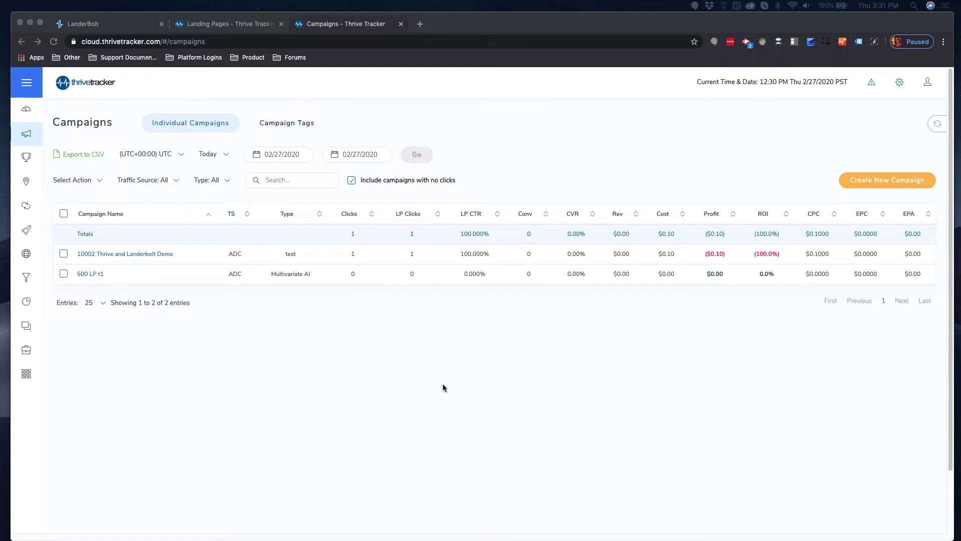
Start a new campaign named '10003 Test'.
{"action": "left_click", "coordinate": [420, 380]}
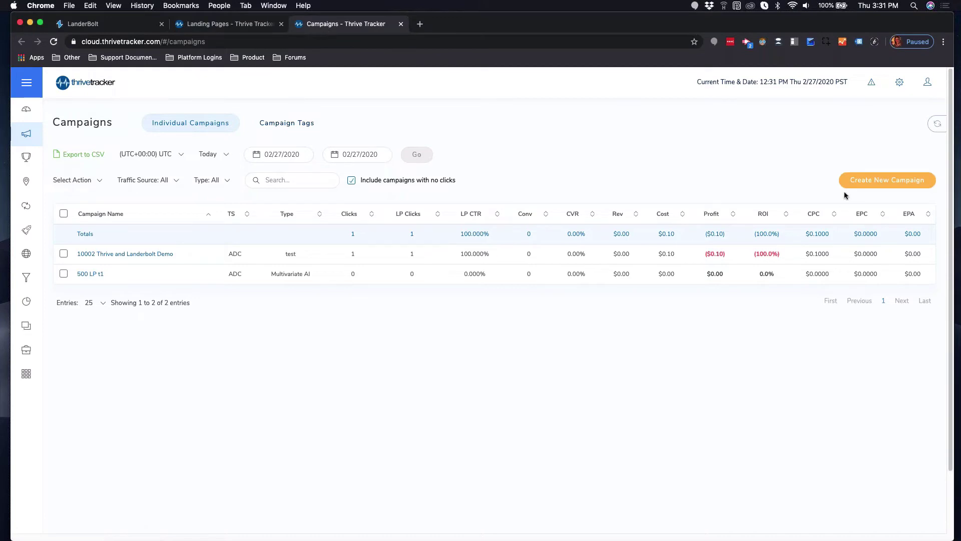
{"action": "left_click", "coordinate": [865, 181]}
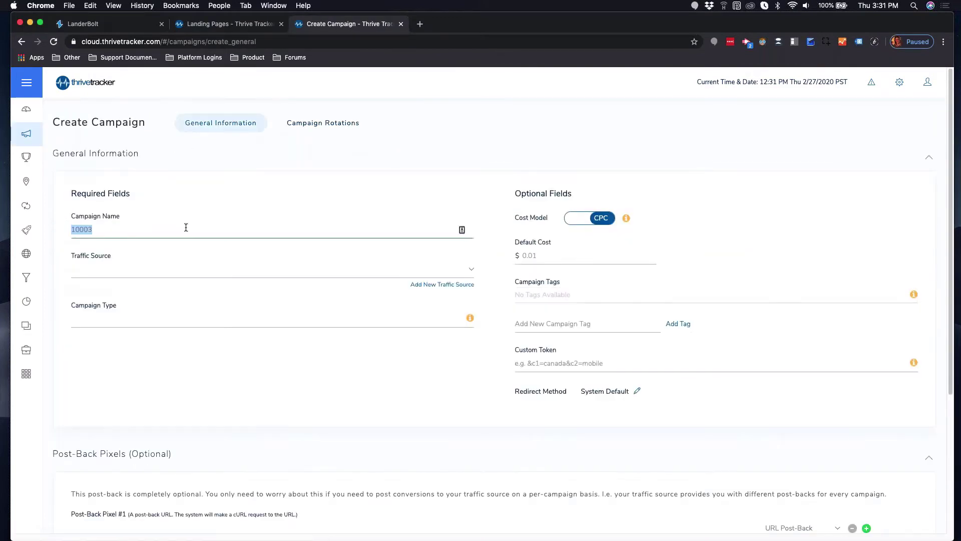
{"action": "left_click", "coordinate": [186, 227]}
{"action": "type", "text": "Test"}
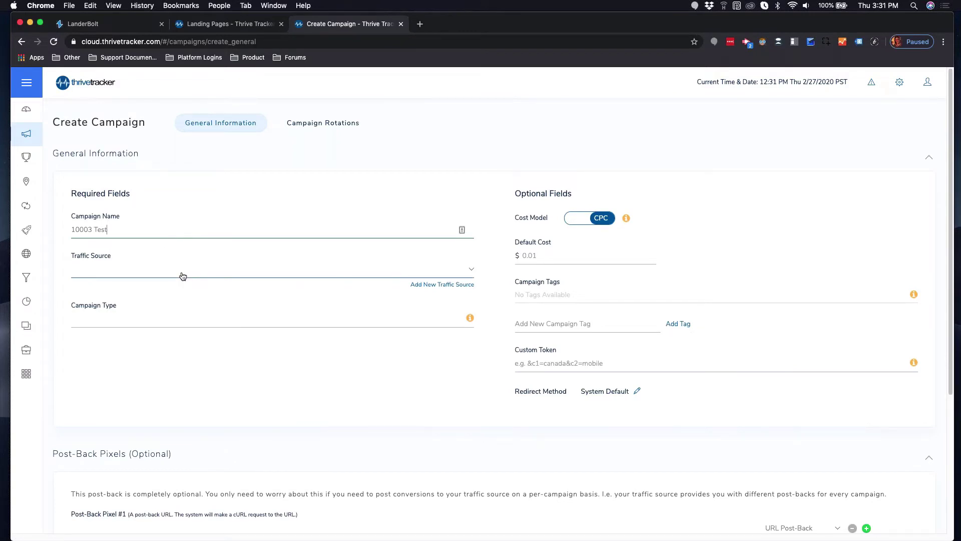
Add Facebook as a new pre-defined traffic source.
{"action": "left_click", "coordinate": [444, 285]}
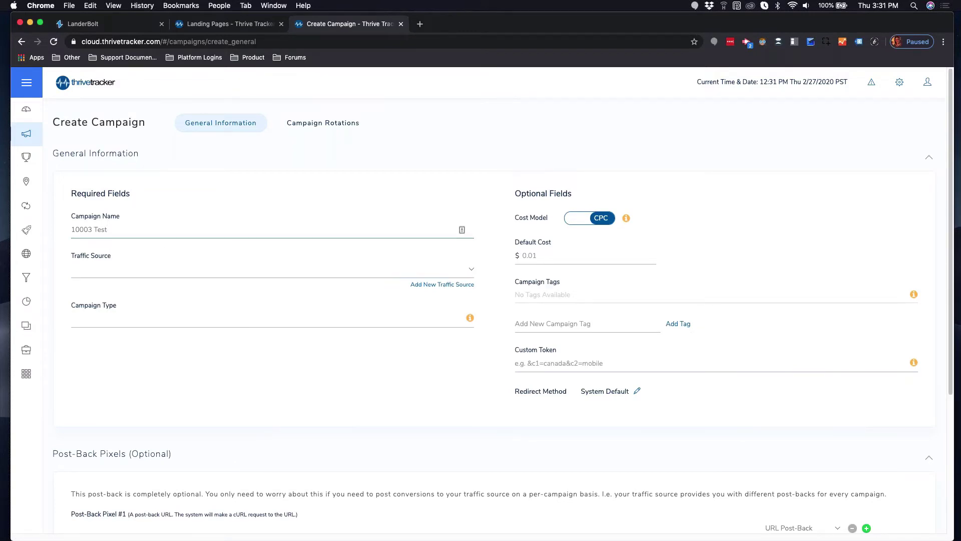
{"action": "left_click", "coordinate": [398, 179]}
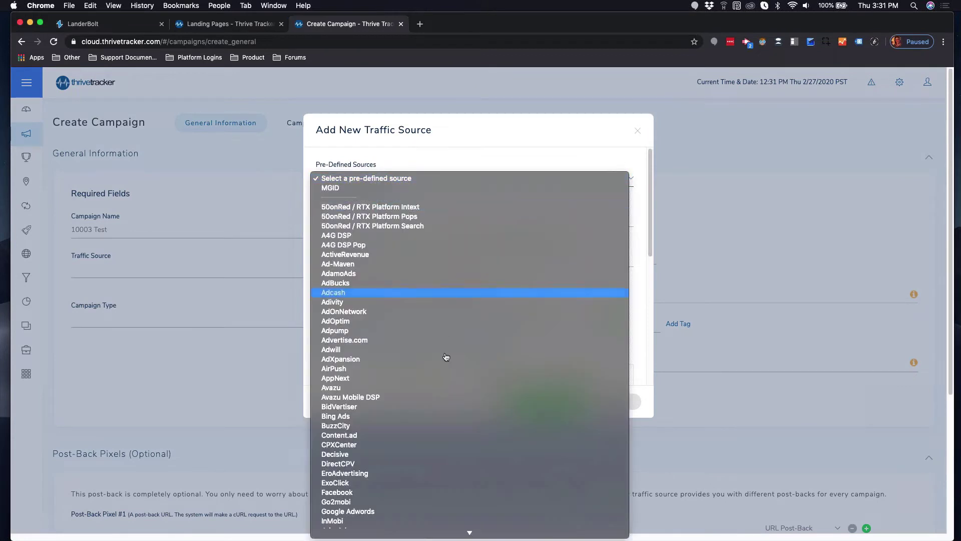
{"action": "scroll", "coordinate": [447, 361], "scroll_direction": "down", "scroll_amount": 5}
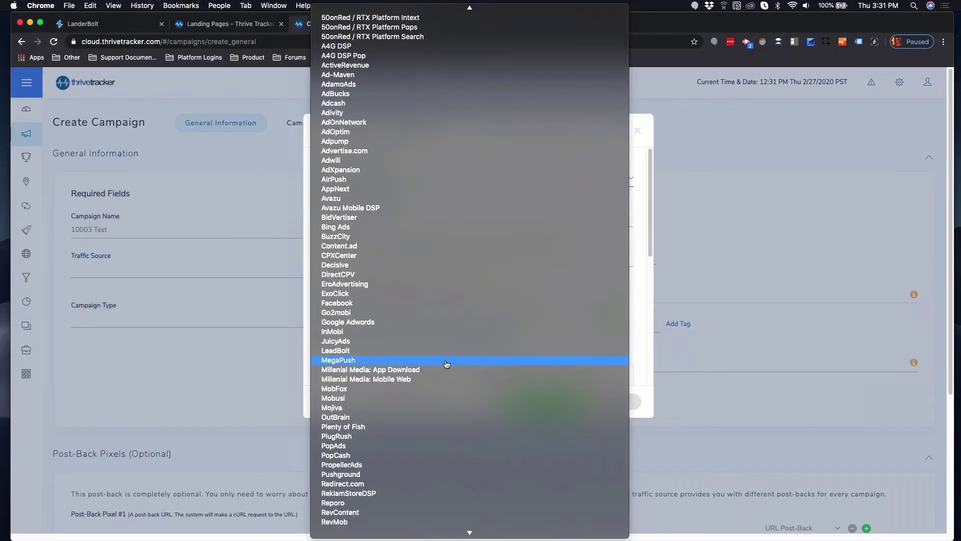
{"action": "scroll", "coordinate": [447, 363], "scroll_direction": "up", "scroll_amount": 5}
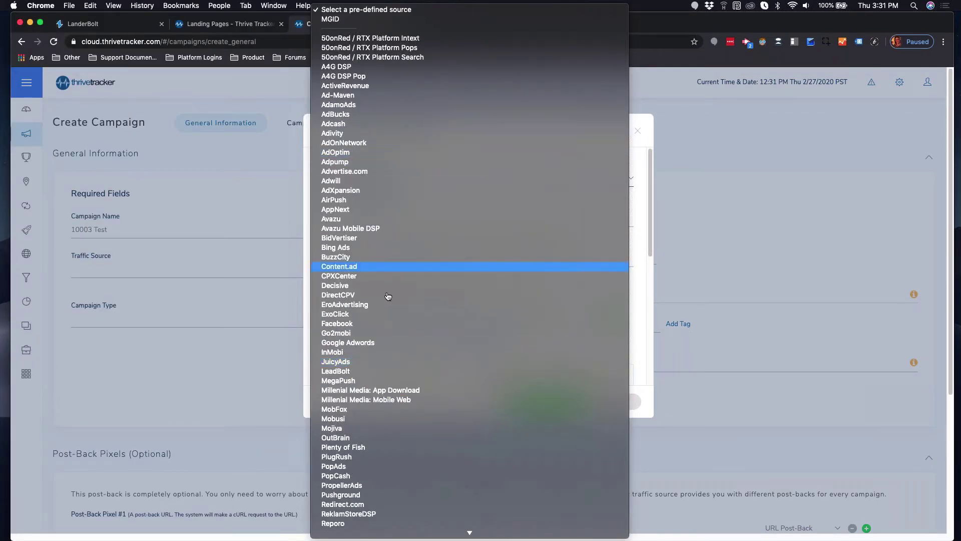
{"action": "left_click", "coordinate": [381, 327]}
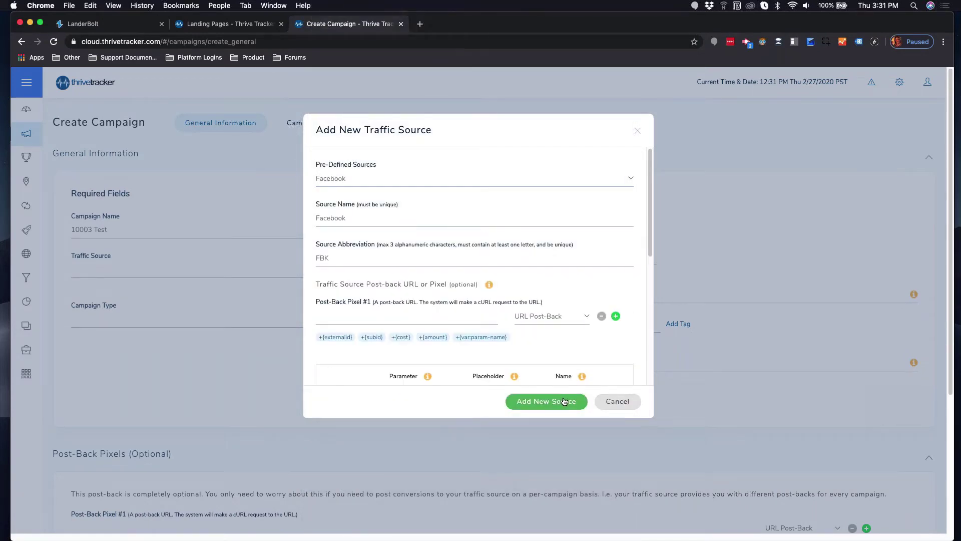
{"action": "left_click", "coordinate": [546, 401]}
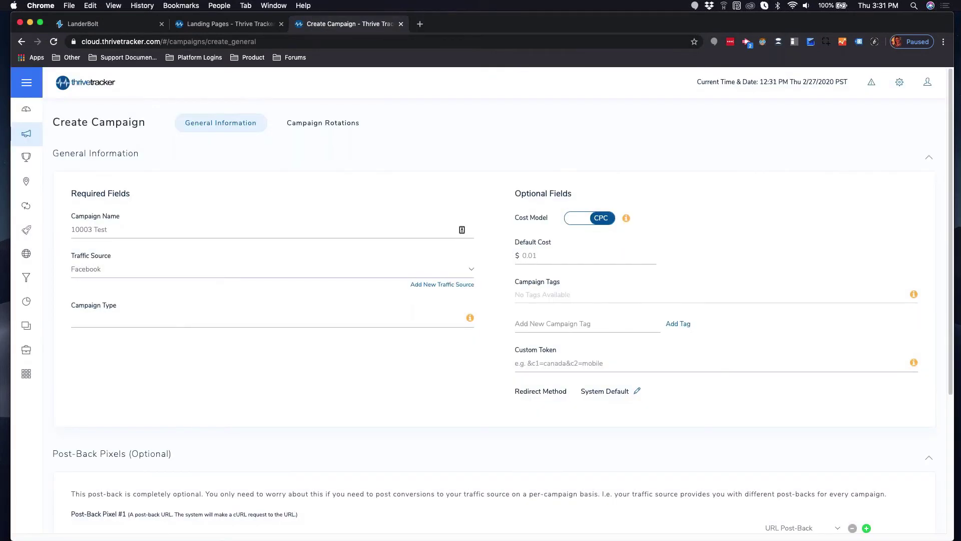
Set campaign type Mobile and default cost 0.10, then continue to rotations.
{"action": "left_click", "coordinate": [175, 319]}
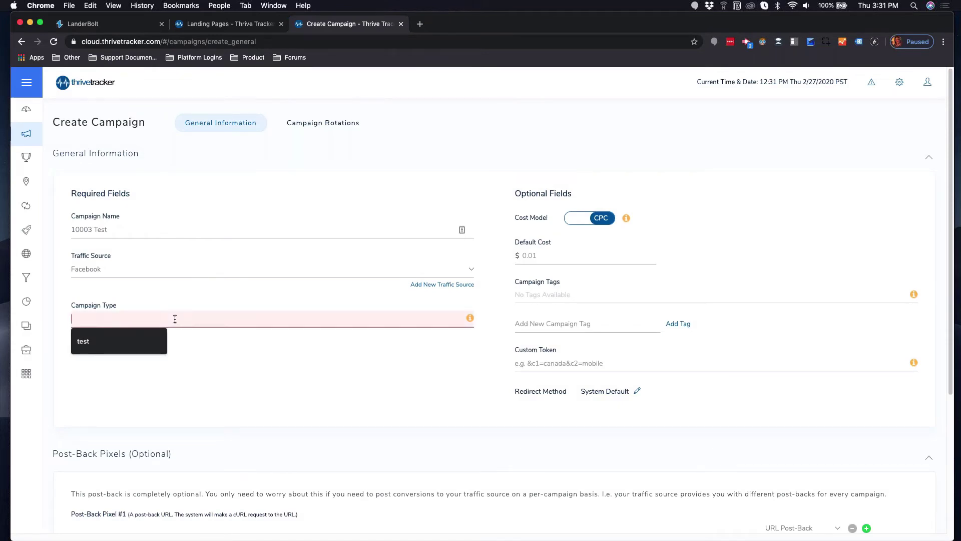
{"action": "type", "text": "Mobile"}
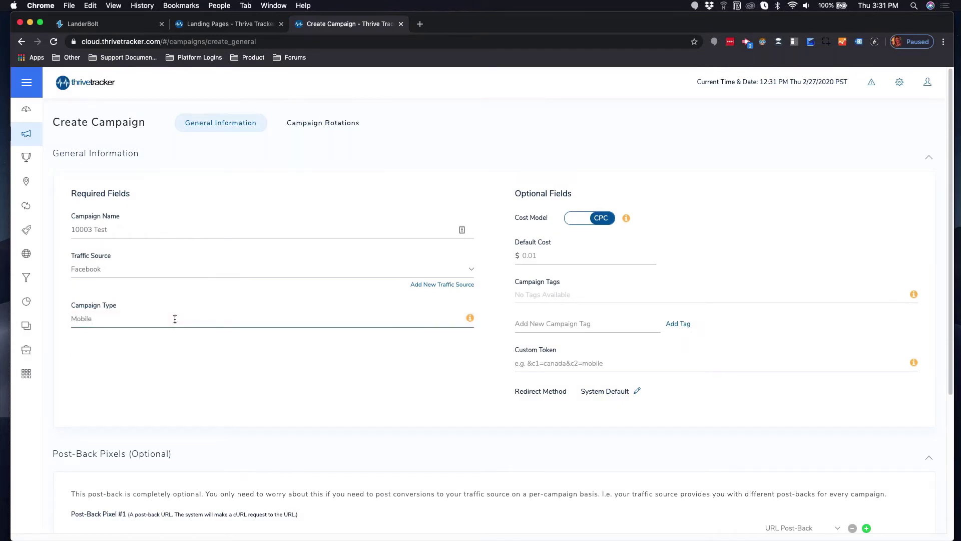
{"action": "left_click", "coordinate": [328, 372]}
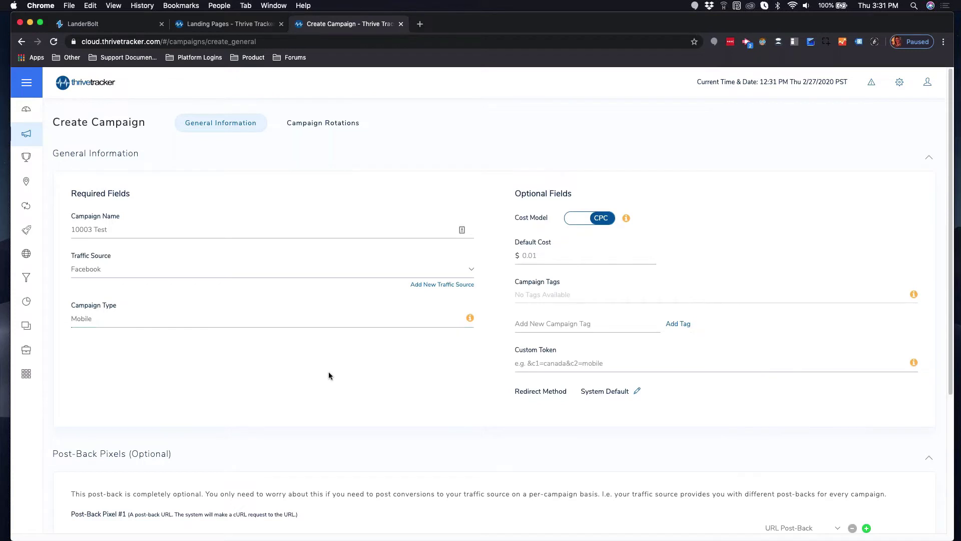
{"action": "left_click", "coordinate": [544, 261]}
{"action": "type", "text": "0.10"}
{"action": "scroll", "coordinate": [623, 390], "scroll_direction": "down", "scroll_amount": 3}
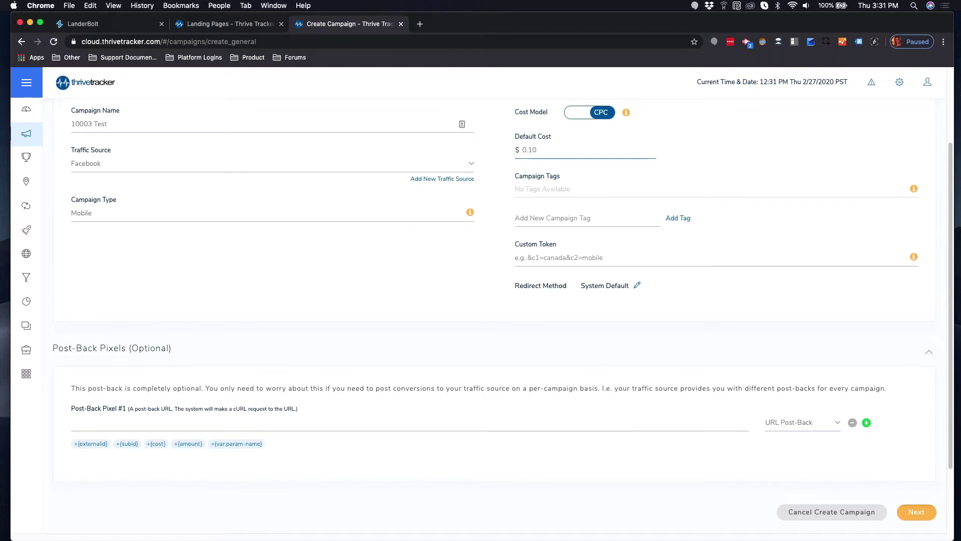
{"action": "left_click", "coordinate": [916, 512]}
{"action": "left_click", "coordinate": [513, 291]}
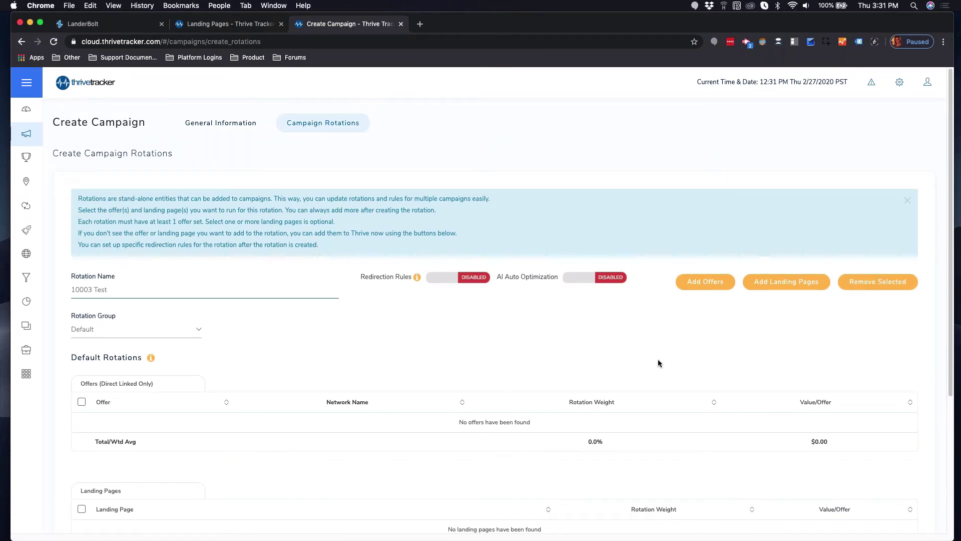
Add the Feb 27th group's twelve variants v0–v11 to rotation 10003 Test, each weighted 10.
{"action": "scroll", "coordinate": [659, 362], "scroll_direction": "down", "scroll_amount": 2}
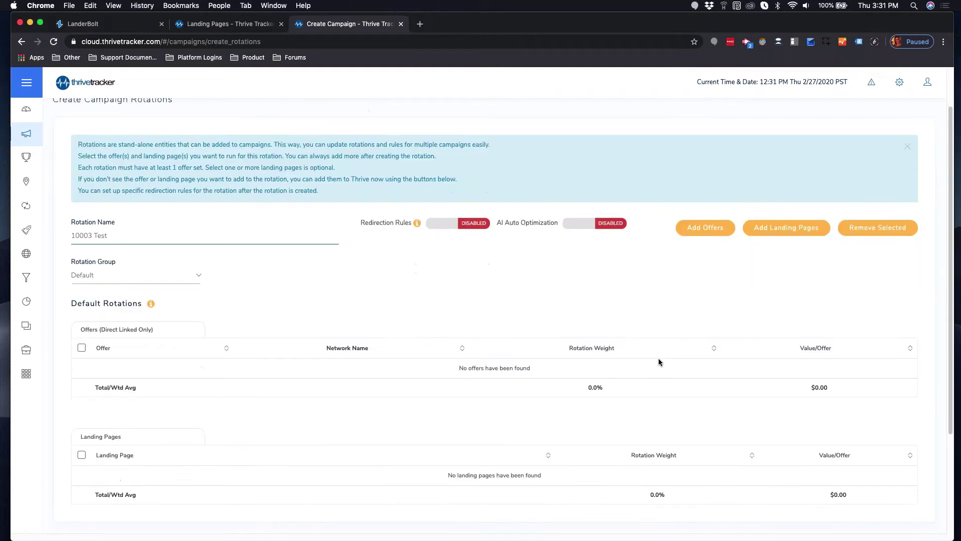
{"action": "left_click", "coordinate": [786, 227]}
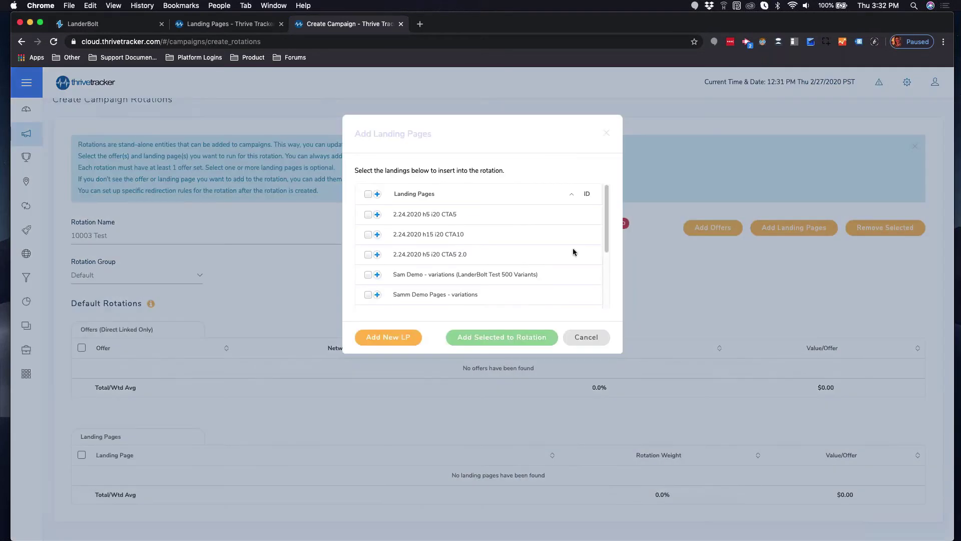
{"action": "scroll", "coordinate": [489, 258], "scroll_direction": "down", "scroll_amount": 1}
{"action": "scroll", "coordinate": [490, 259], "scroll_direction": "down", "scroll_amount": 3}
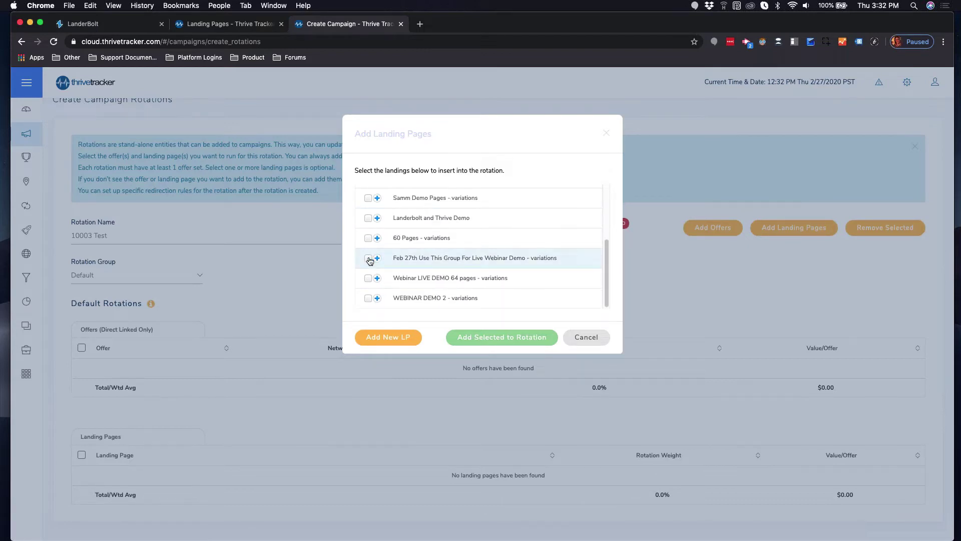
{"action": "left_click", "coordinate": [377, 258]}
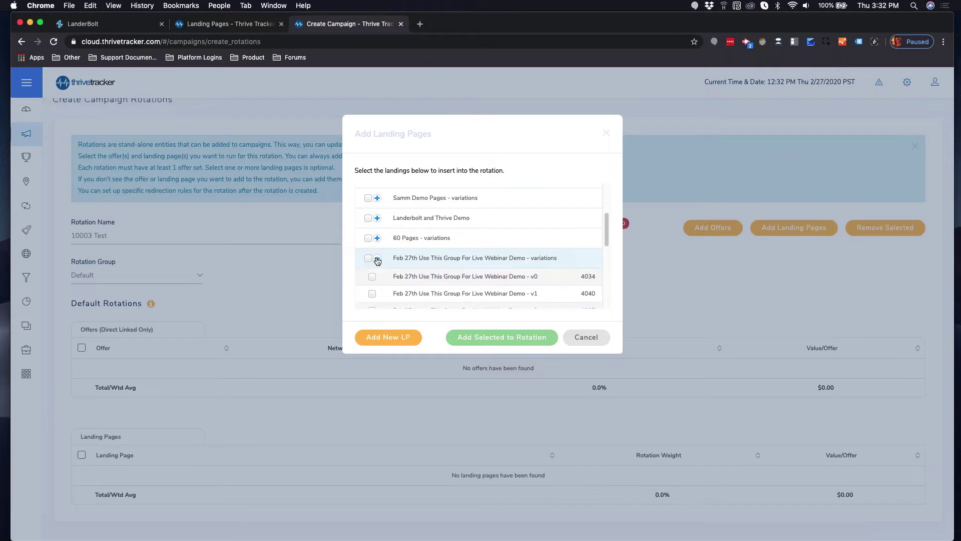
{"action": "scroll", "coordinate": [376, 277], "scroll_direction": "down", "scroll_amount": 4}
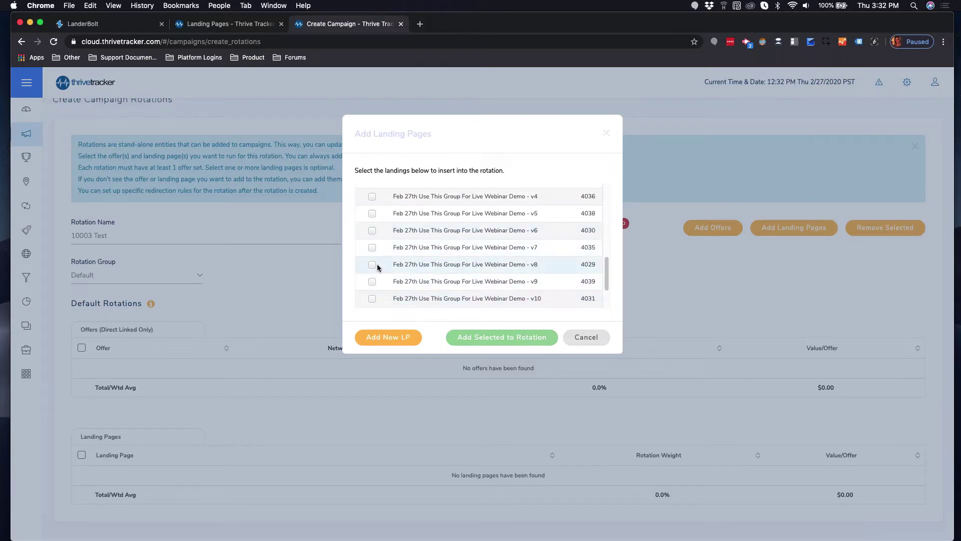
{"action": "scroll", "coordinate": [377, 266], "scroll_direction": "up", "scroll_amount": 2}
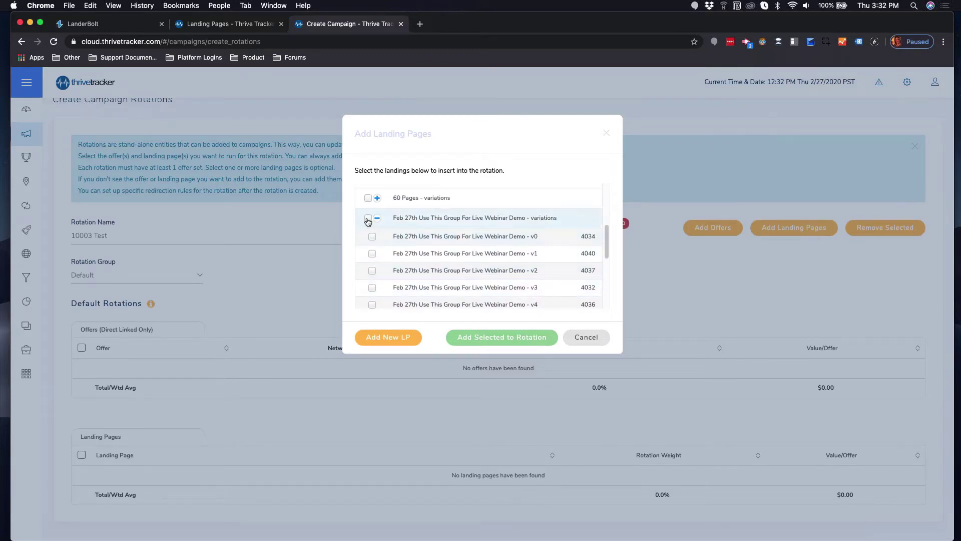
{"action": "left_click", "coordinate": [368, 217]}
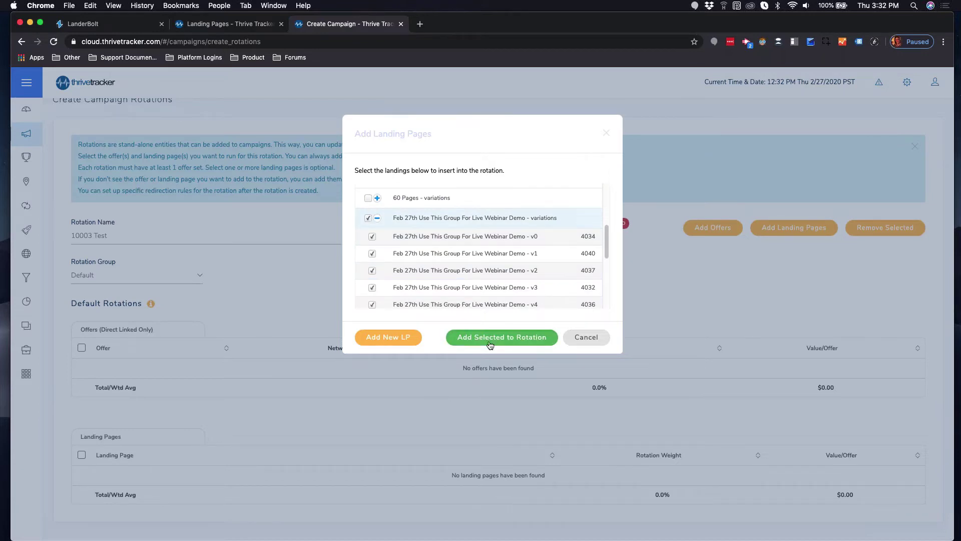
{"action": "left_click", "coordinate": [489, 345]}
{"action": "scroll", "coordinate": [228, 235], "scroll_direction": "down", "scroll_amount": 4}
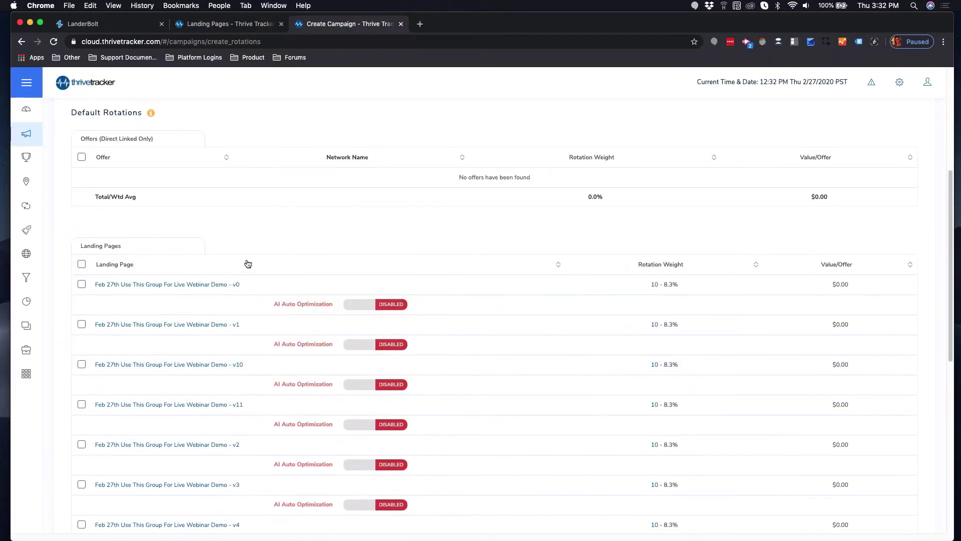
{"action": "scroll", "coordinate": [245, 262], "scroll_direction": "down", "scroll_amount": 5}
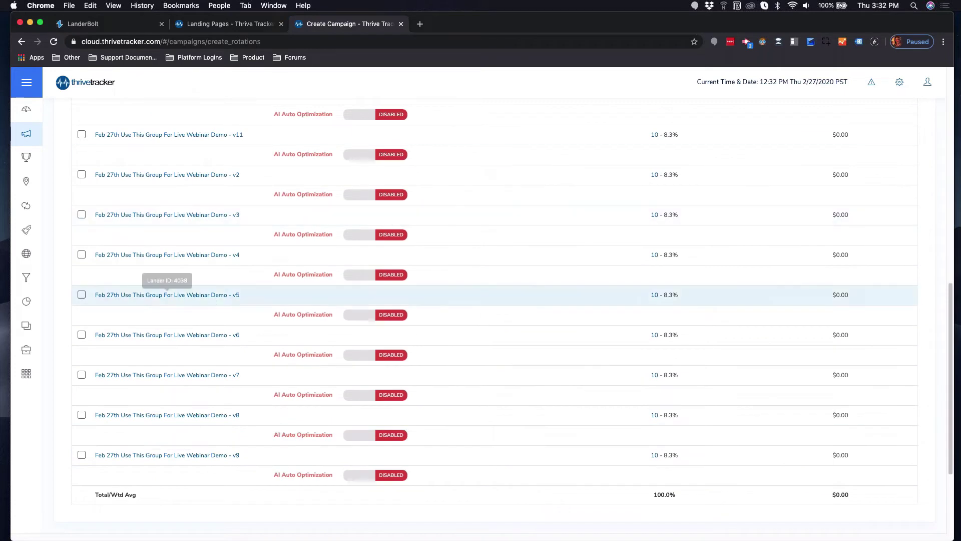
{"action": "scroll", "coordinate": [528, 319], "scroll_direction": "up", "scroll_amount": 10}
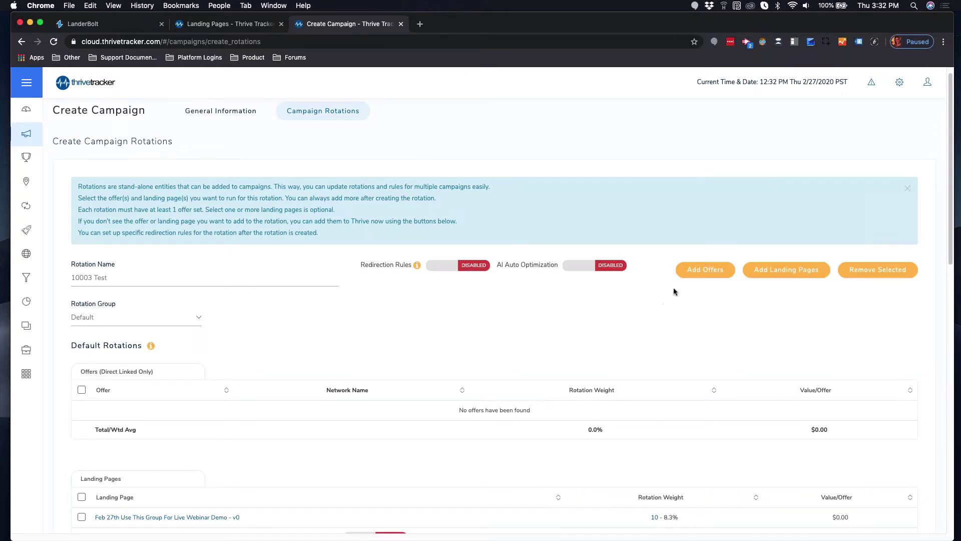
Add the AI group's Google offer to the rotation, attached to selected landing pages.
{"action": "left_click", "coordinate": [707, 271]}
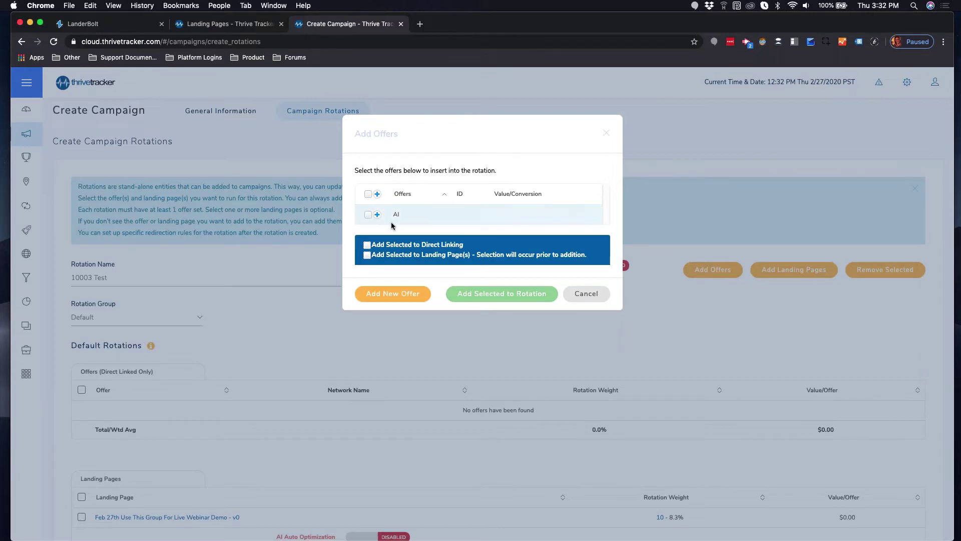
{"action": "left_click", "coordinate": [381, 294]}
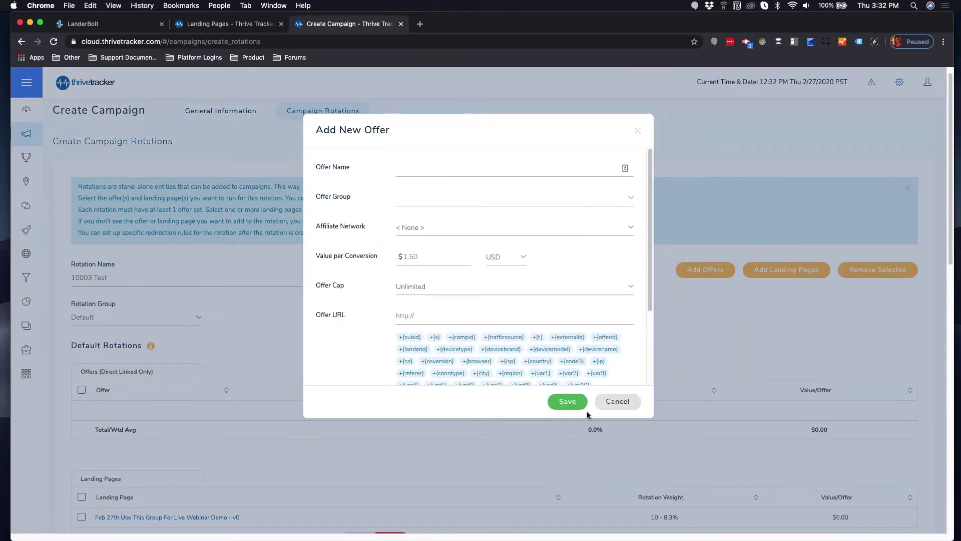
{"action": "left_click", "coordinate": [618, 402]}
{"action": "left_click", "coordinate": [702, 270]}
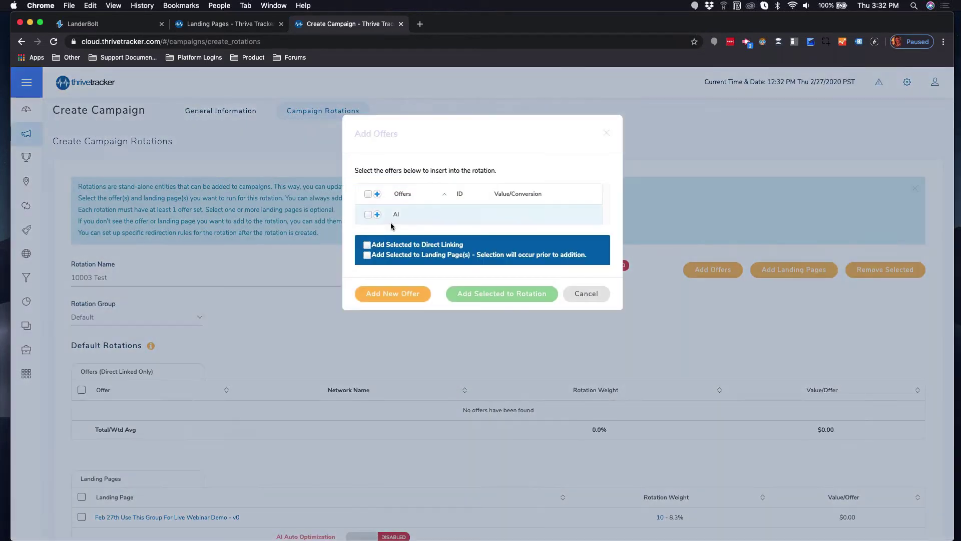
{"action": "left_click", "coordinate": [377, 215]}
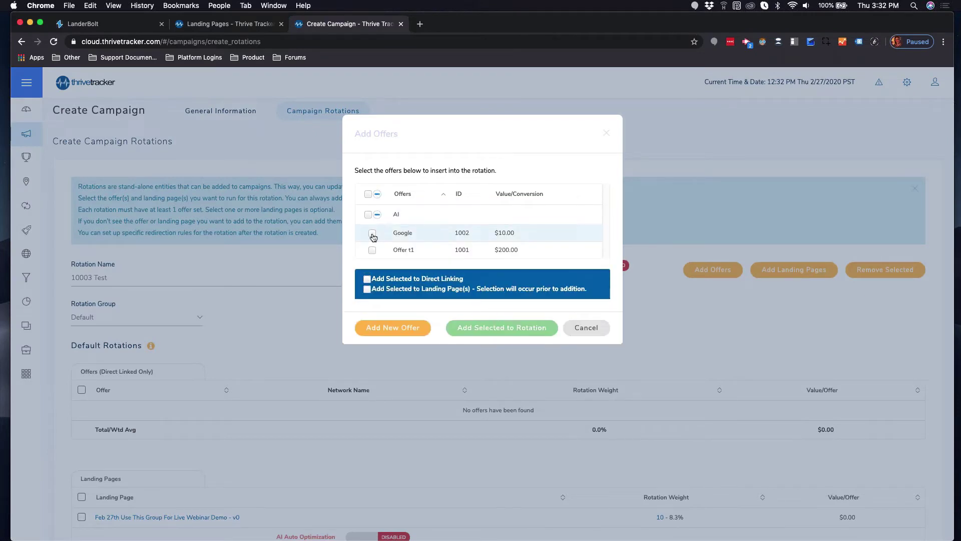
{"action": "left_click", "coordinate": [373, 235]}
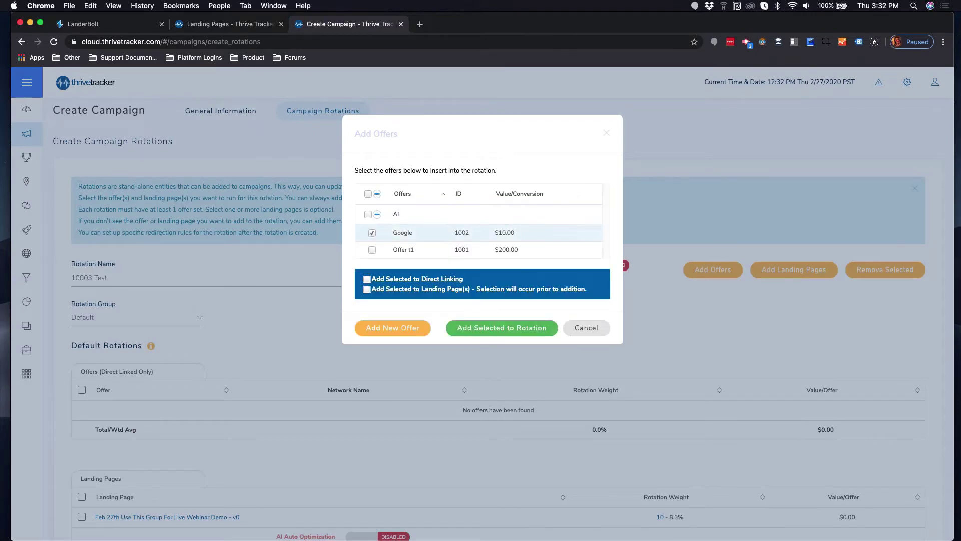
{"action": "left_click", "coordinate": [368, 290]}
{"action": "left_click", "coordinate": [515, 328]}
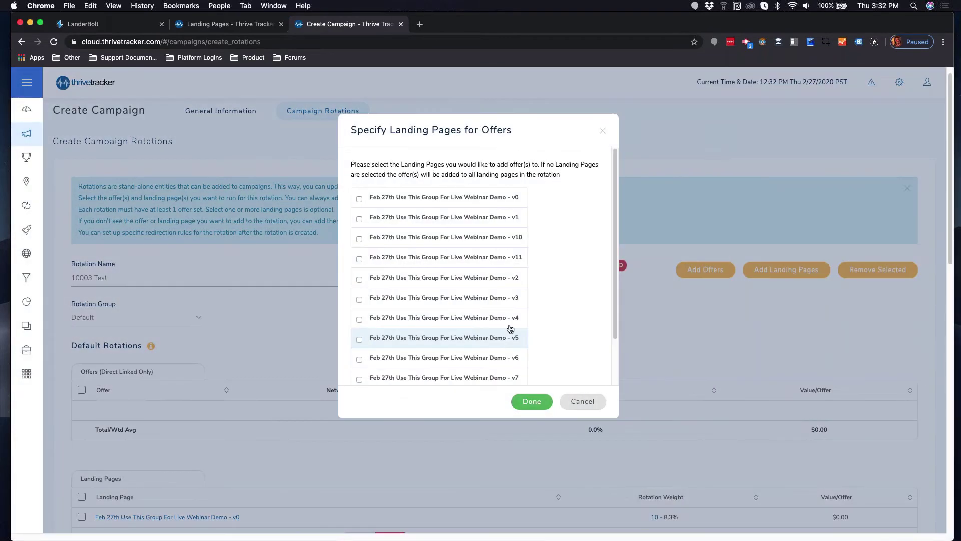
Attach the Google offer to landing pages v0, v1, v10, v11 and v2.
{"action": "scroll", "coordinate": [380, 256], "scroll_direction": "down", "scroll_amount": 10}
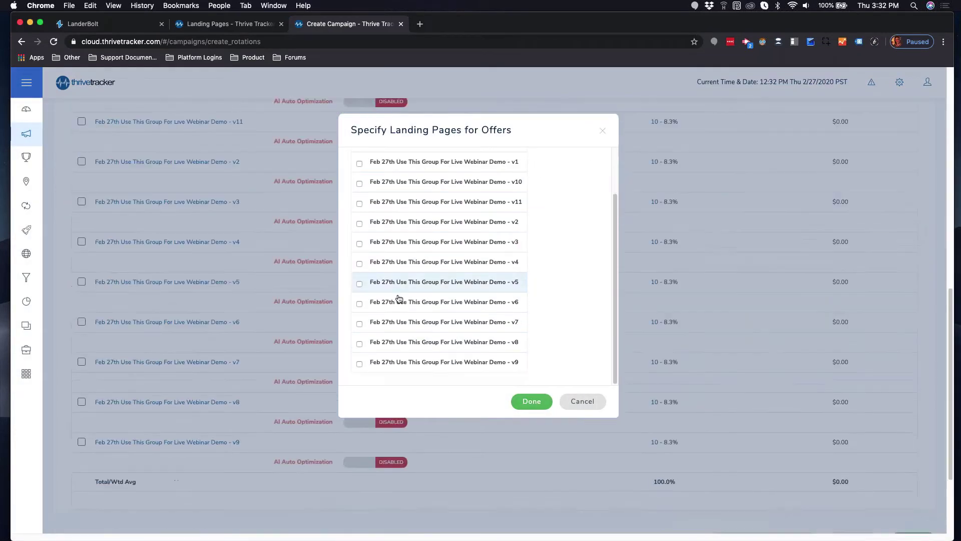
{"action": "scroll", "coordinate": [395, 210], "scroll_direction": "up", "scroll_amount": 3}
{"action": "left_click", "coordinate": [360, 199]}
{"action": "left_click", "coordinate": [360, 218]}
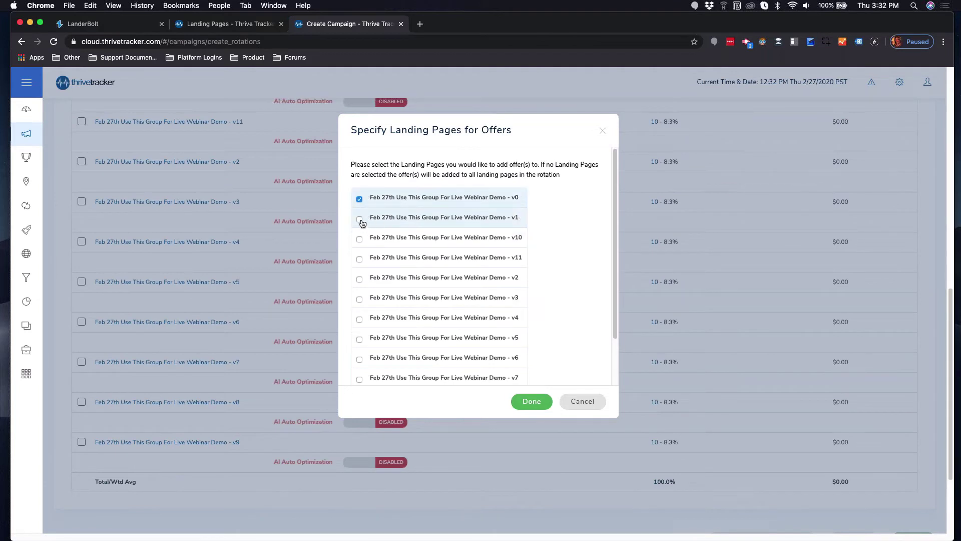
{"action": "left_click", "coordinate": [359, 239]}
{"action": "left_click", "coordinate": [360, 279]}
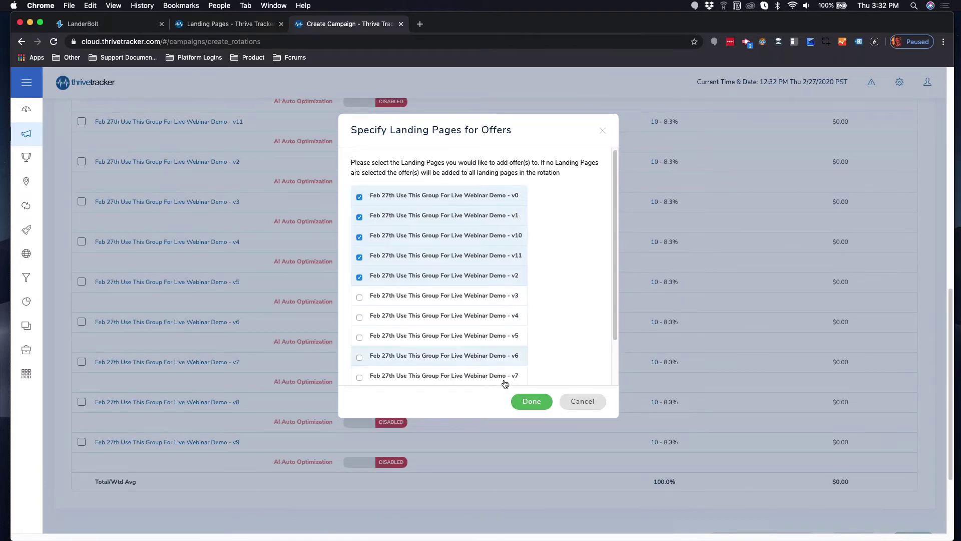
{"action": "left_click", "coordinate": [529, 400]}
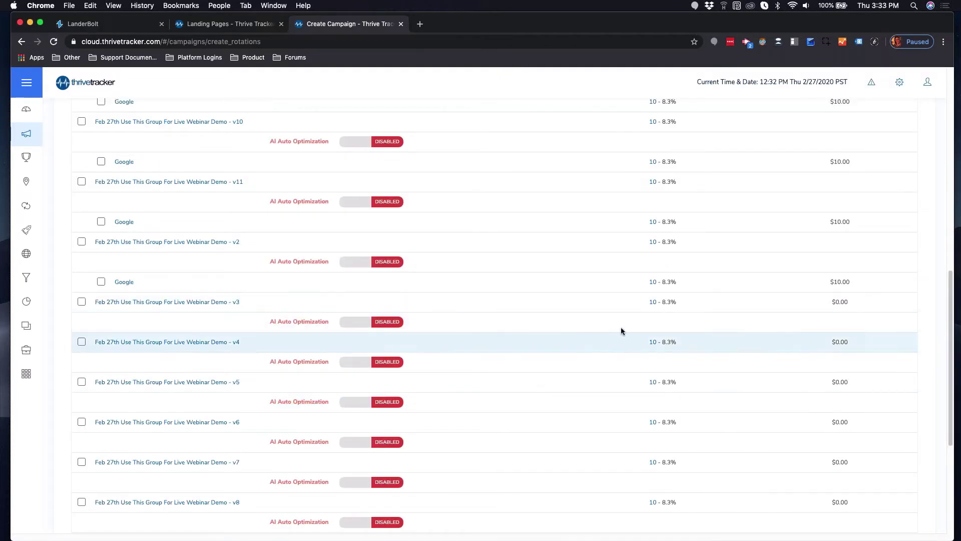
Create the 10003 Test campaign and confirm it.
{"action": "scroll", "coordinate": [620, 327], "scroll_direction": "down", "scroll_amount": 5}
{"action": "left_click", "coordinate": [932, 422]}
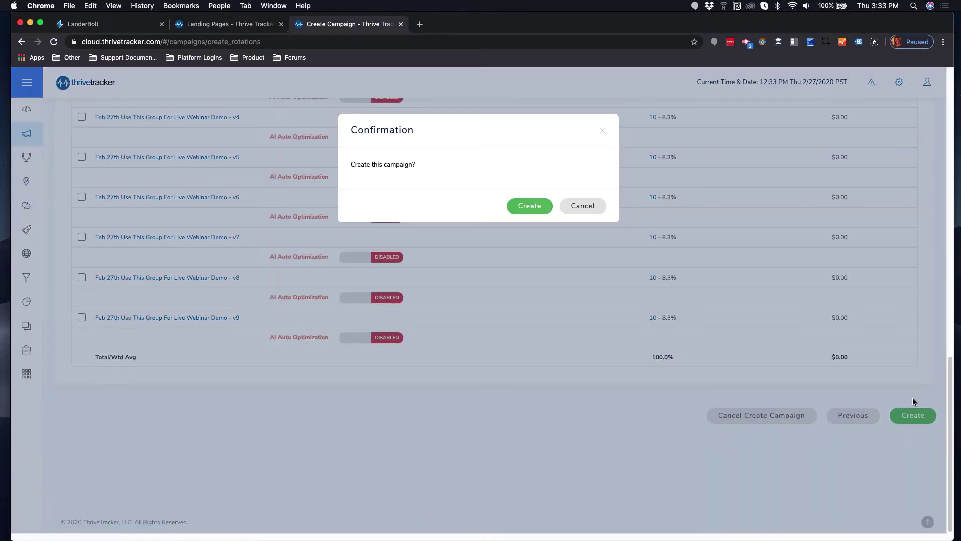
{"action": "left_click", "coordinate": [537, 209]}
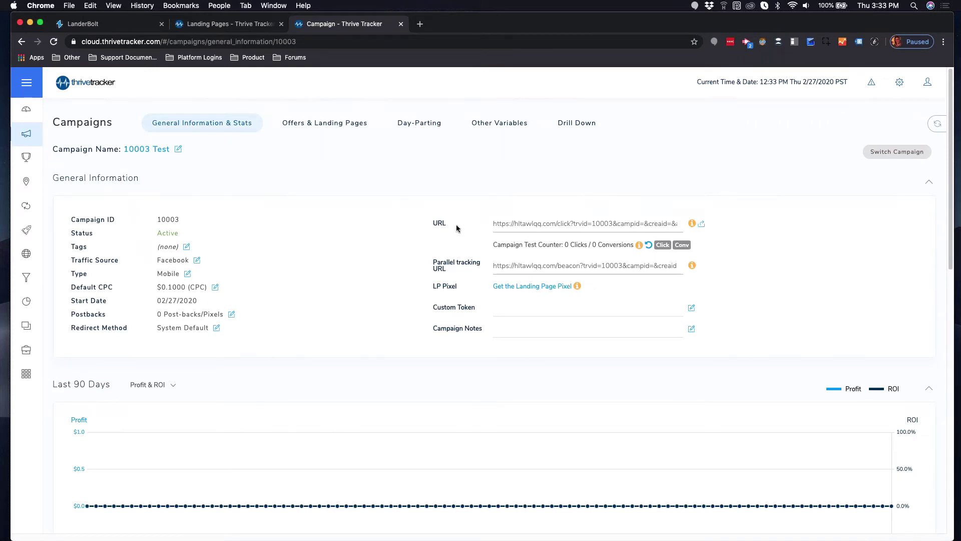
Open the Get Landing Page Pixel dialog for campaign 10003 from its tracking URL.
{"action": "left_click", "coordinate": [540, 225]}
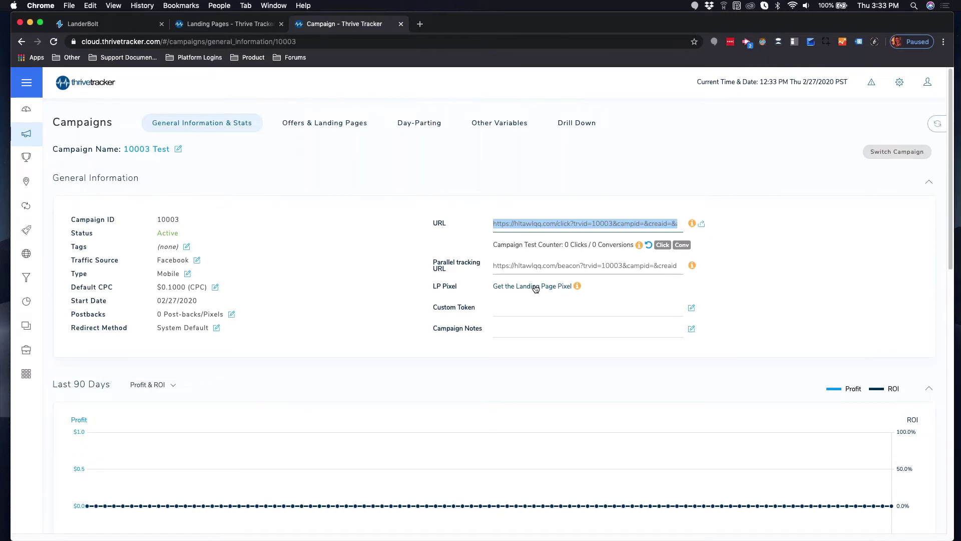
{"action": "left_click", "coordinate": [535, 288]}
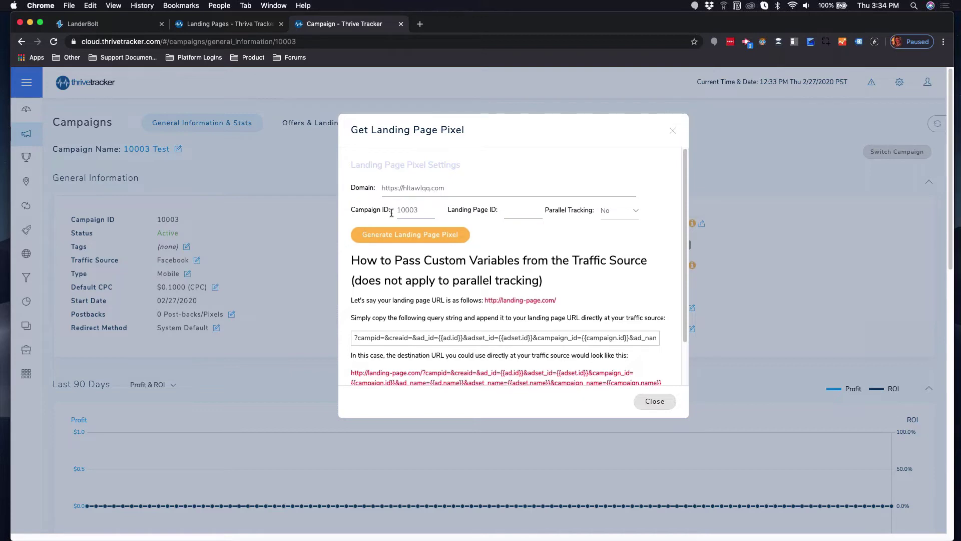
Generate the pixel code for landing page ID 1234 with parallel tracking off, select it, and close.
{"action": "left_click", "coordinate": [505, 213]}
{"action": "type", "text": "1234"}
{"action": "left_click", "coordinate": [608, 211]}
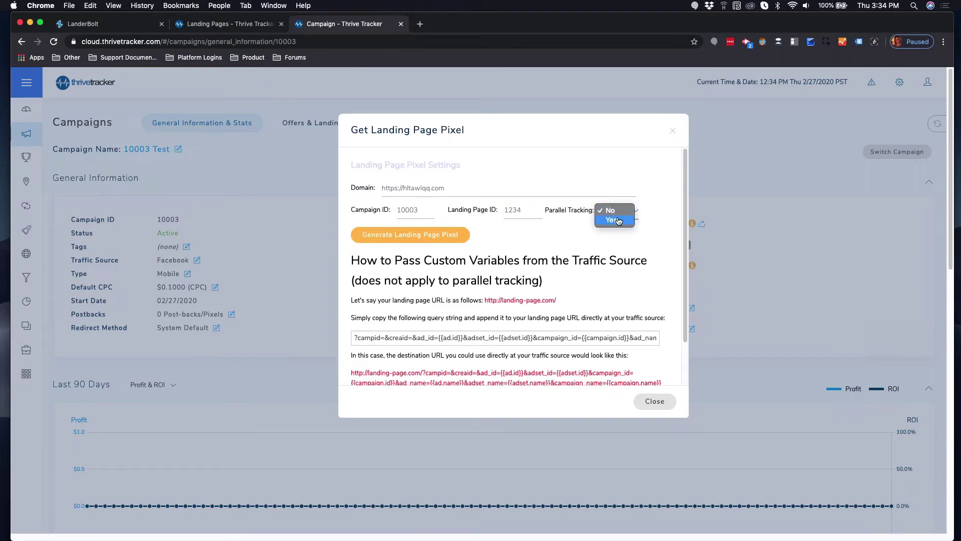
{"action": "left_click", "coordinate": [635, 231]}
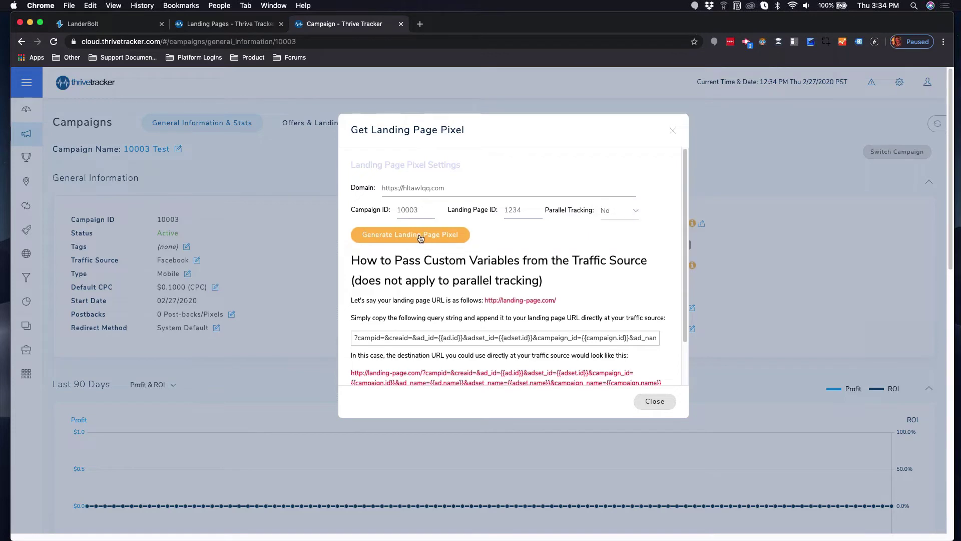
{"action": "left_click", "coordinate": [420, 238]}
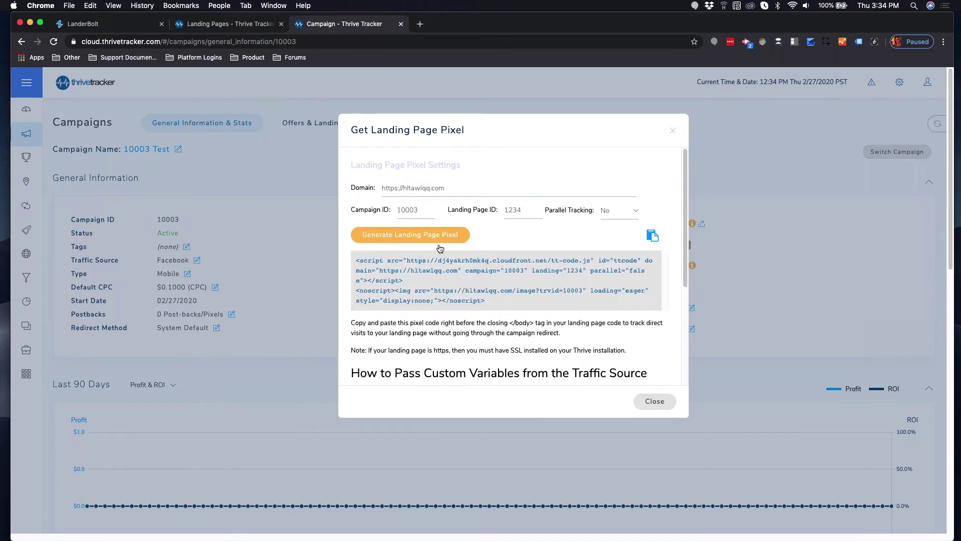
{"action": "left_click", "coordinate": [441, 271]}
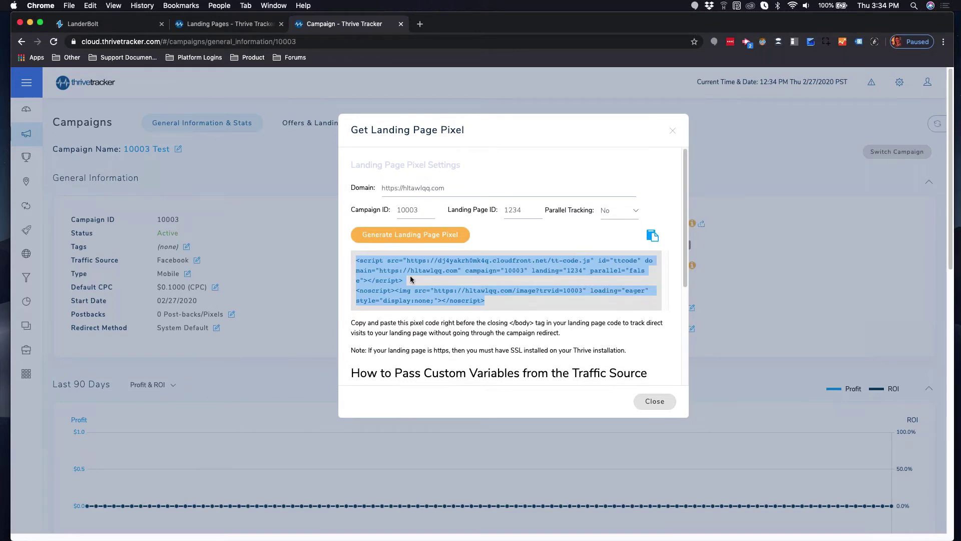
{"action": "left_click", "coordinate": [652, 402]}
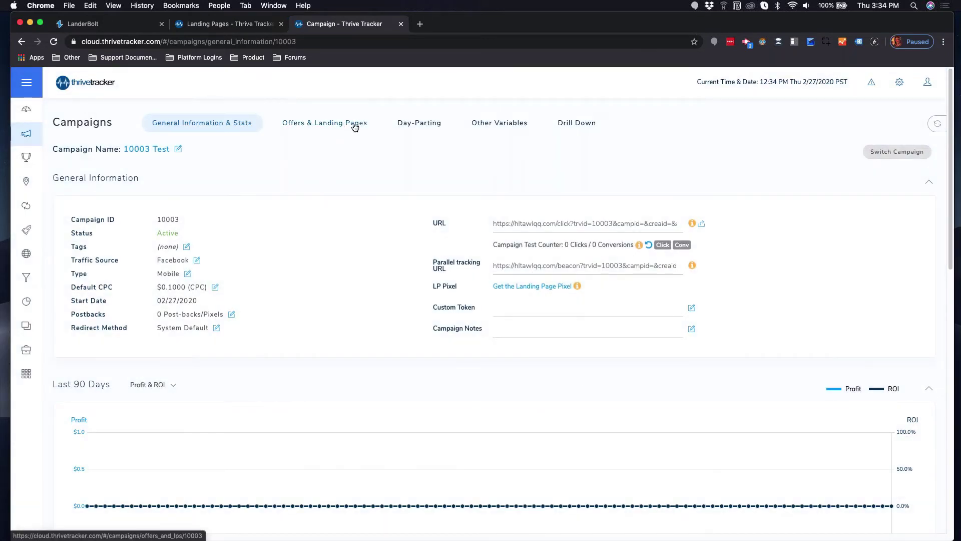
Change landing page v8's rotation weight from 10 to 20 under Offers & Landing Pages.
{"action": "left_click", "coordinate": [355, 129]}
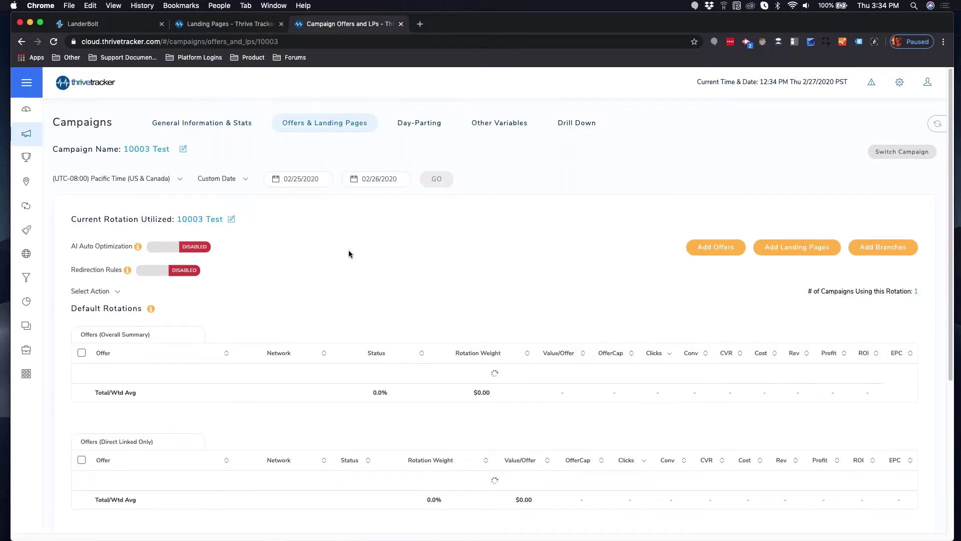
{"action": "scroll", "coordinate": [367, 266], "scroll_direction": "down", "scroll_amount": 1}
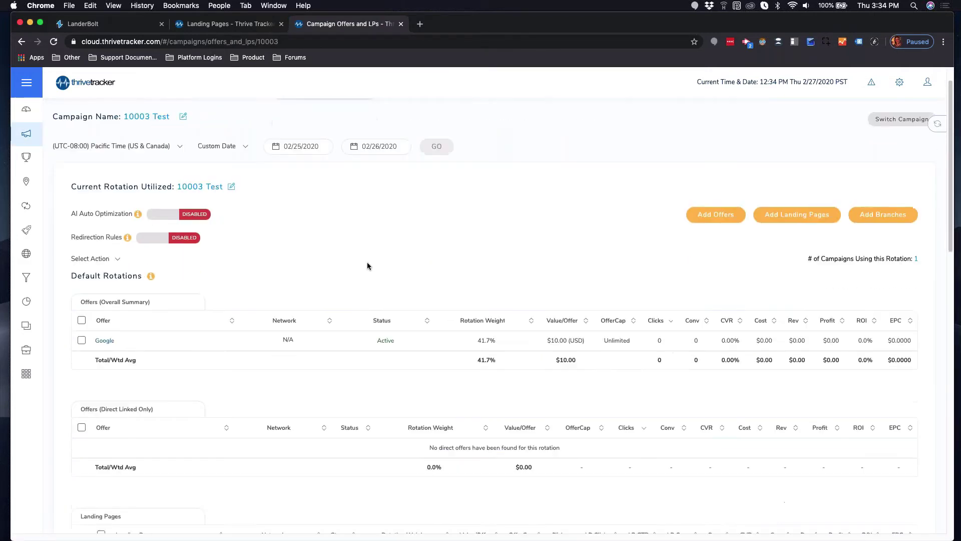
{"action": "scroll", "coordinate": [367, 266], "scroll_direction": "down", "scroll_amount": 10}
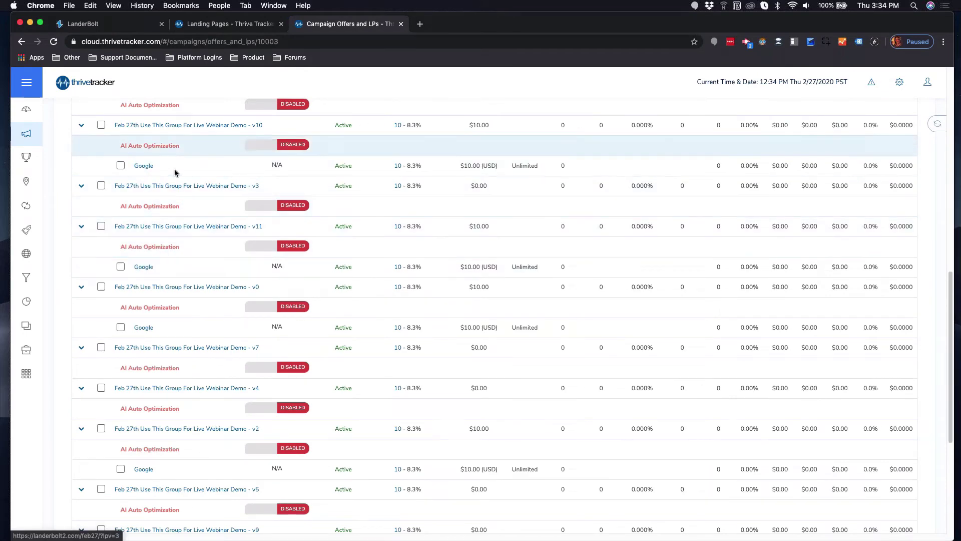
{"action": "scroll", "coordinate": [194, 203], "scroll_direction": "up", "scroll_amount": 6}
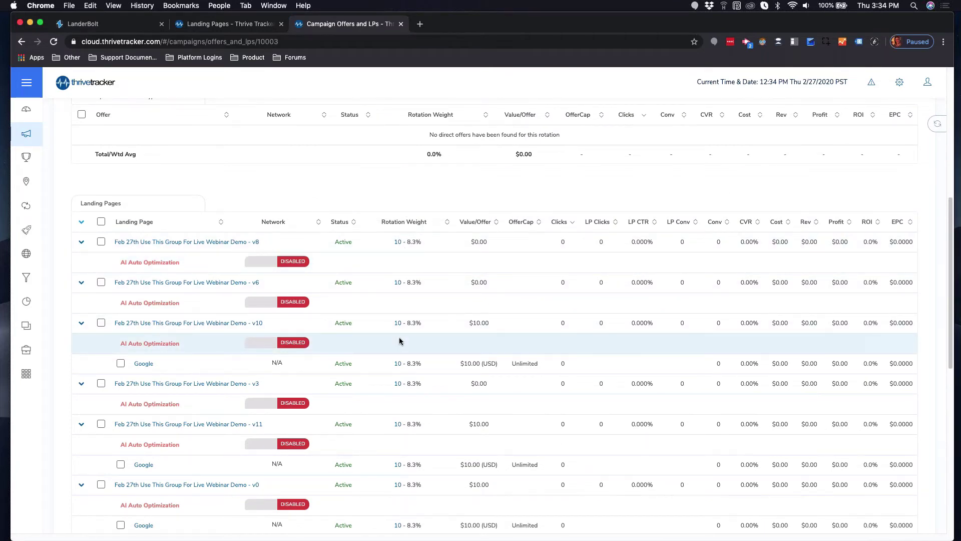
{"action": "left_click", "coordinate": [398, 242]}
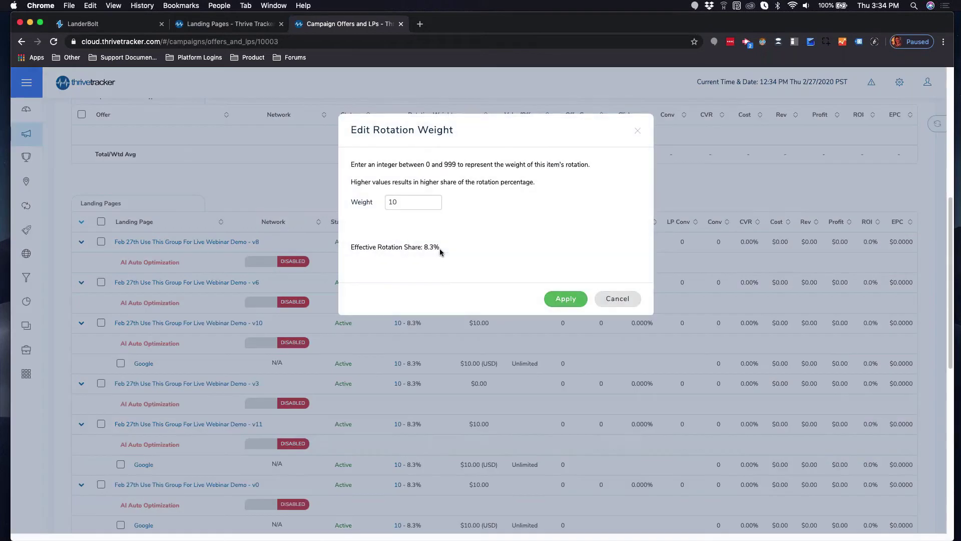
{"action": "left_click_drag", "start_coordinate": [419, 200], "coordinate": [361, 178]}
{"action": "type", "text": "20"}
{"action": "left_click", "coordinate": [565, 299]}
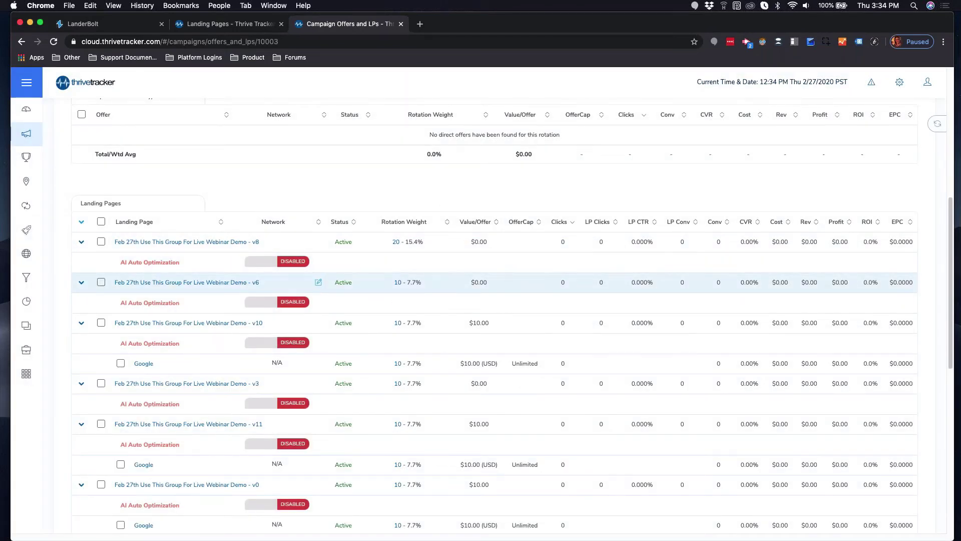
{"action": "scroll", "coordinate": [450, 340], "scroll_direction": "down", "scroll_amount": 5}
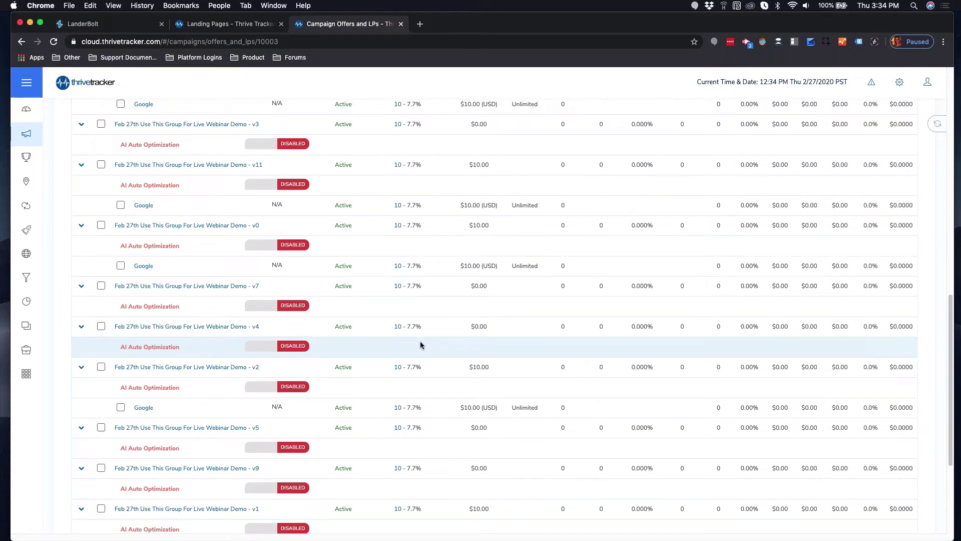
{"action": "scroll", "coordinate": [420, 344], "scroll_direction": "down", "scroll_amount": 2}
{"action": "scroll", "coordinate": [439, 352], "scroll_direction": "up", "scroll_amount": 15}
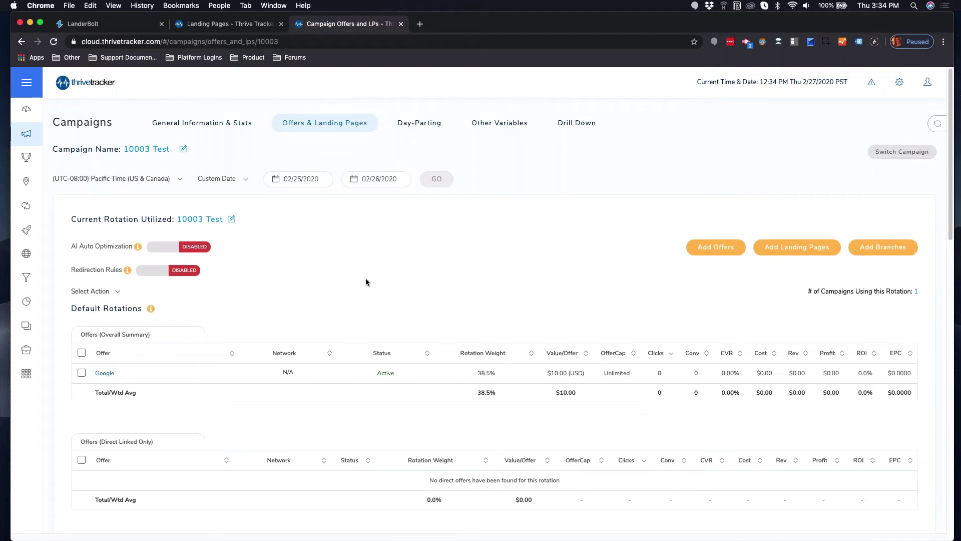
Enable AI Auto Optimization for the landing page rotation.
{"action": "left_click", "coordinate": [188, 250]}
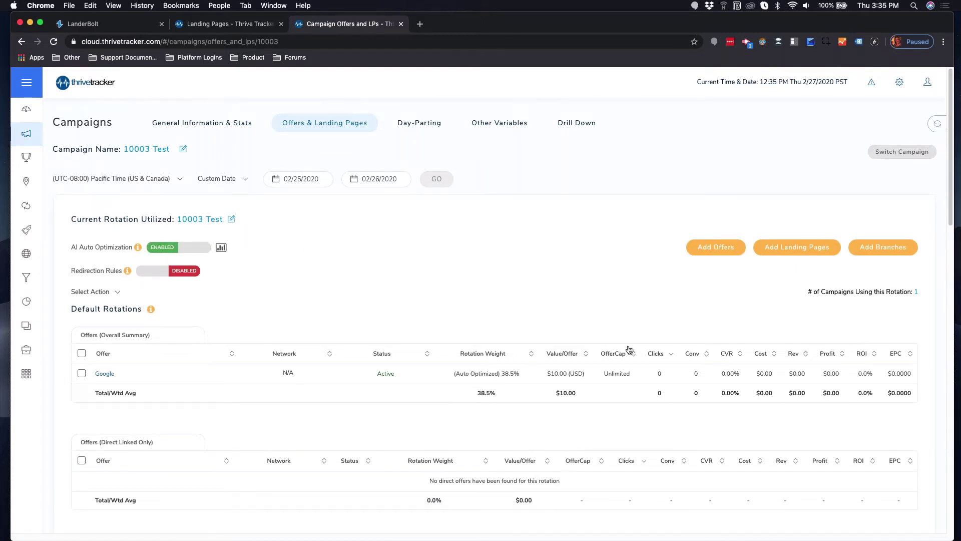
{"action": "scroll", "coordinate": [550, 336], "scroll_direction": "down", "scroll_amount": 3}
{"action": "scroll", "coordinate": [551, 341], "scroll_direction": "down", "scroll_amount": 10}
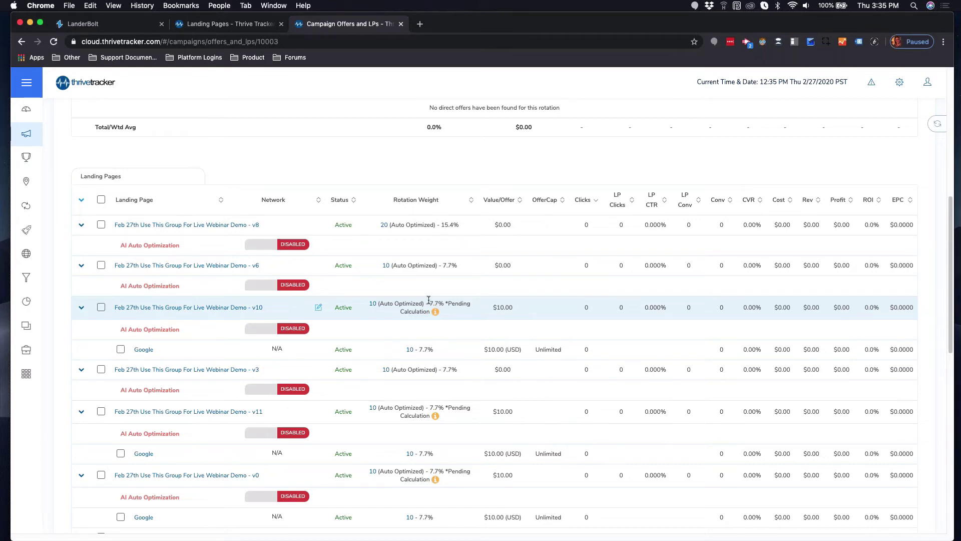
{"action": "scroll", "coordinate": [508, 307], "scroll_direction": "down", "scroll_amount": 15}
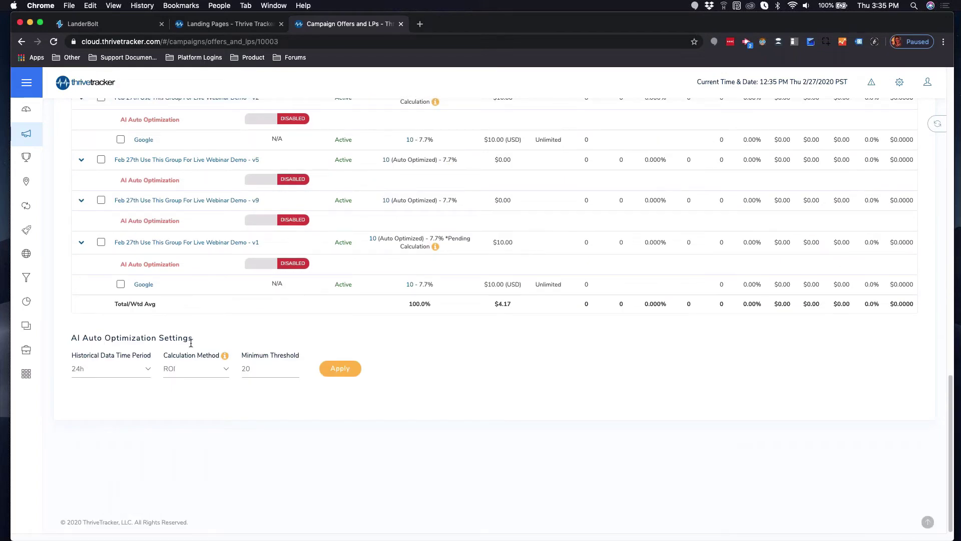
Keep the 24h period and ROI calculation, and set the minimum threshold to 5.
{"action": "left_click", "coordinate": [144, 369]}
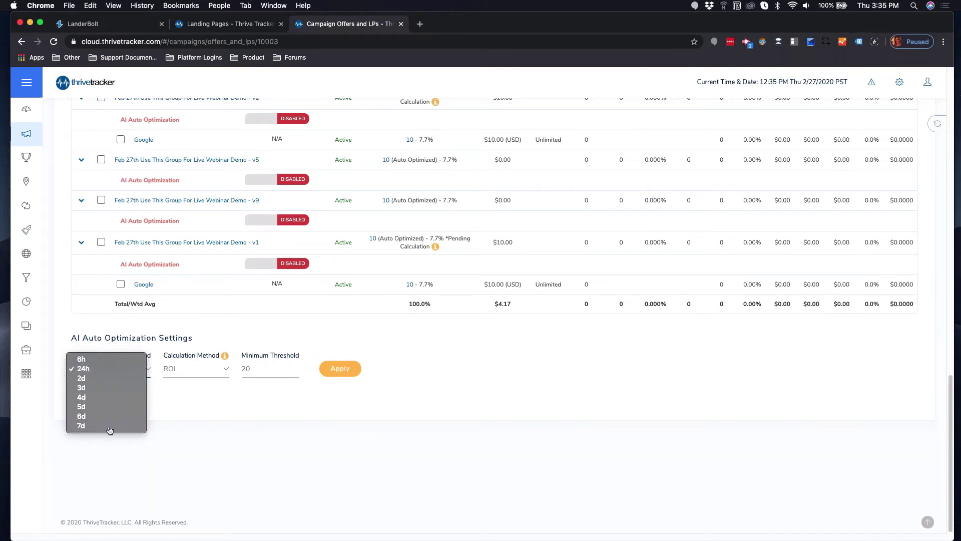
{"action": "left_click", "coordinate": [88, 368]}
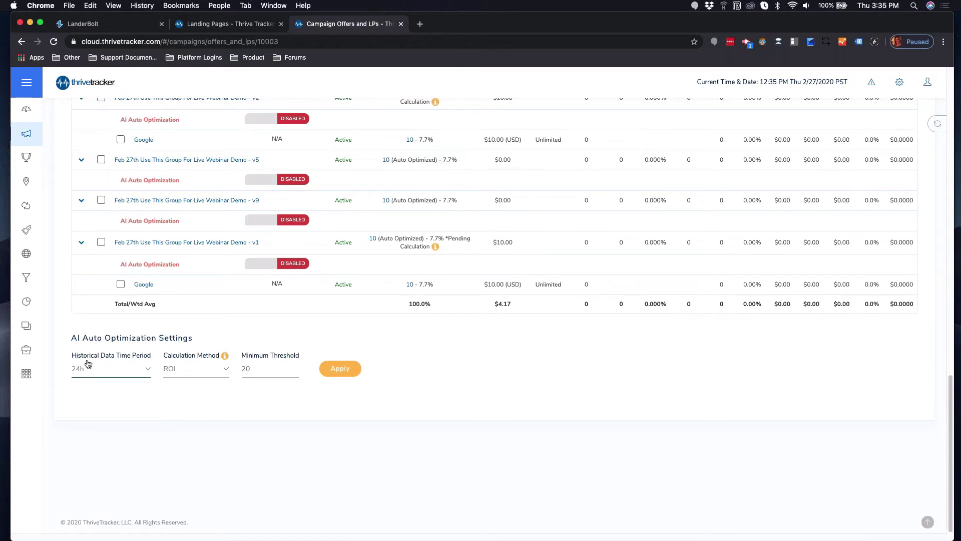
{"action": "left_click", "coordinate": [196, 373]}
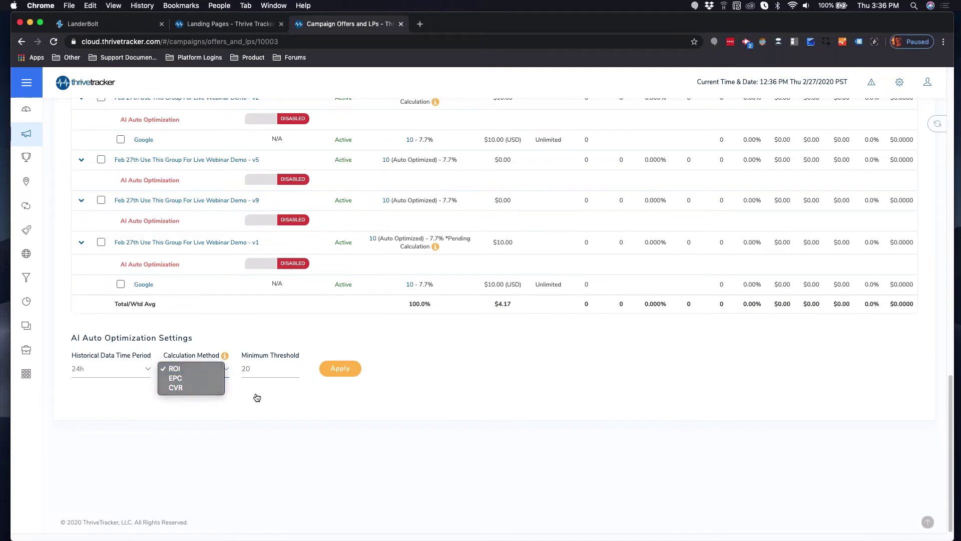
{"action": "left_click", "coordinate": [269, 370]}
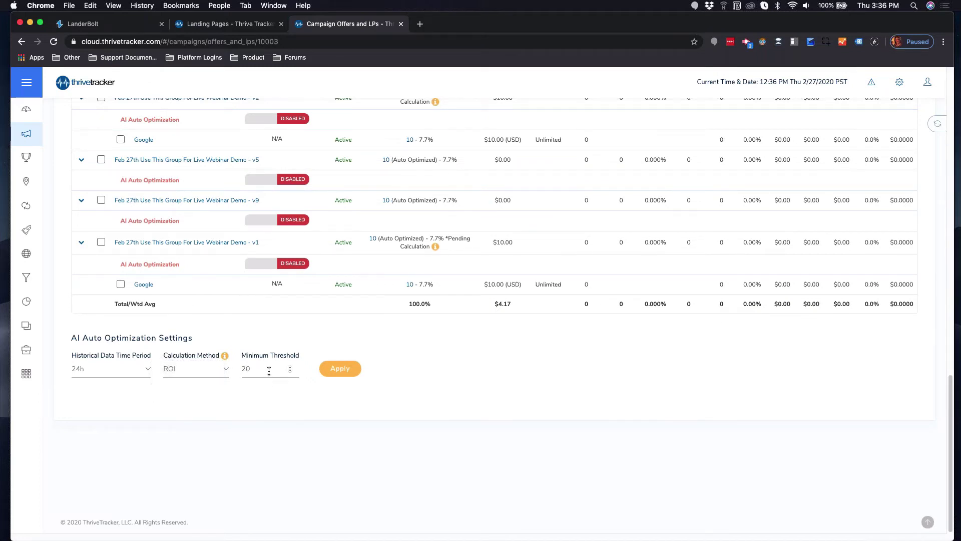
{"action": "left_click", "coordinate": [269, 371]}
{"action": "key", "text": "super+a"}
{"action": "type", "text": "5"}
{"action": "scroll", "coordinate": [521, 372], "scroll_direction": "up", "scroll_amount": 1}
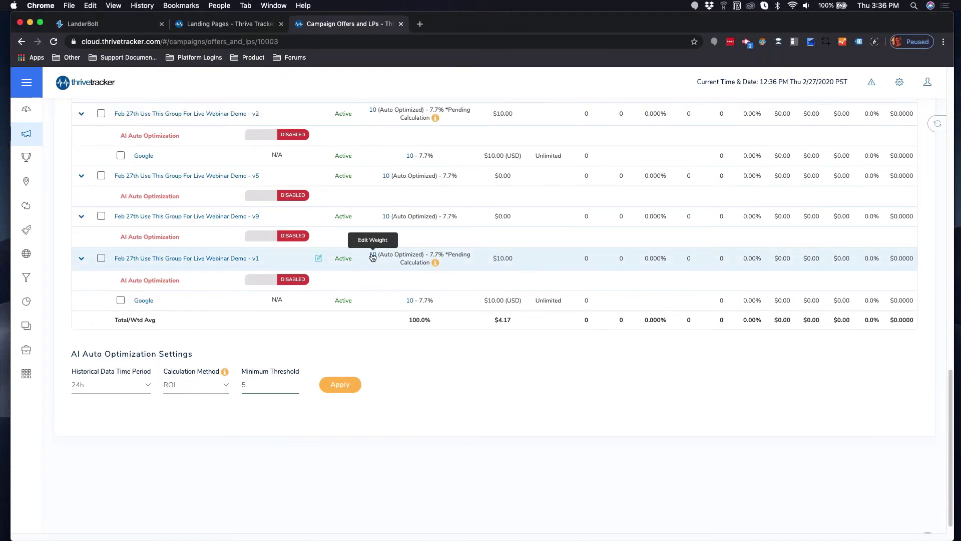
{"action": "left_click", "coordinate": [372, 257]}
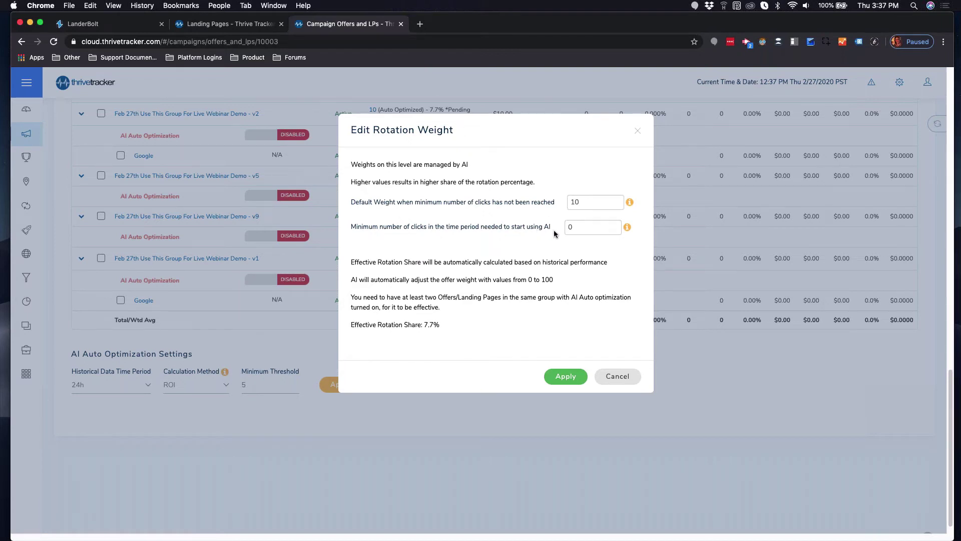
{"action": "double_click", "coordinate": [570, 227]}
{"action": "type", "text": "10"}
{"action": "scroll", "coordinate": [413, 241], "scroll_direction": "down", "scroll_amount": 1}
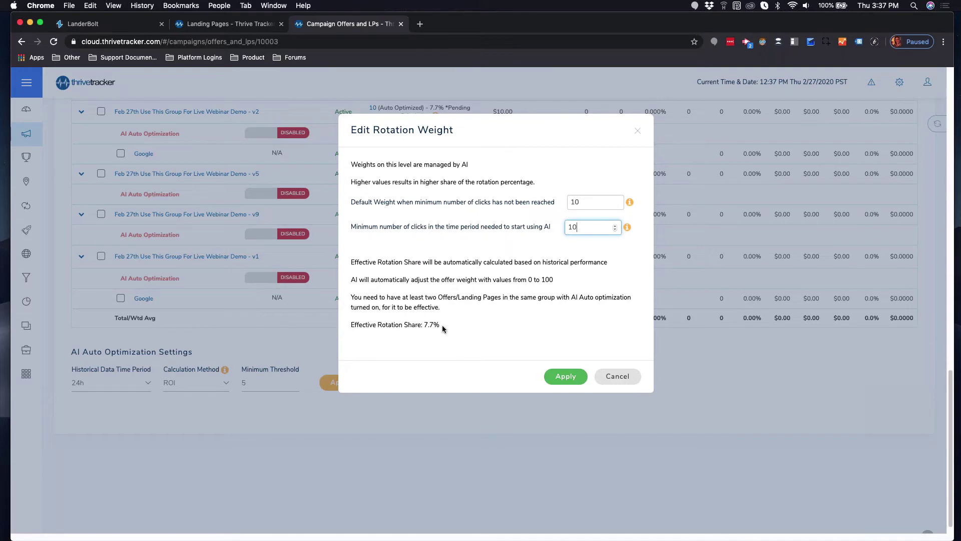
{"action": "left_click", "coordinate": [625, 383]}
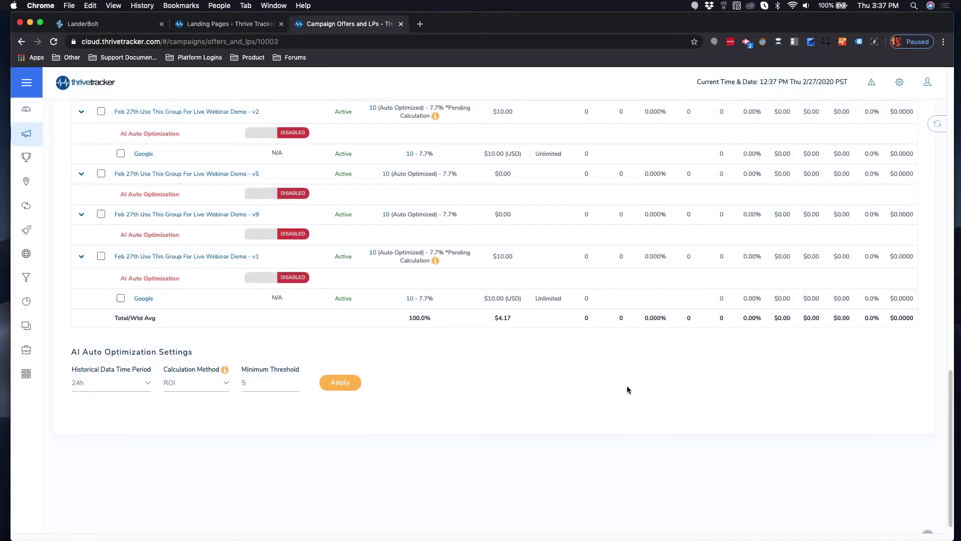
{"action": "scroll", "coordinate": [623, 411], "scroll_direction": "up", "scroll_amount": 10}
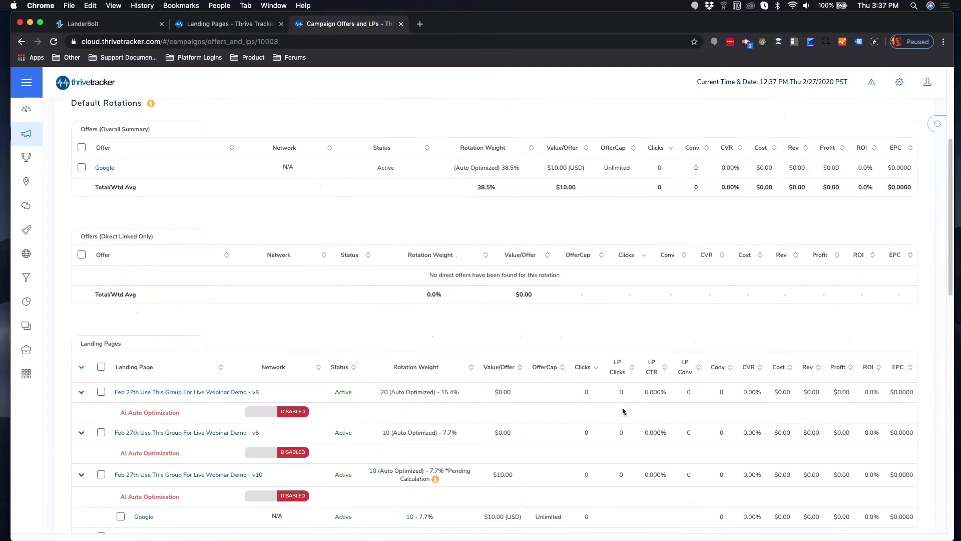
{"action": "scroll", "coordinate": [623, 407], "scroll_direction": "up", "scroll_amount": 5}
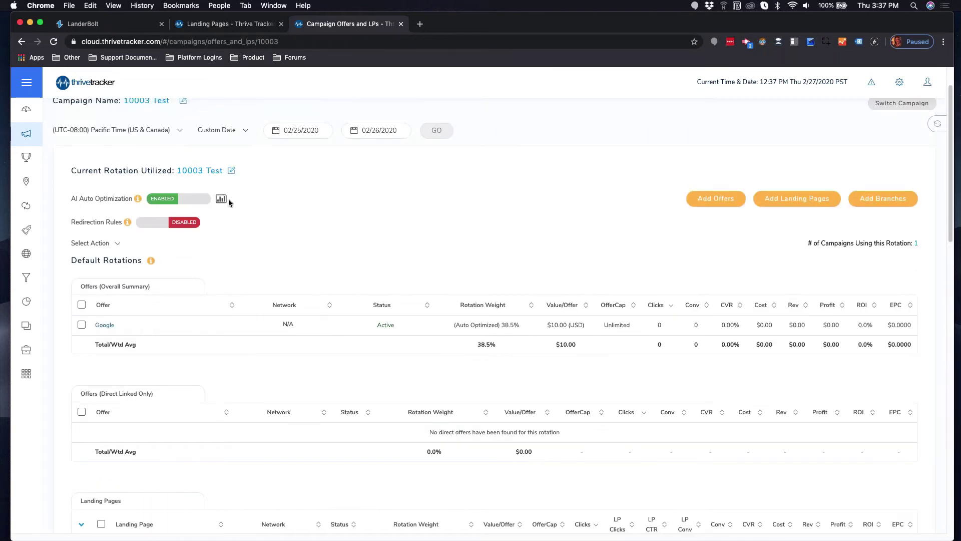
{"action": "left_click", "coordinate": [226, 199]}
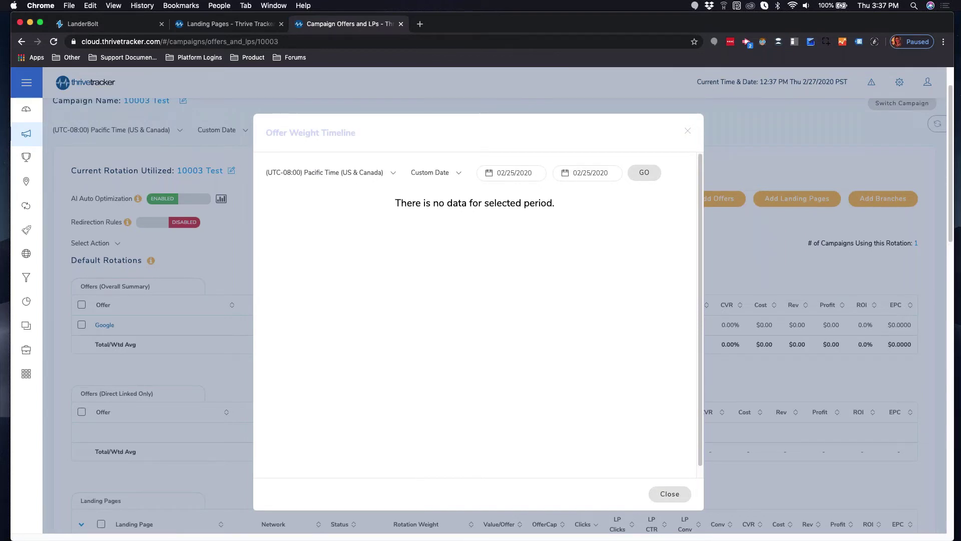
{"action": "left_click_drag", "start_coordinate": [0, 215], "coordinate": [212, 95]}
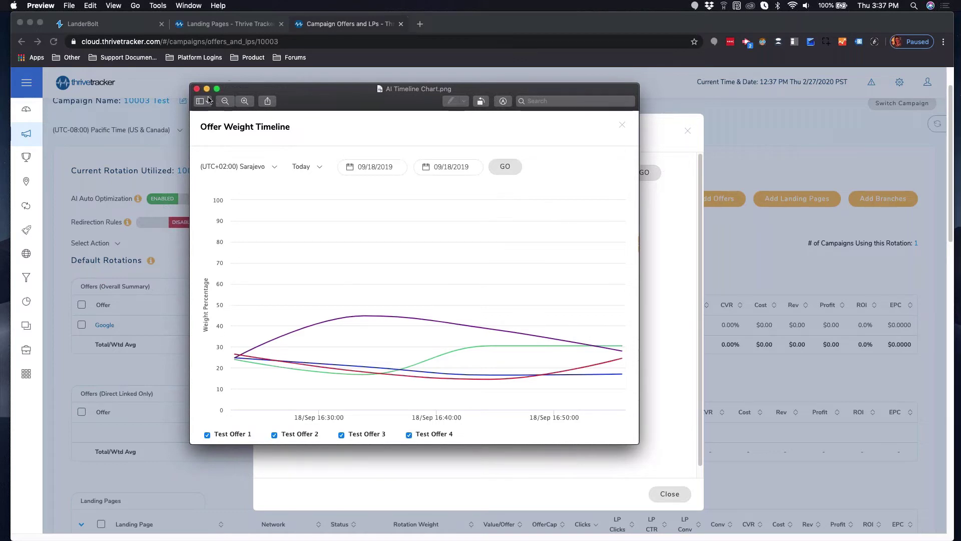
{"action": "left_click", "coordinate": [196, 89]}
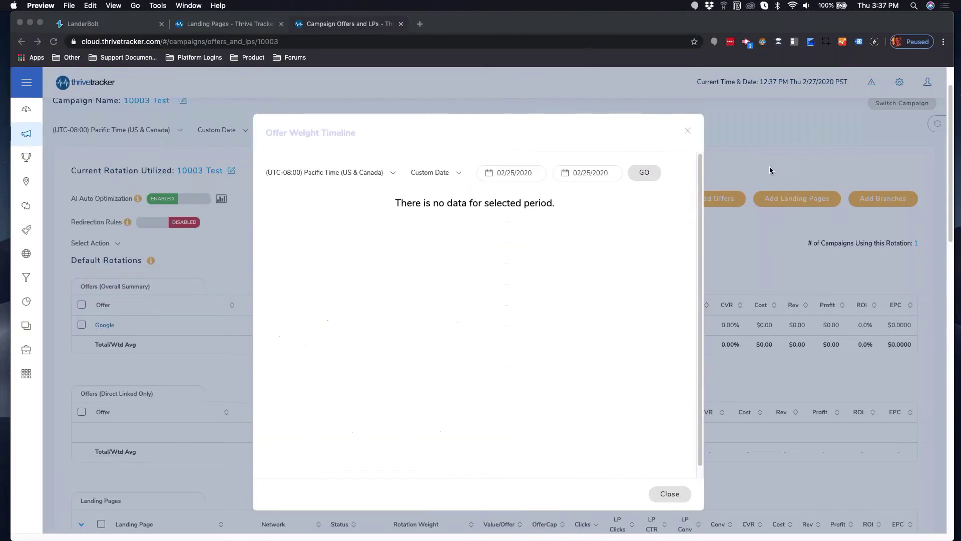
{"action": "left_click", "coordinate": [688, 133]}
{"action": "left_click", "coordinate": [685, 133]}
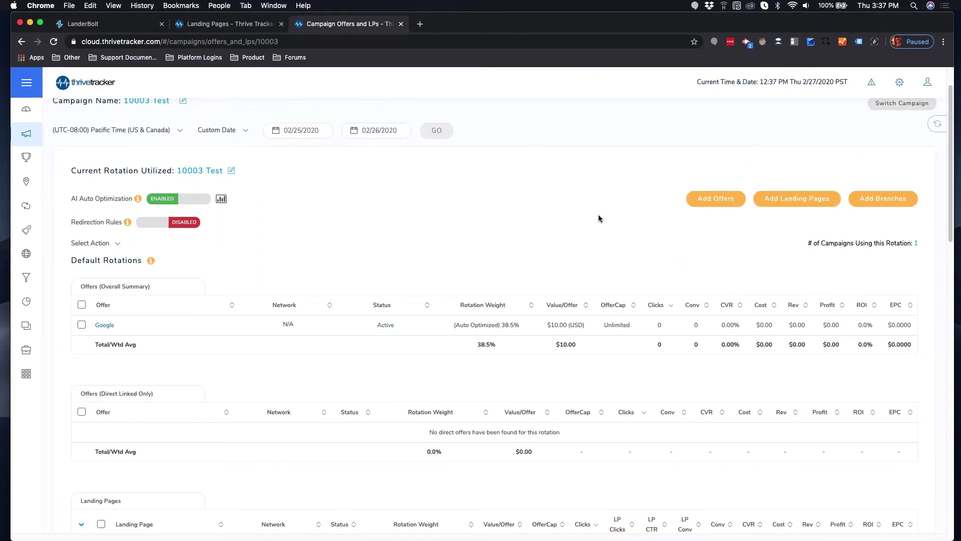
Review the Landing Pages rotation table, then open the Drill Down report form for 2/27/2020.
{"action": "scroll", "coordinate": [500, 259], "scroll_direction": "down", "scroll_amount": 5}
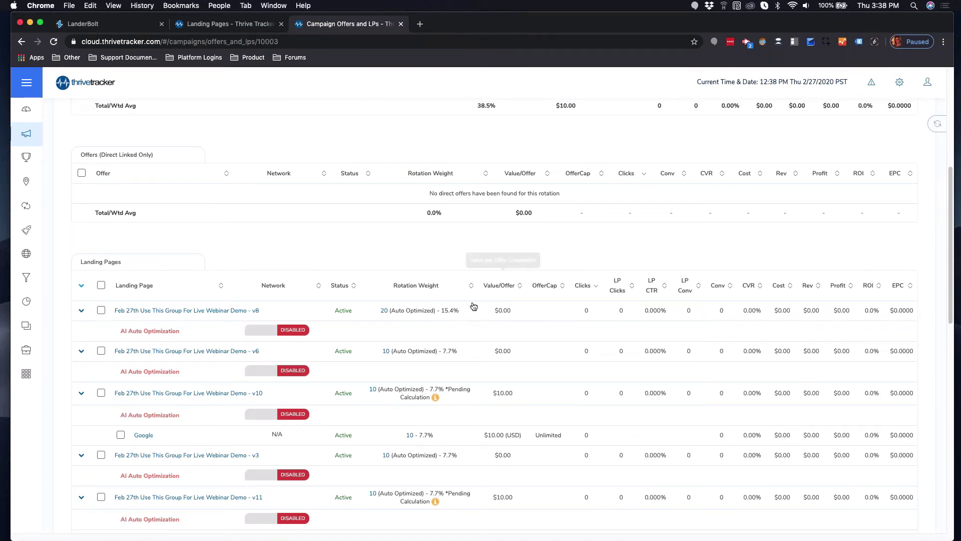
{"action": "scroll", "coordinate": [467, 384], "scroll_direction": "down", "scroll_amount": 2}
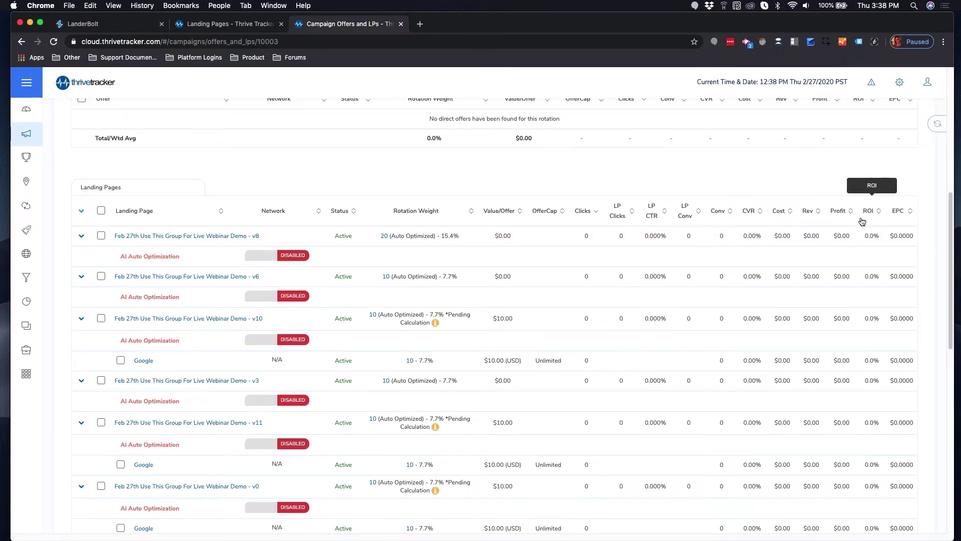
{"action": "scroll", "coordinate": [135, 370], "scroll_direction": "down", "scroll_amount": 10}
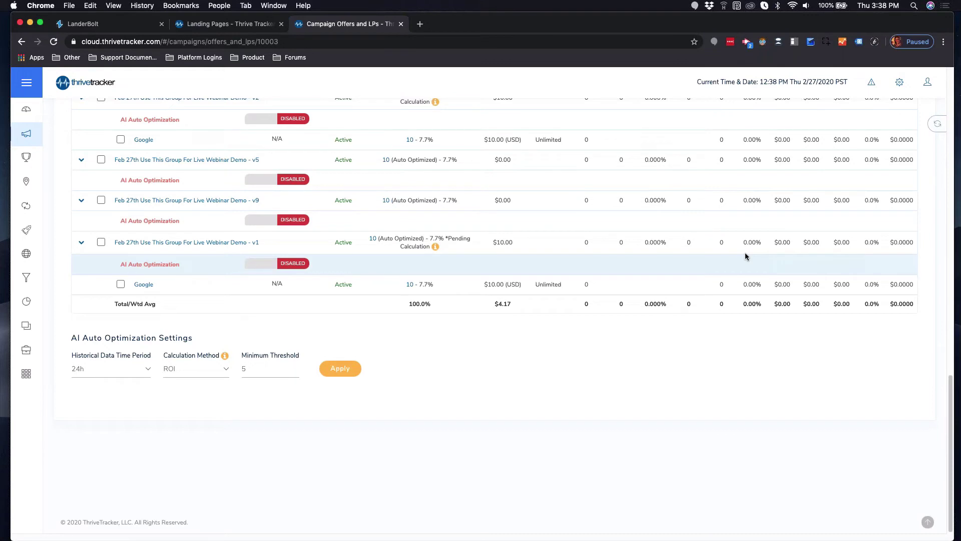
{"action": "scroll", "coordinate": [767, 257], "scroll_direction": "up", "scroll_amount": 10}
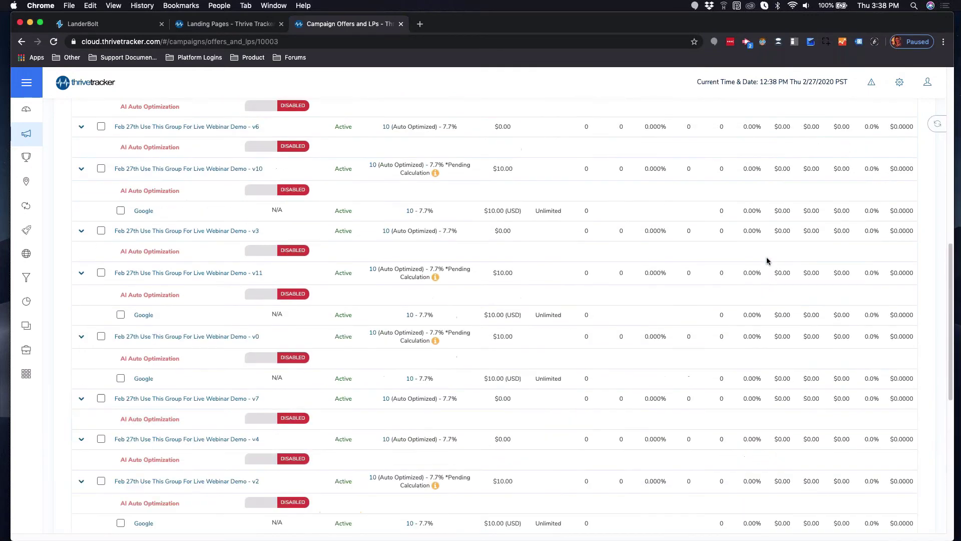
{"action": "scroll", "coordinate": [765, 257], "scroll_direction": "up", "scroll_amount": 8}
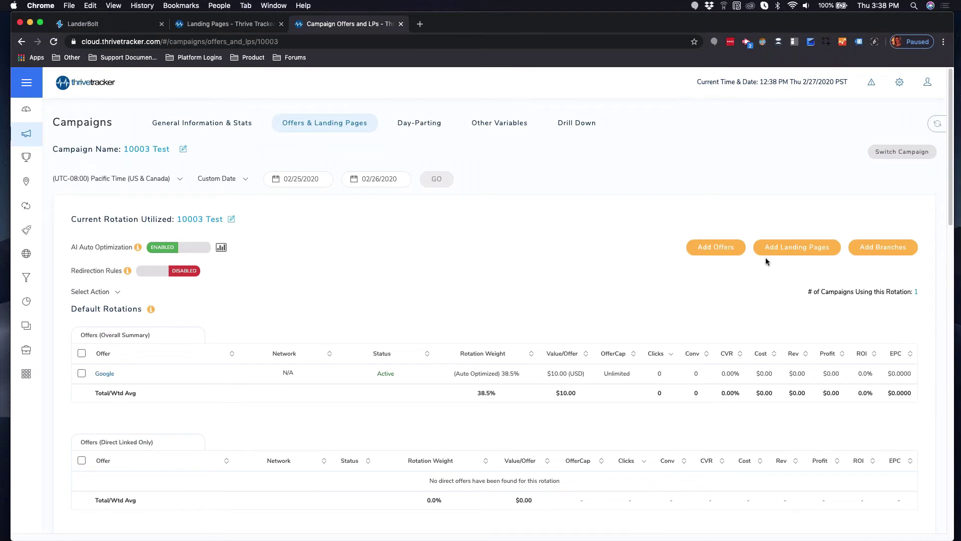
{"action": "left_click", "coordinate": [581, 129]}
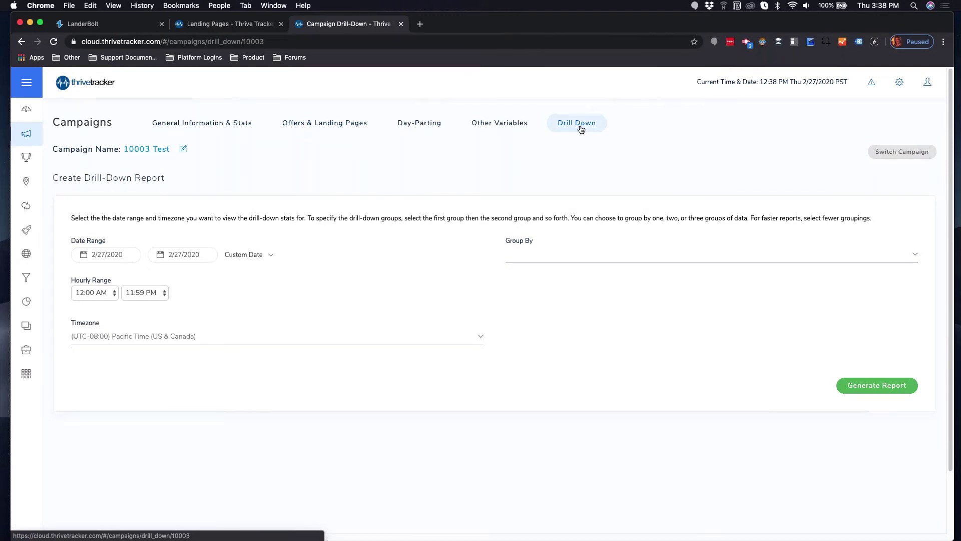
Group the drill-down report by Landing Page, leaving other filters unchanged, and bring LanderBolt forward.
{"action": "left_click", "coordinate": [558, 255]}
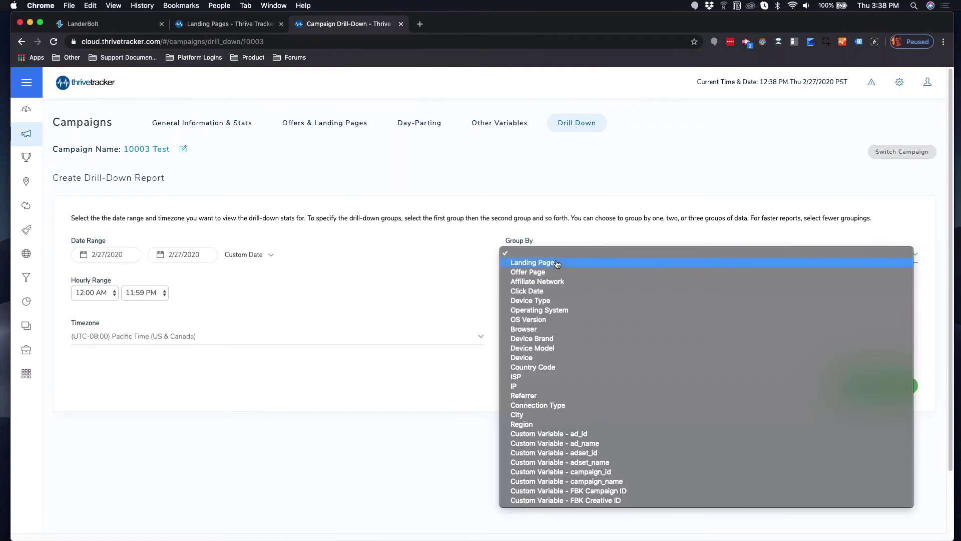
{"action": "left_click", "coordinate": [558, 263]}
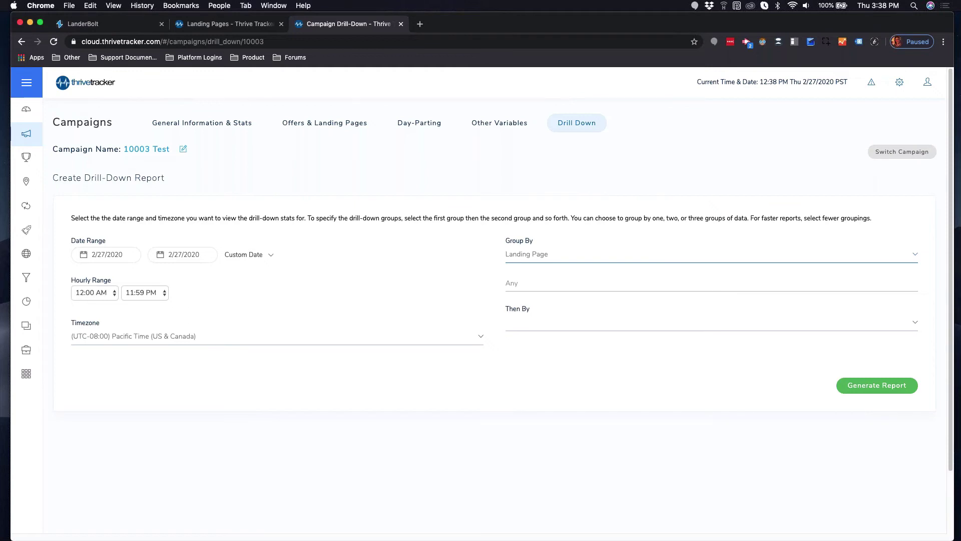
{"action": "left_click", "coordinate": [533, 280]}
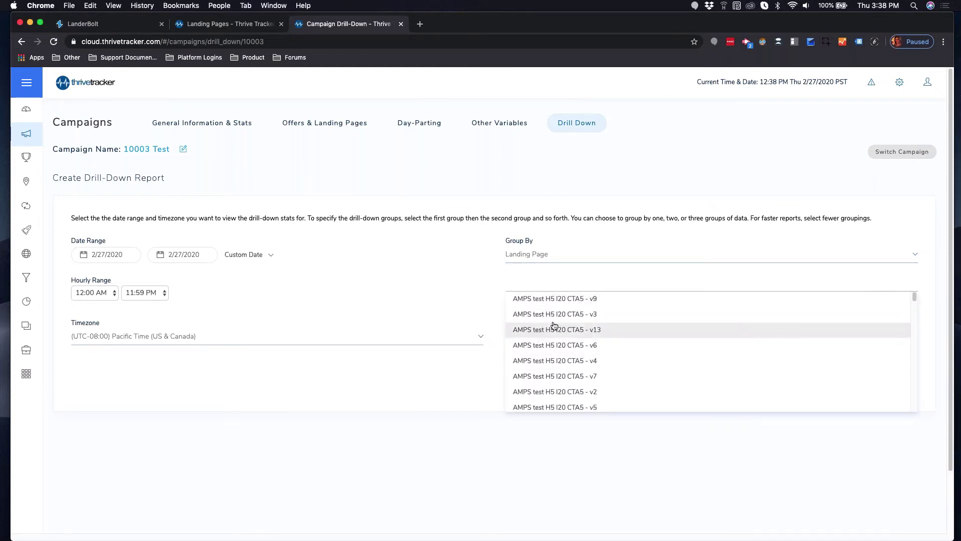
{"action": "left_click", "coordinate": [456, 250]}
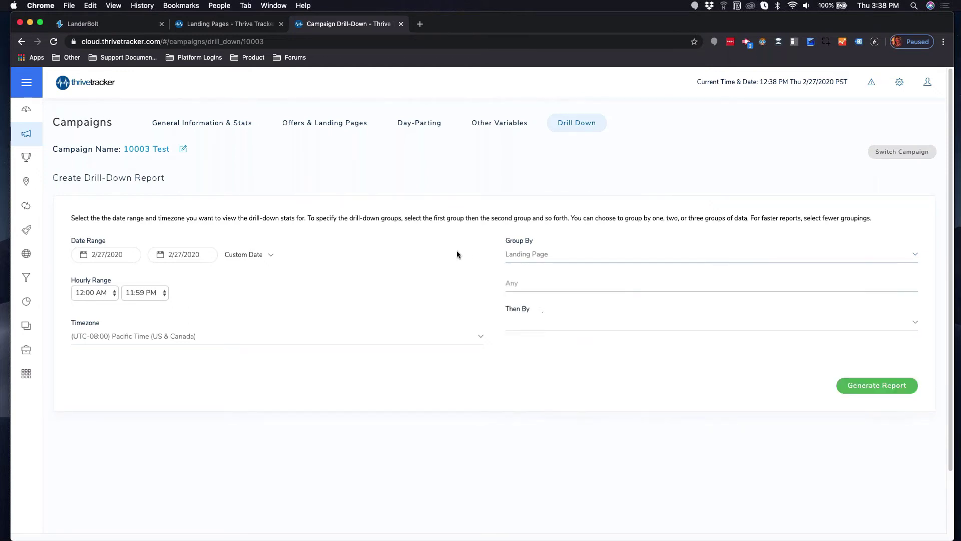
{"action": "left_click", "coordinate": [589, 321]}
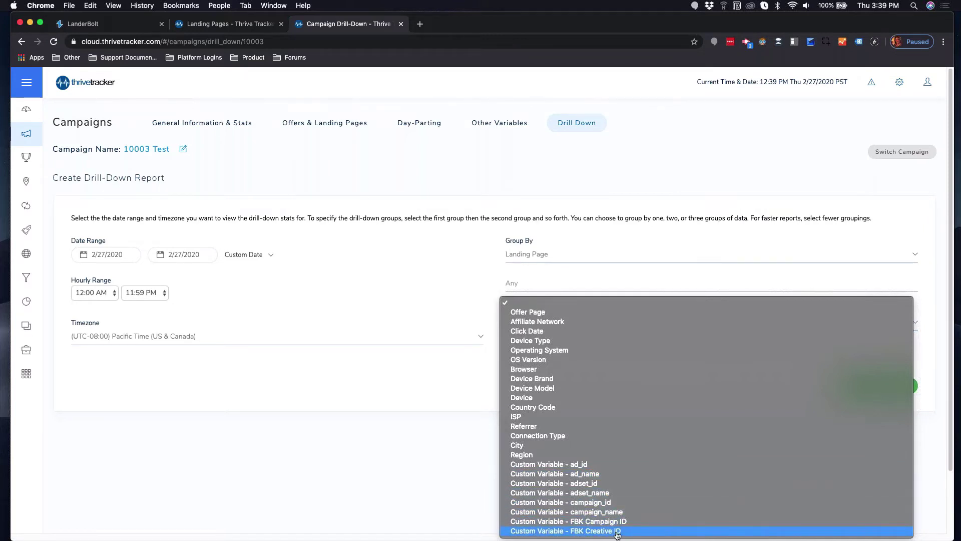
{"action": "left_click", "coordinate": [340, 411]}
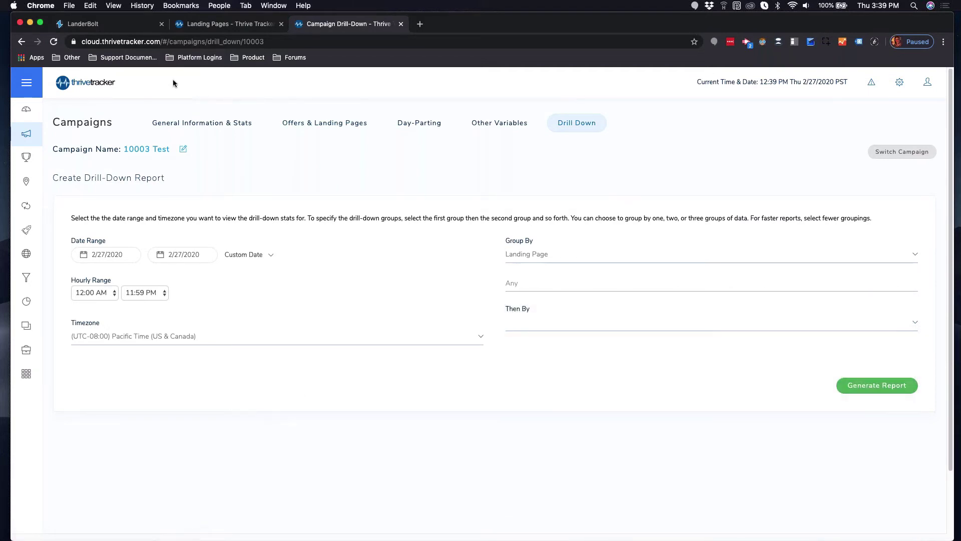
{"action": "left_click", "coordinate": [106, 25]}
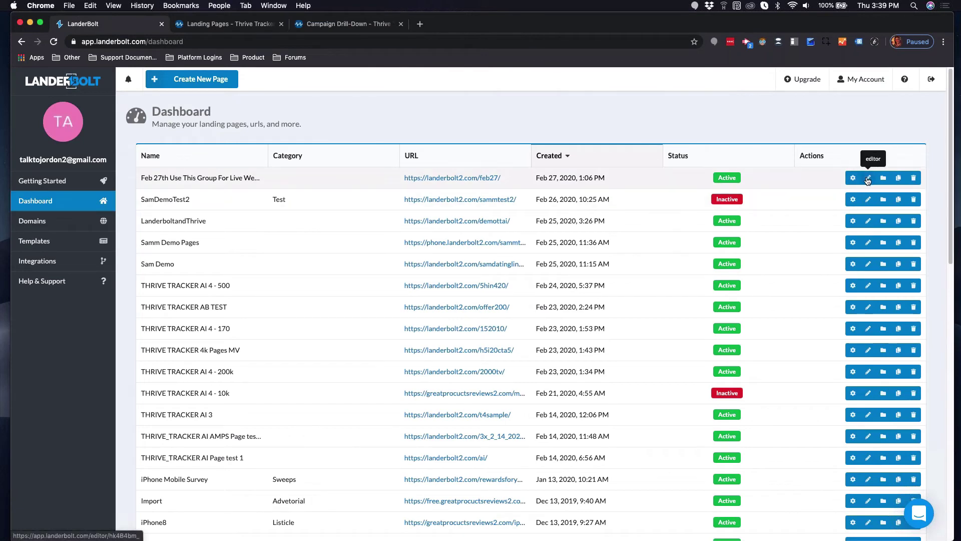
Open the newest LanderBolt page in the editor and edit the Watch Now button's link.
{"action": "left_click", "coordinate": [868, 180]}
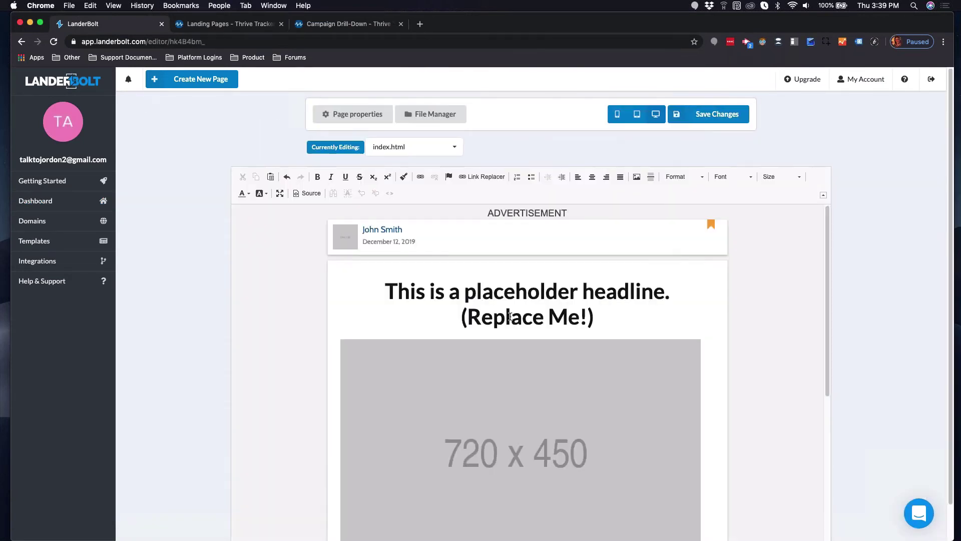
{"action": "scroll", "coordinate": [520, 340], "scroll_direction": "down", "scroll_amount": 2}
{"action": "scroll", "coordinate": [521, 341], "scroll_direction": "down", "scroll_amount": 3}
{"action": "right_click", "coordinate": [508, 463]}
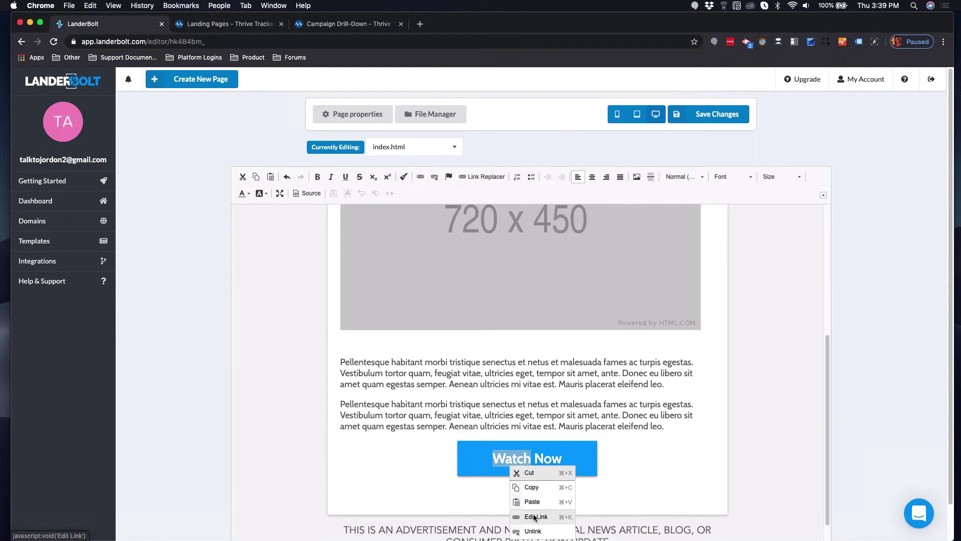
{"action": "left_click", "coordinate": [534, 517]}
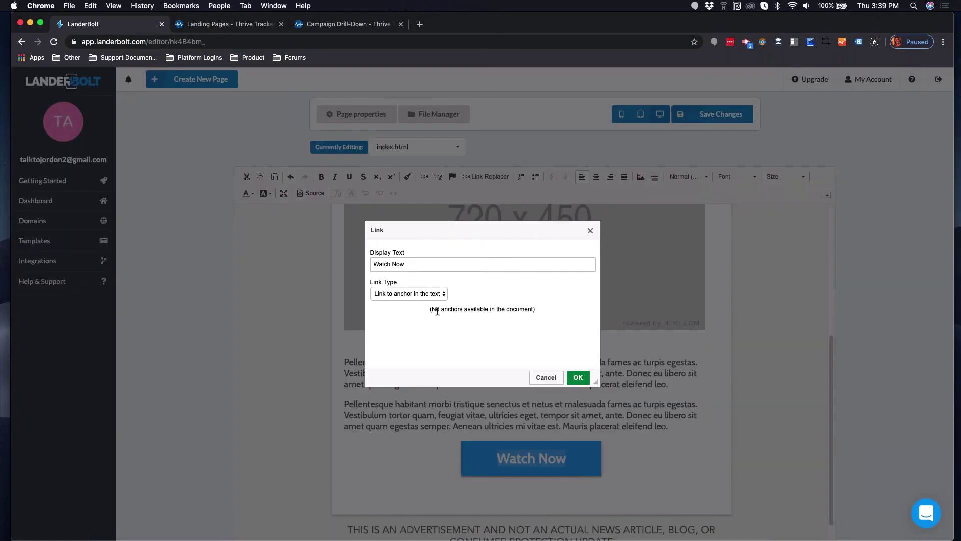
Set the Watch Now link type to URL and return to ThriveTracker's landing pages list.
{"action": "left_click", "coordinate": [436, 294]}
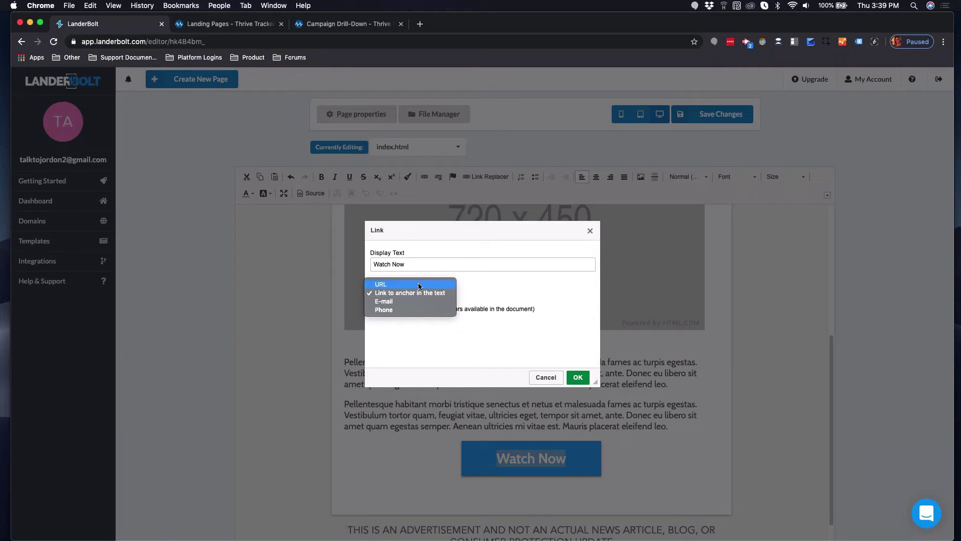
{"action": "left_click", "coordinate": [418, 284]}
{"action": "left_click", "coordinate": [452, 334]}
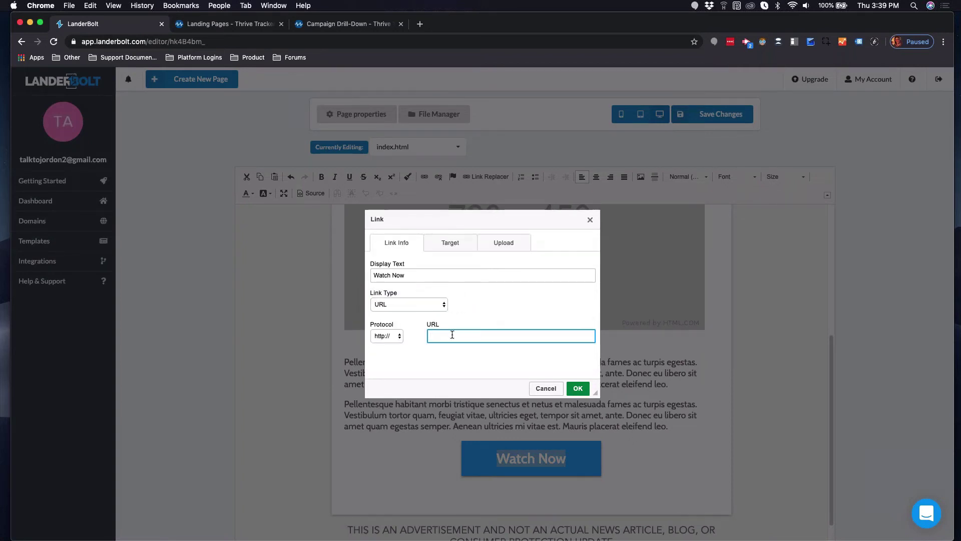
{"action": "left_click", "coordinate": [228, 24]}
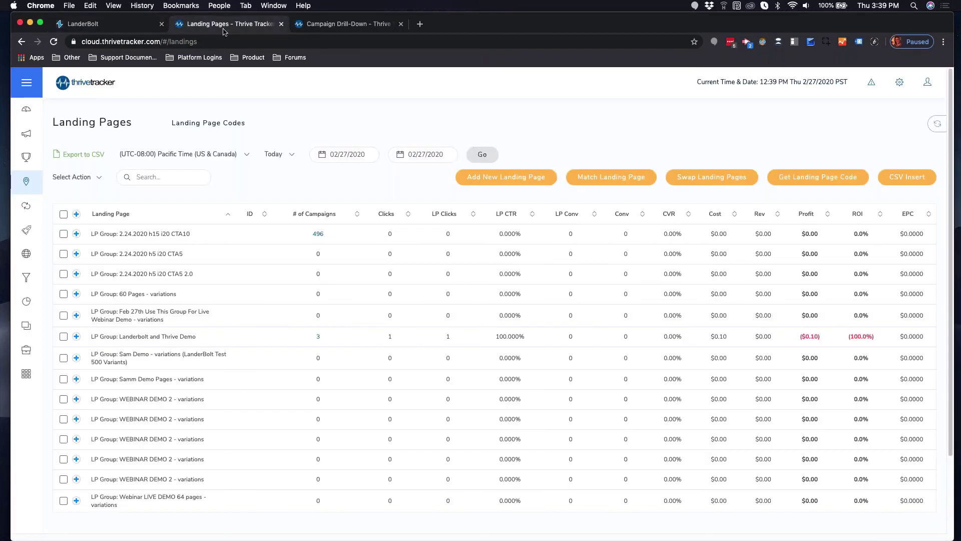
Copy the outgoing URL from Get LP Code's 'all other landing pages' line and return to LanderBolt.
{"action": "mouse_move", "coordinate": [28, 181]}
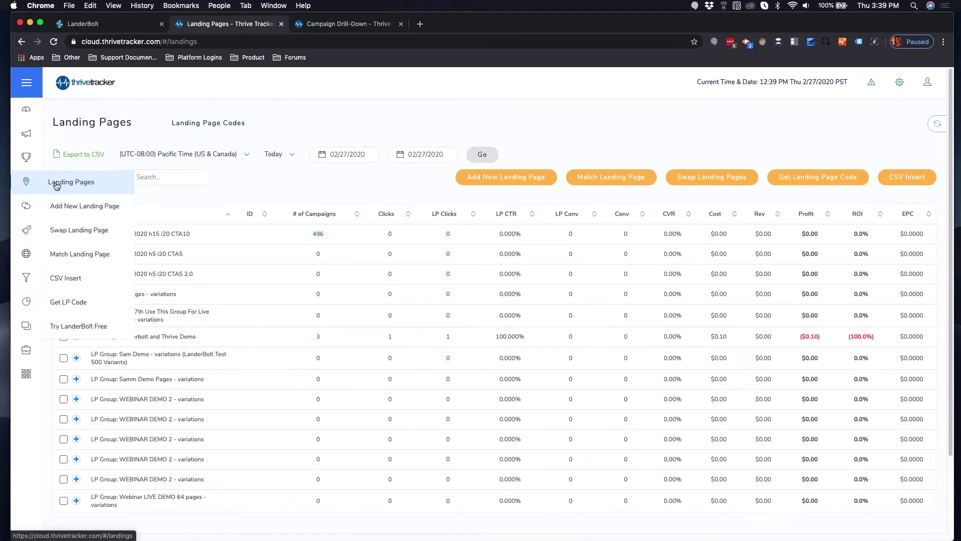
{"action": "left_click", "coordinate": [68, 302]}
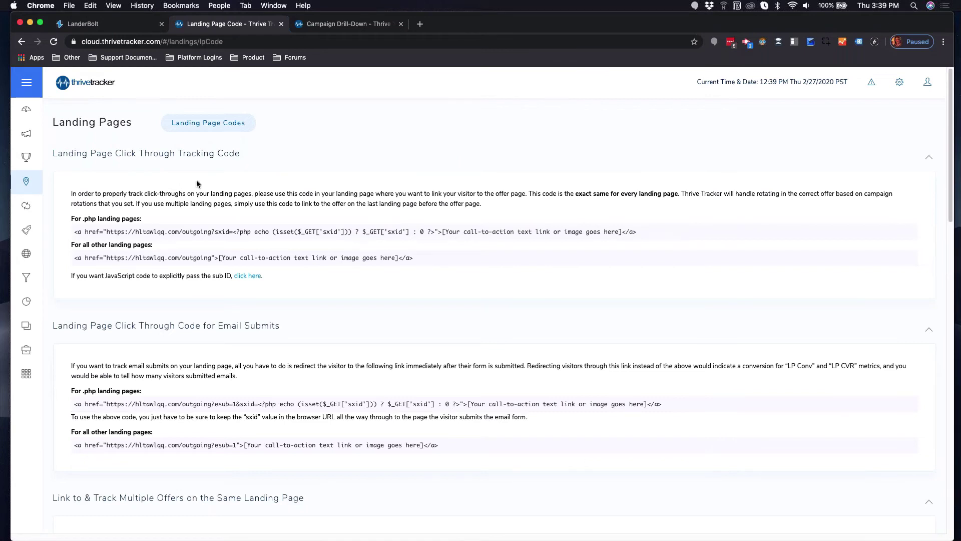
{"action": "left_click_drag", "start_coordinate": [106, 257], "coordinate": [212, 260]}
{"action": "key", "text": "super+c"}
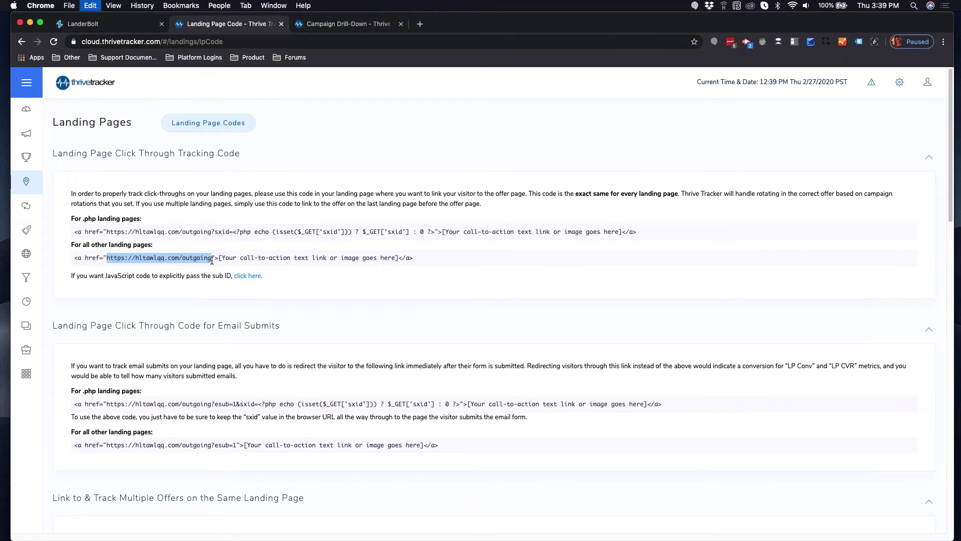
{"action": "left_click", "coordinate": [93, 24]}
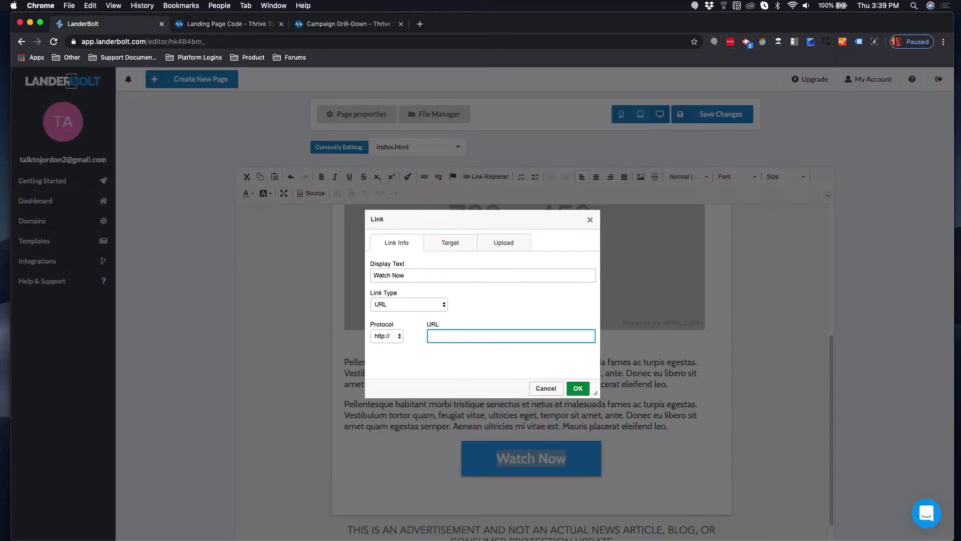
{"action": "key", "text": "super+v"}
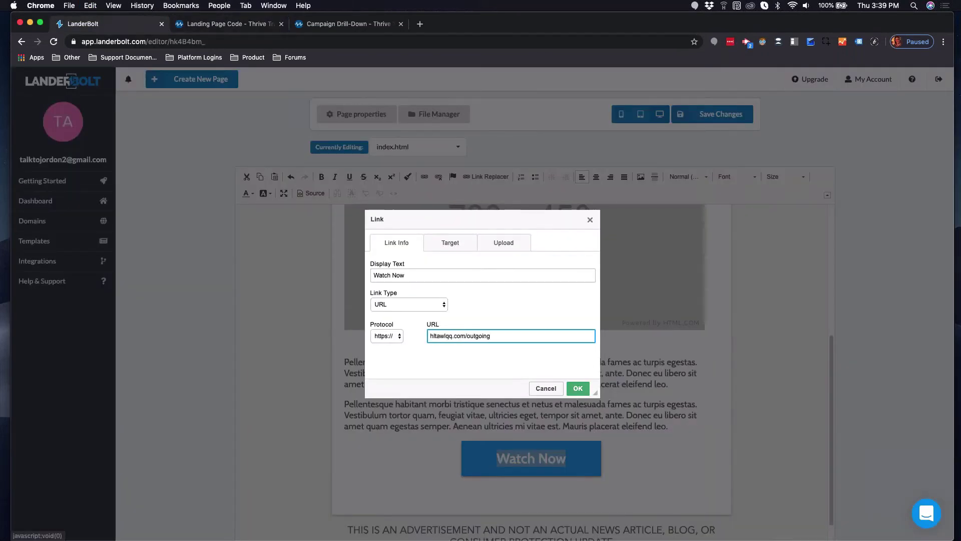
{"action": "left_click", "coordinate": [578, 388]}
{"action": "left_click", "coordinate": [717, 119]}
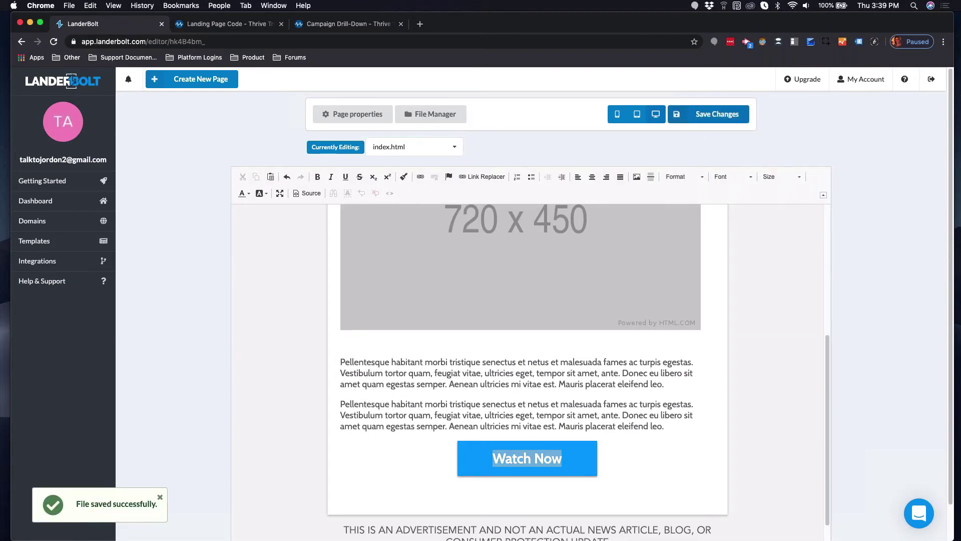
{"action": "left_click", "coordinate": [214, 29]}
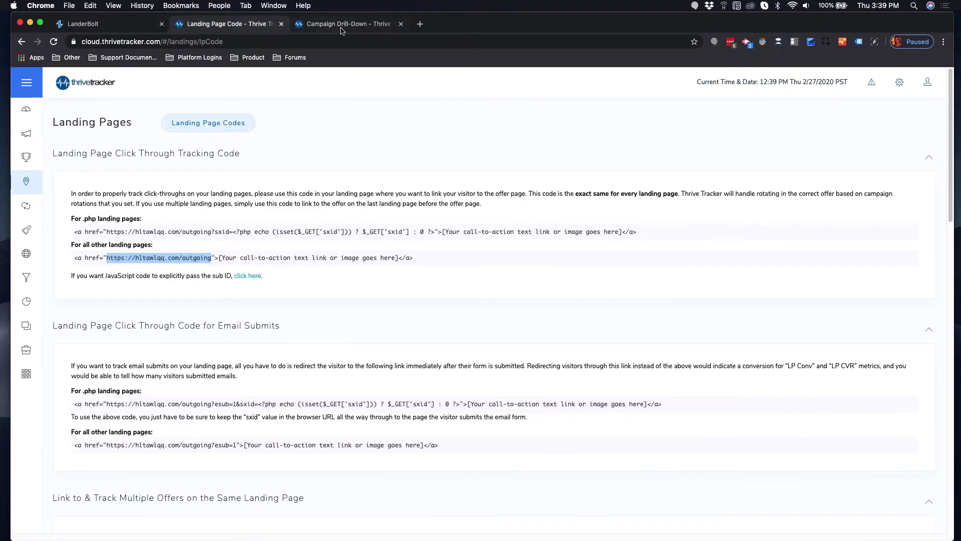
Open the v10 landing page's edit dialog in 10003 Test and copy its landerbolt2.com LP URL.
{"action": "left_click", "coordinate": [344, 28]}
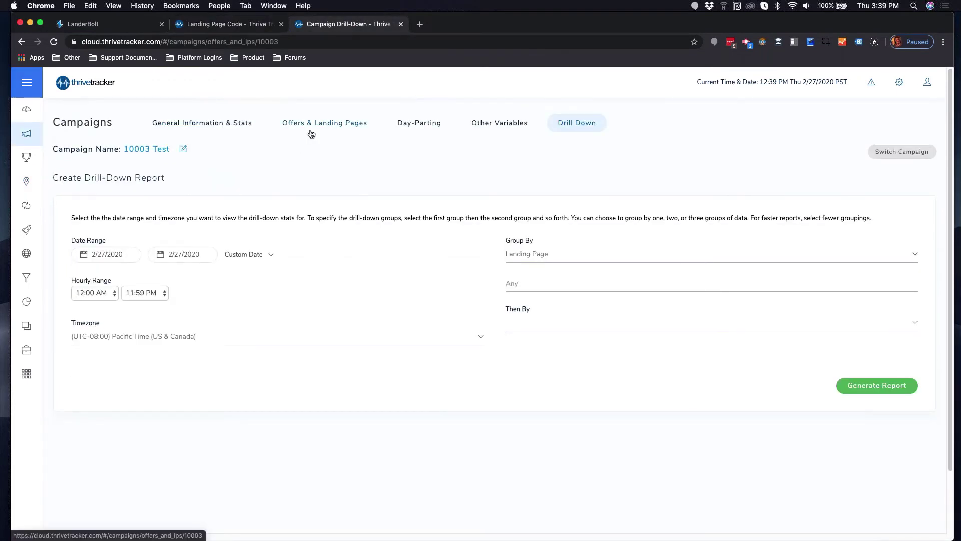
{"action": "left_click", "coordinate": [311, 134]}
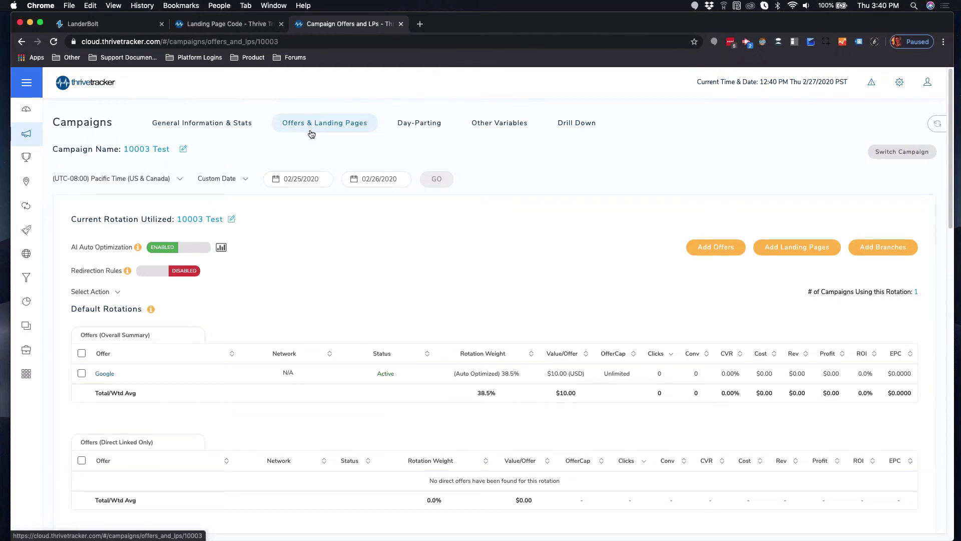
{"action": "scroll", "coordinate": [190, 210], "scroll_direction": "down", "scroll_amount": 6}
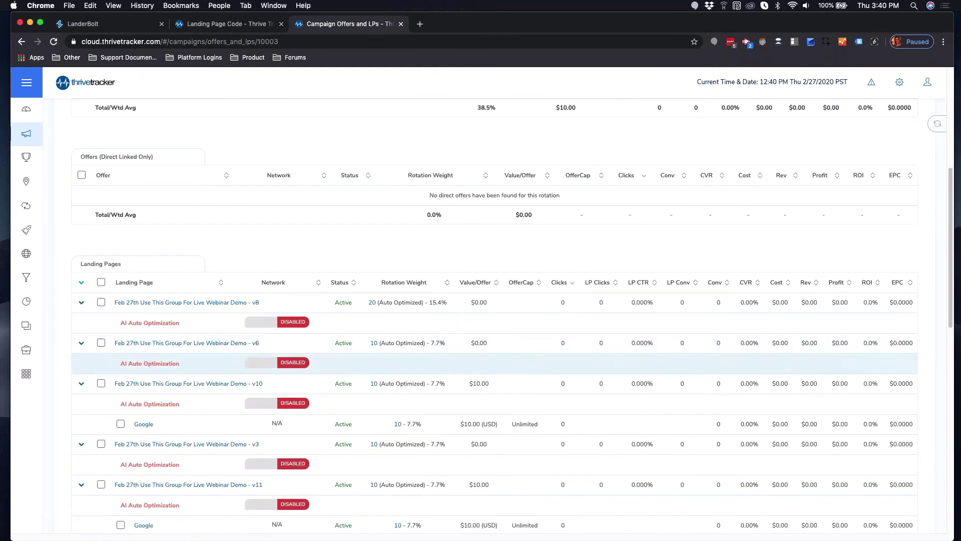
{"action": "scroll", "coordinate": [167, 396], "scroll_direction": "down", "scroll_amount": 1}
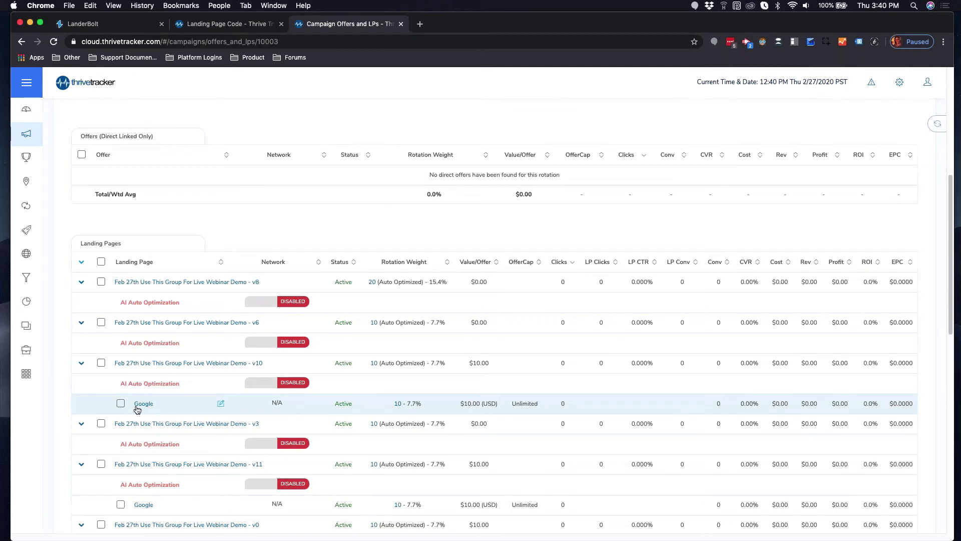
{"action": "left_click", "coordinate": [319, 364]}
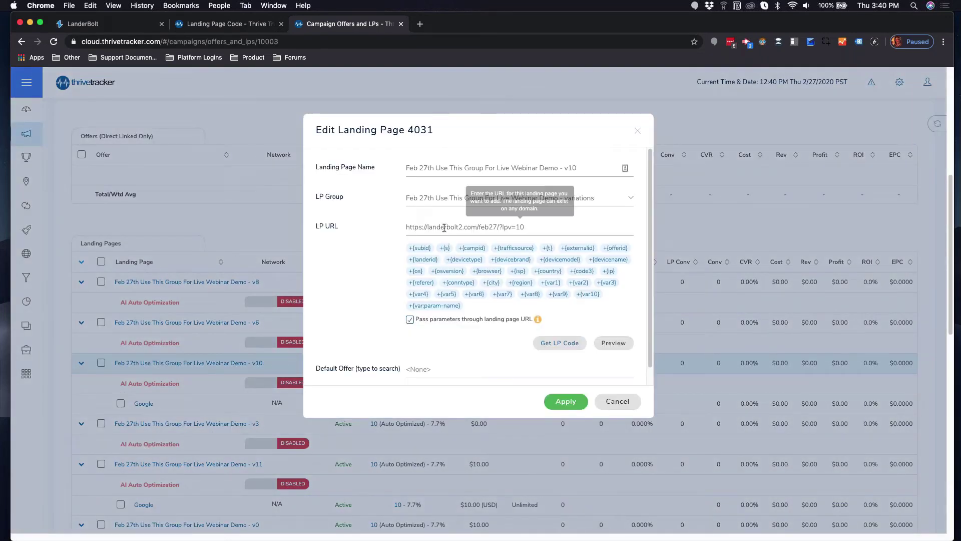
{"action": "triple_click", "coordinate": [444, 228]}
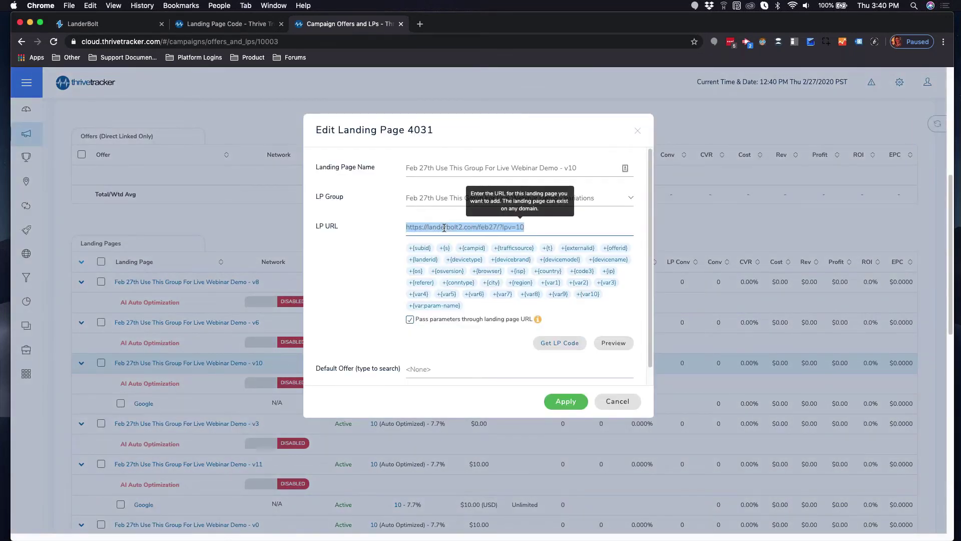
{"action": "key", "text": "super+c"}
Load the v10 landing page in a new tab, confirm Watch Now reaches the Google offer, then return to the tracker.
{"action": "key", "text": "super+t"}
{"action": "key", "text": "super+v"}
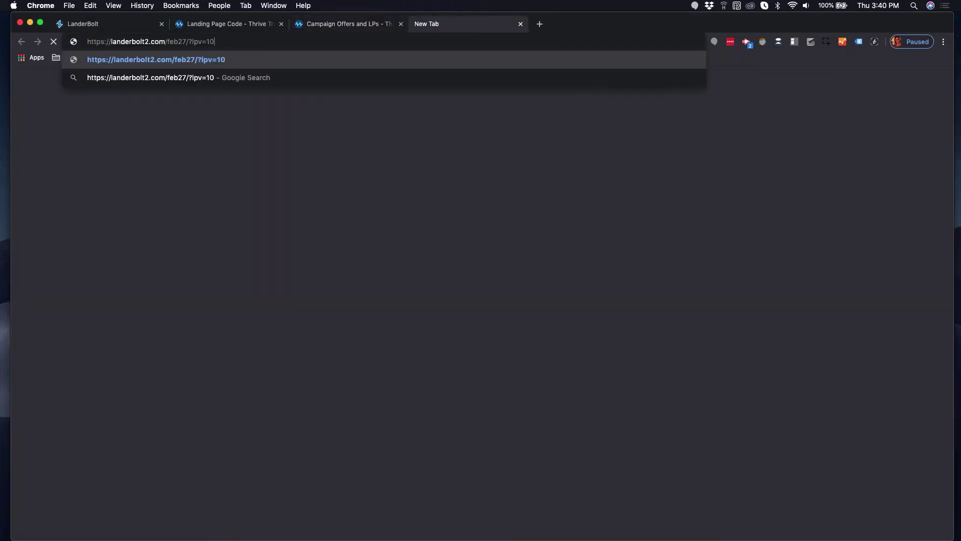
{"action": "key", "text": "Return"}
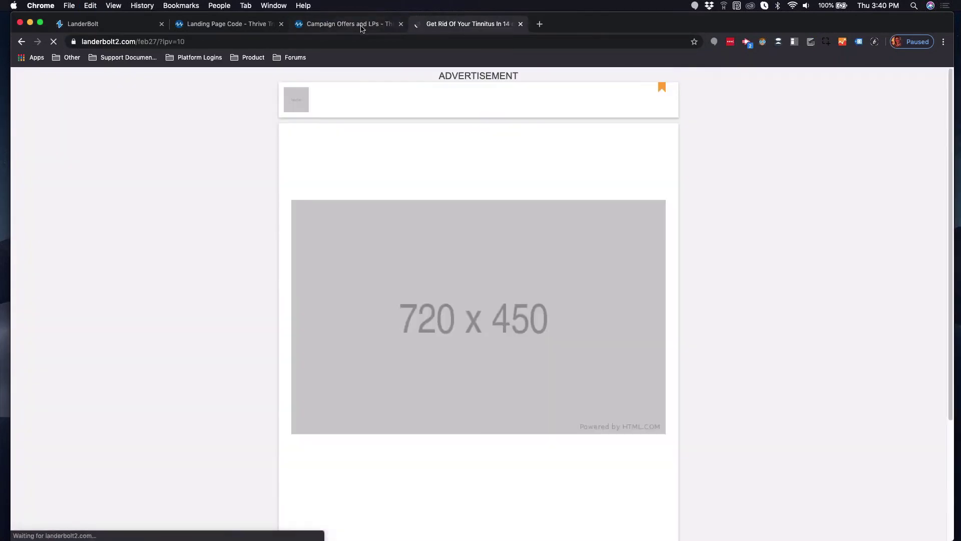
{"action": "left_click", "coordinate": [469, 404]}
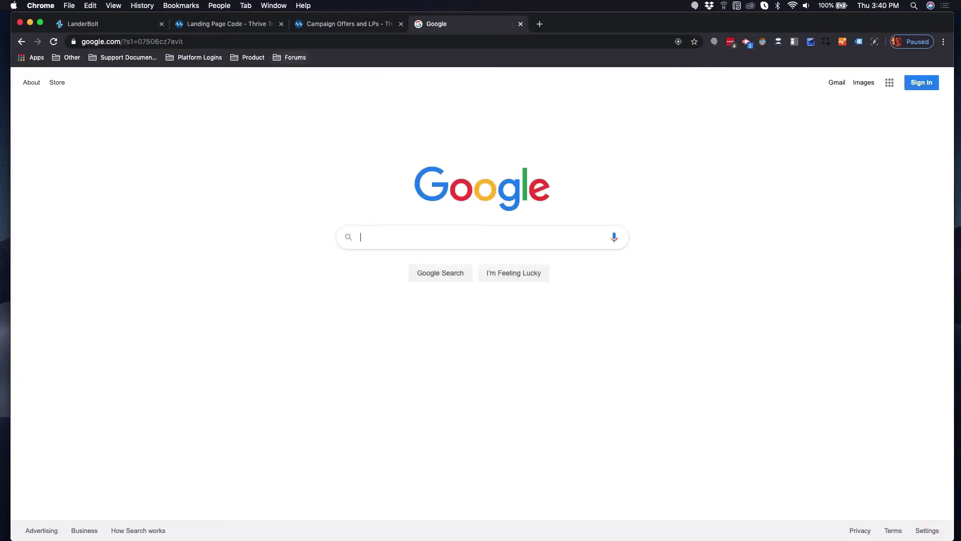
{"action": "left_click", "coordinate": [349, 26]}
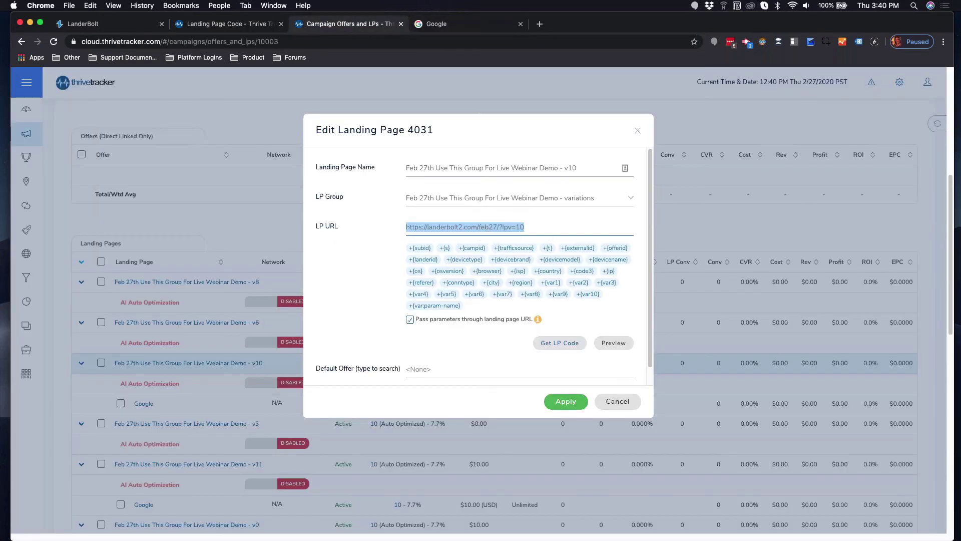
Cancel the v10 Edit Landing Page dialog and reopen campaign 10003 Test's General Information & Stats.
{"action": "left_click", "coordinate": [637, 135]}
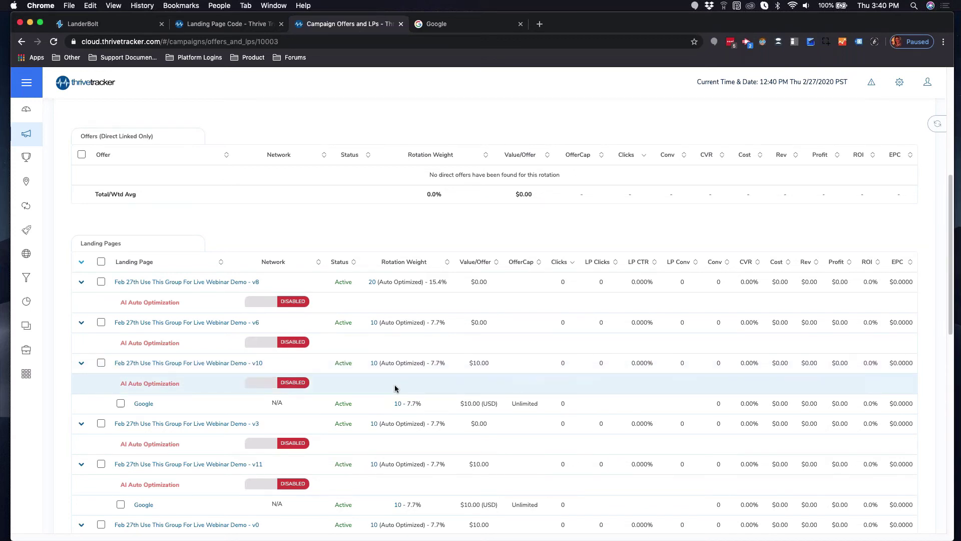
{"action": "scroll", "coordinate": [395, 388], "scroll_direction": "down", "scroll_amount": 5}
{"action": "scroll", "coordinate": [394, 388], "scroll_direction": "up", "scroll_amount": 15}
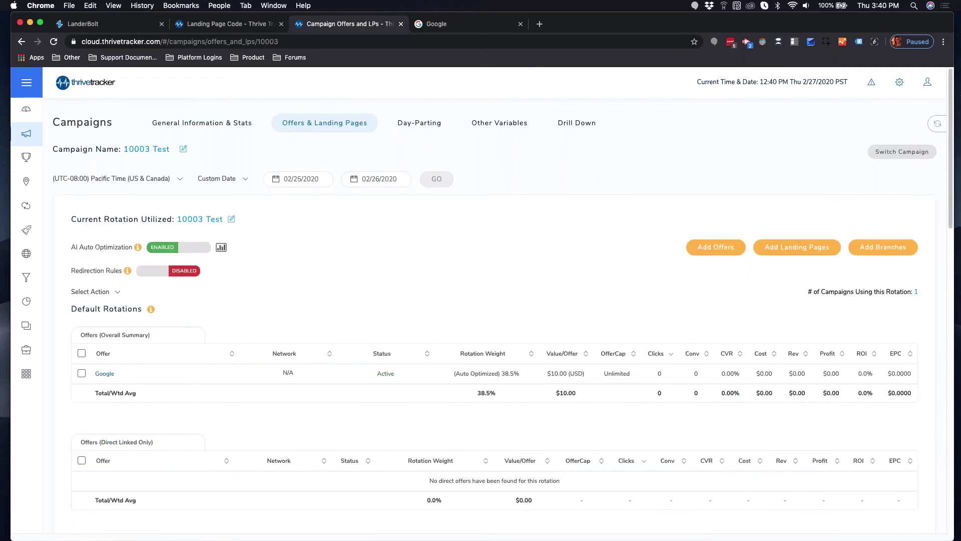
{"action": "left_click", "coordinate": [205, 123]}
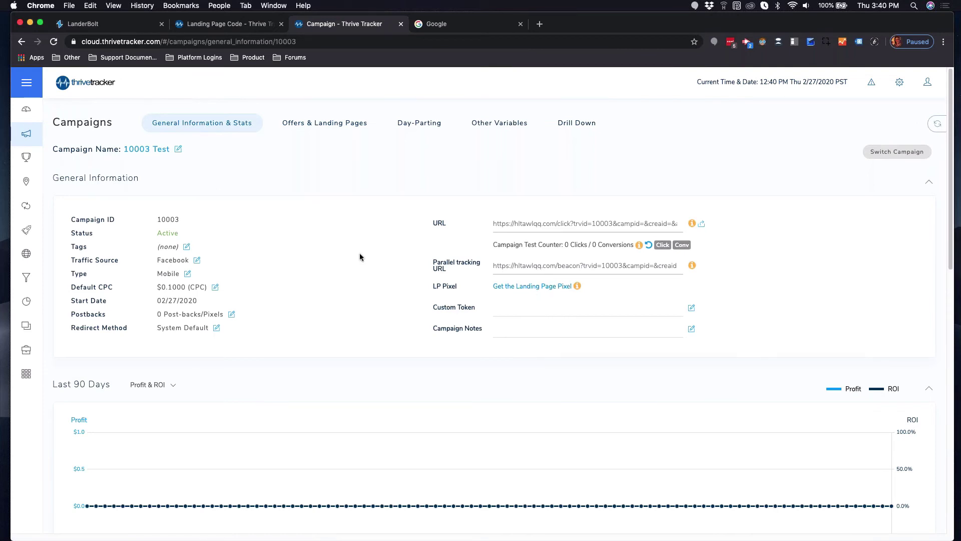
Look over the Pixels & PostBack tracking page, then return to the Landing Page Code tab.
{"action": "mouse_move", "coordinate": [26, 375]}
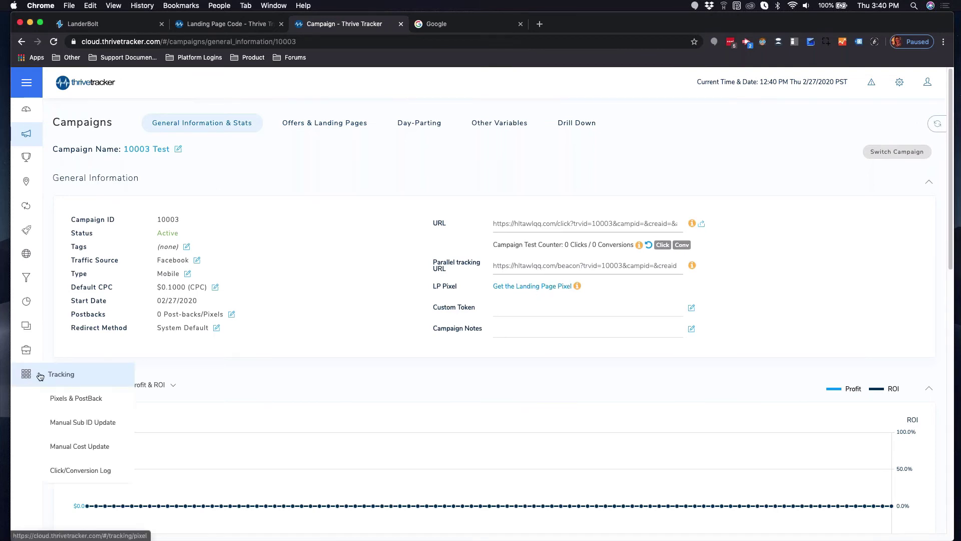
{"action": "left_click", "coordinate": [90, 405]}
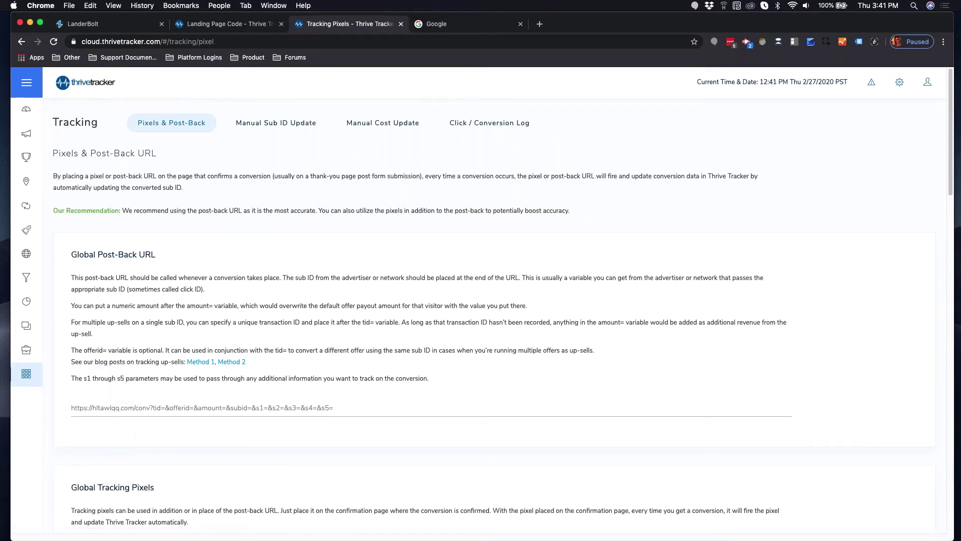
{"action": "scroll", "coordinate": [212, 188], "scroll_direction": "down", "scroll_amount": 1}
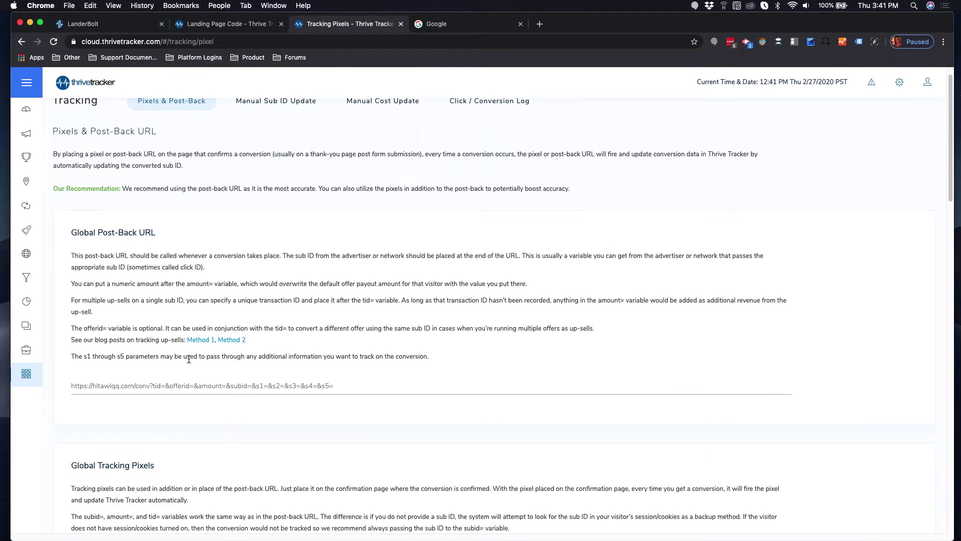
{"action": "mouse_move", "coordinate": [27, 374]}
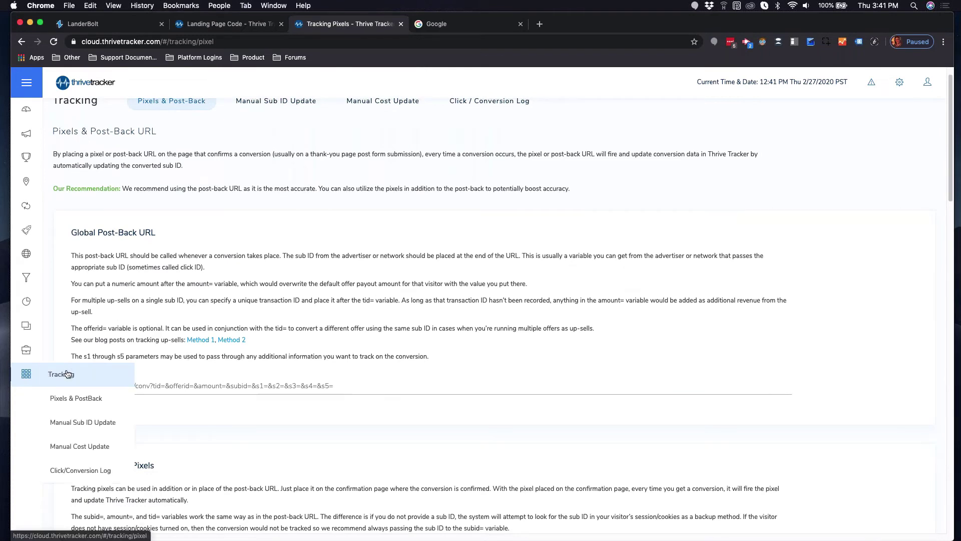
{"action": "scroll", "coordinate": [185, 240], "scroll_direction": "down", "scroll_amount": 1}
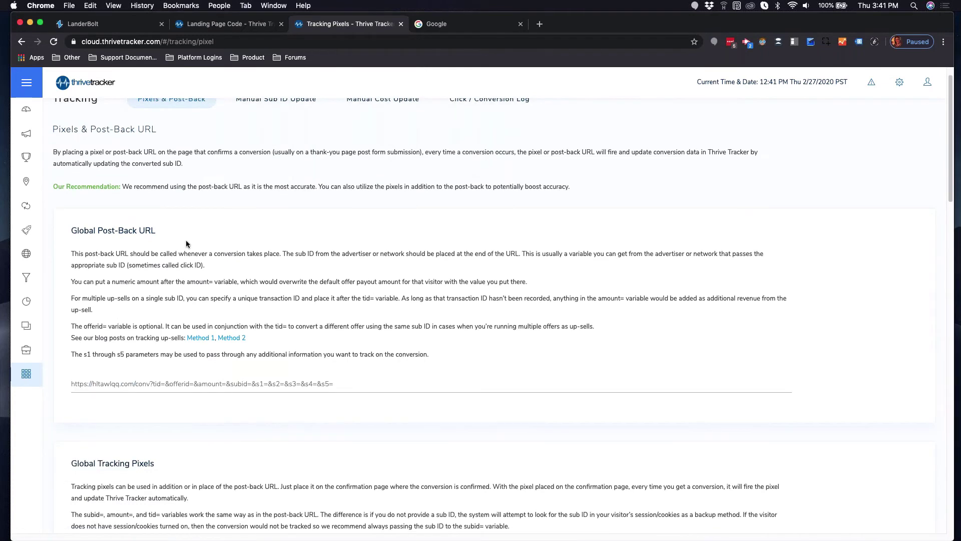
{"action": "scroll", "coordinate": [201, 265], "scroll_direction": "down", "scroll_amount": 10}
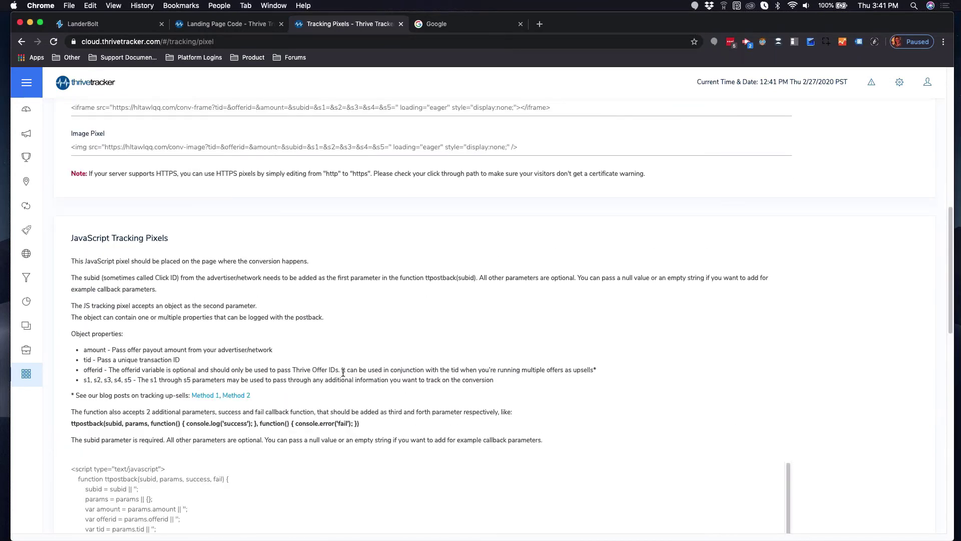
{"action": "scroll", "coordinate": [343, 372], "scroll_direction": "up", "scroll_amount": 10}
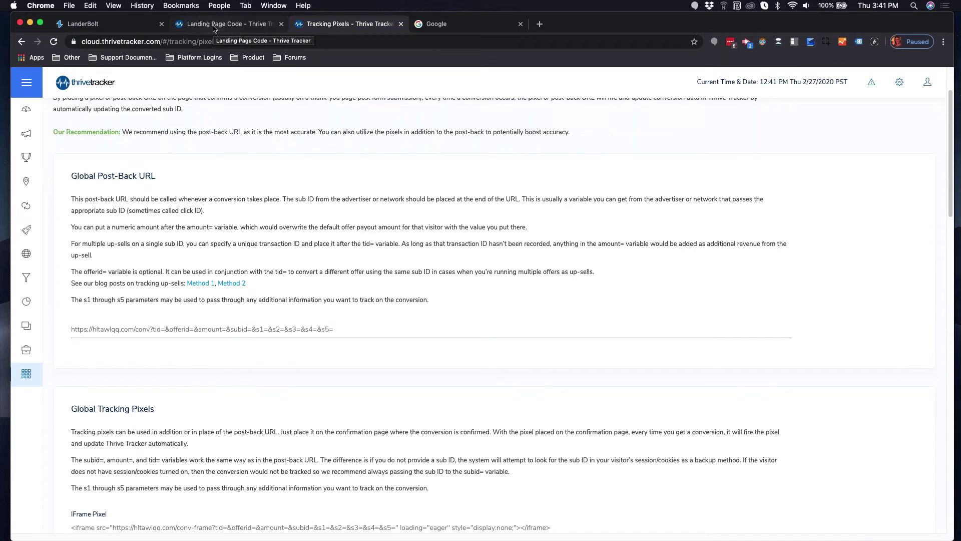
{"action": "left_click", "coordinate": [213, 28]}
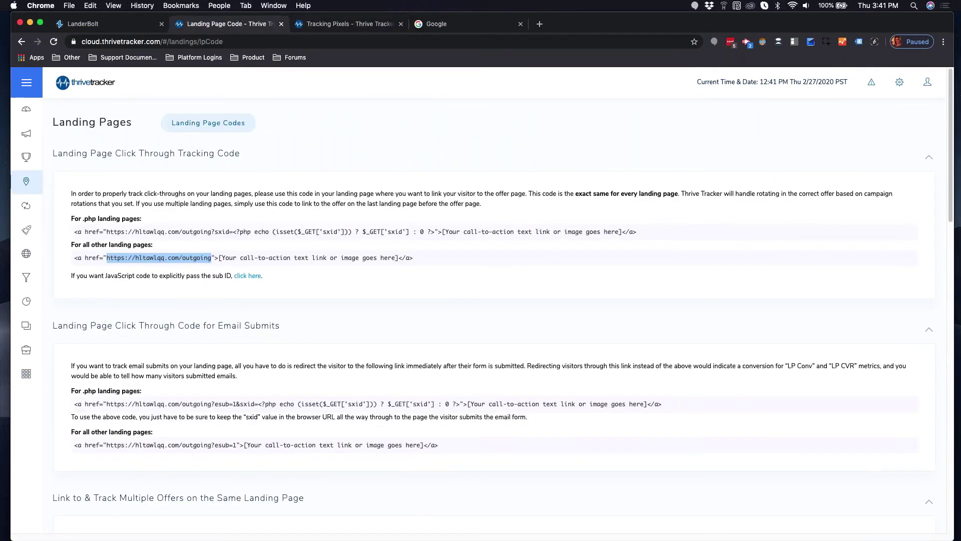